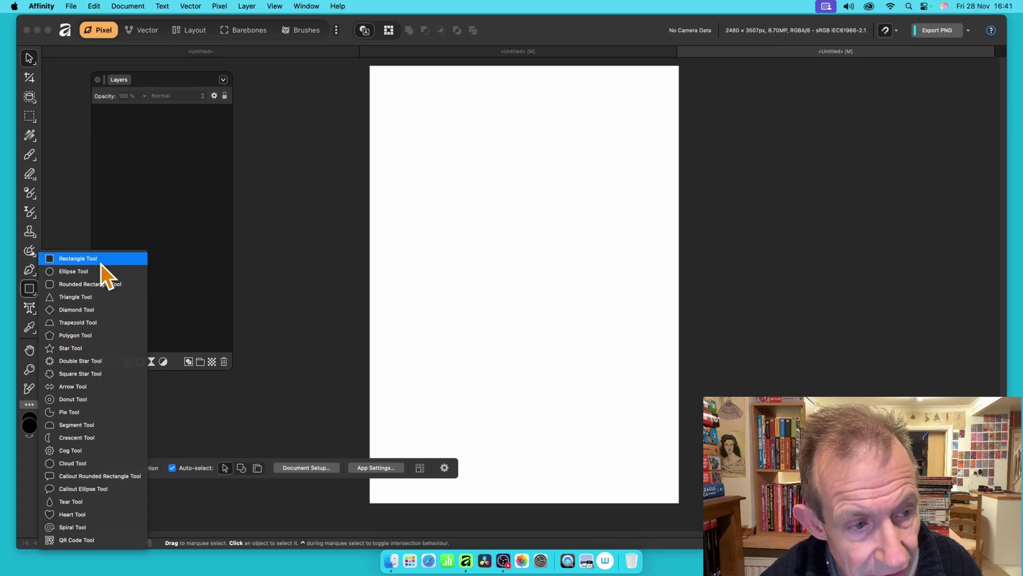
Draw a tall rectangle covering most of the page and choose a hatch pattern for its fill
left_click(100, 261)
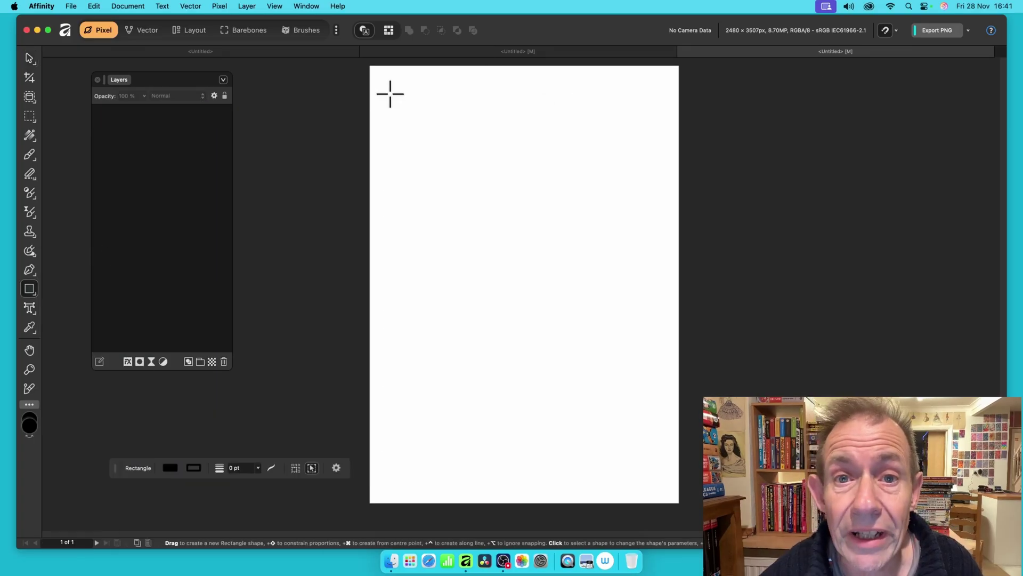
left_click_drag(412, 90, 639, 431)
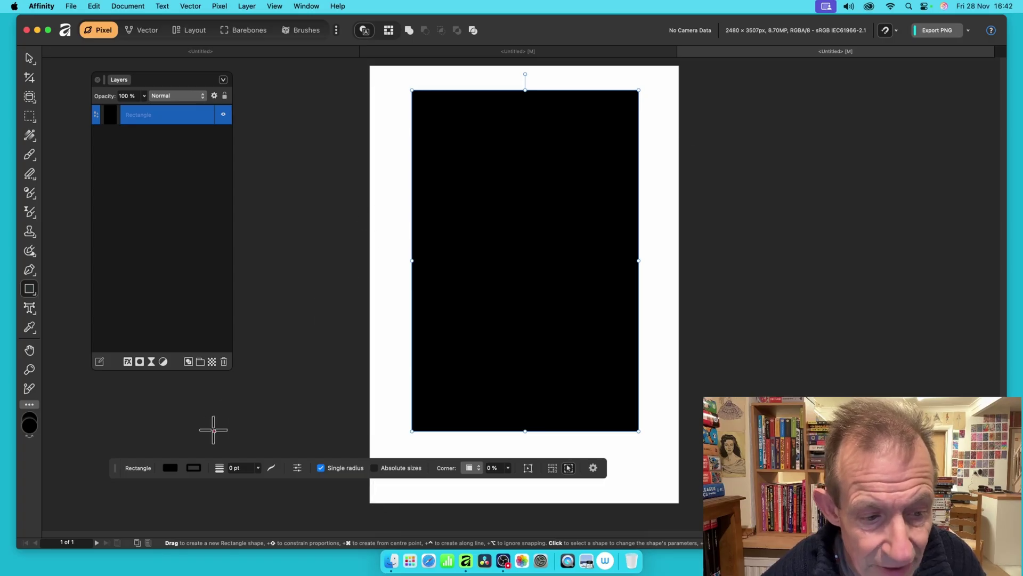
left_click(170, 469)
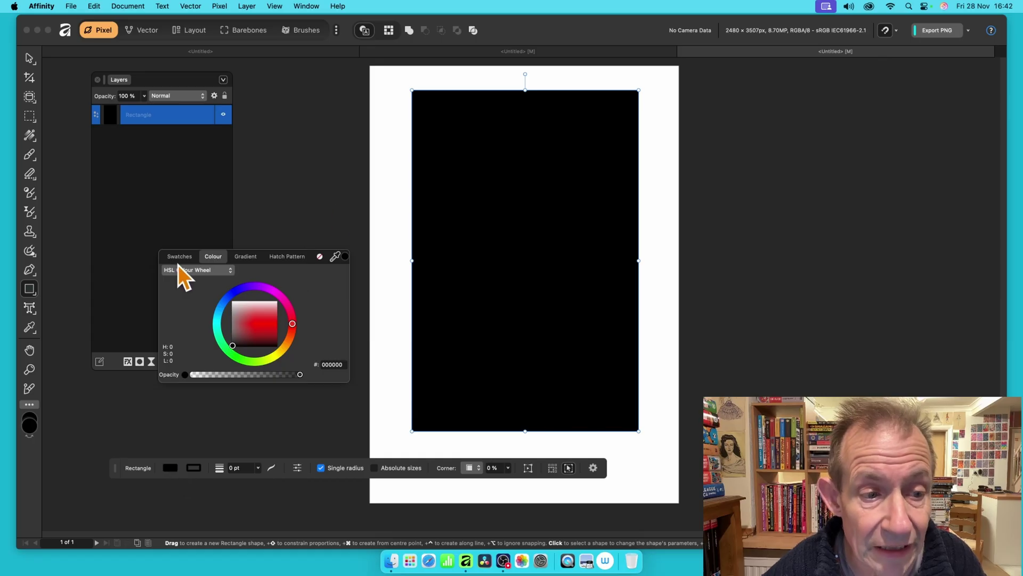
left_click(283, 256)
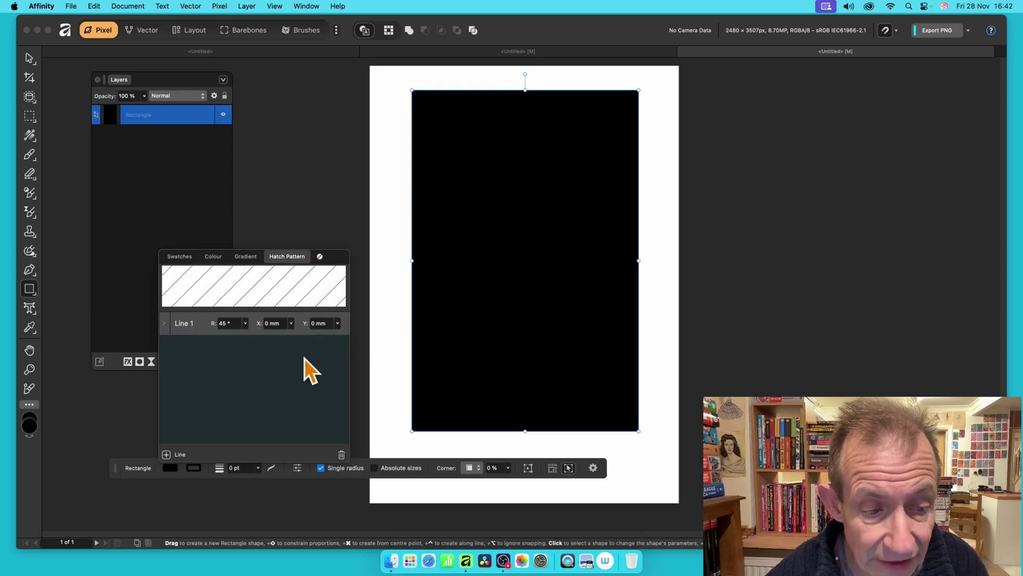
Set the spacing of hatch Line 1 to 6.3 mm
left_click(164, 324)
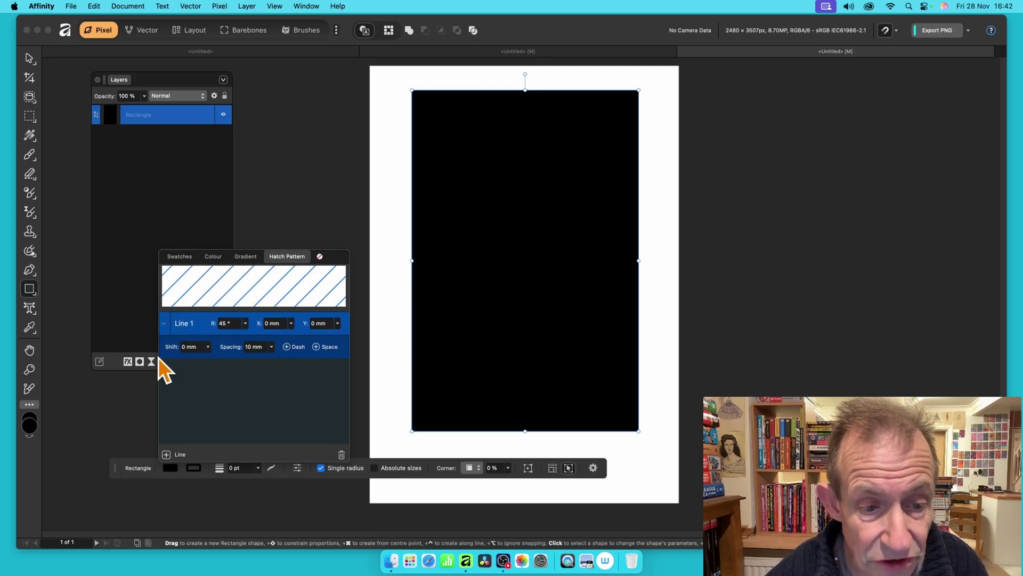
left_click(271, 348)
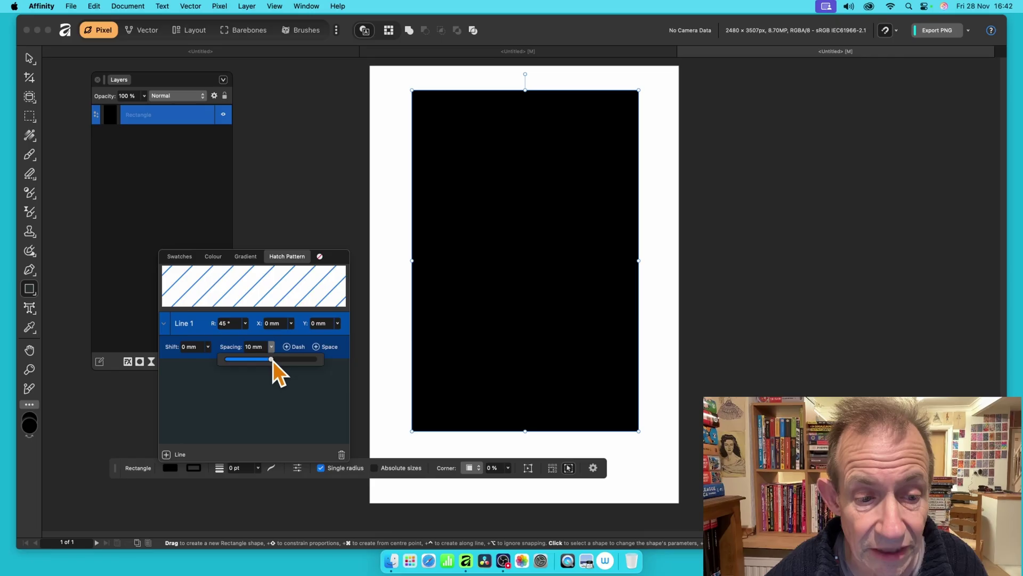
left_click_drag(273, 360, 270, 360)
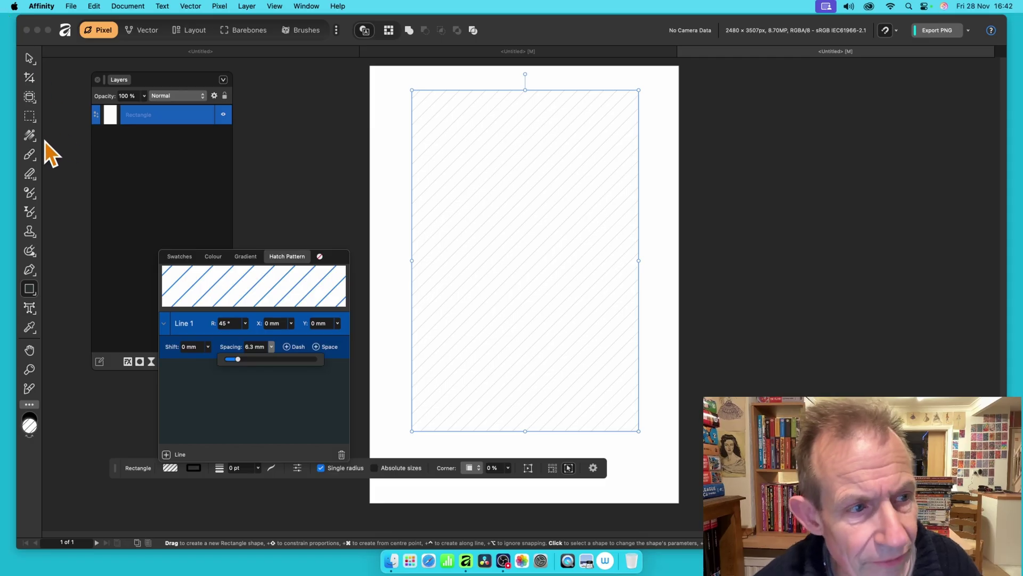
Increase the rectangle's hatch line weight to 9.5 pt using the fill editing tool
left_click(27, 136)
left_click(88, 136)
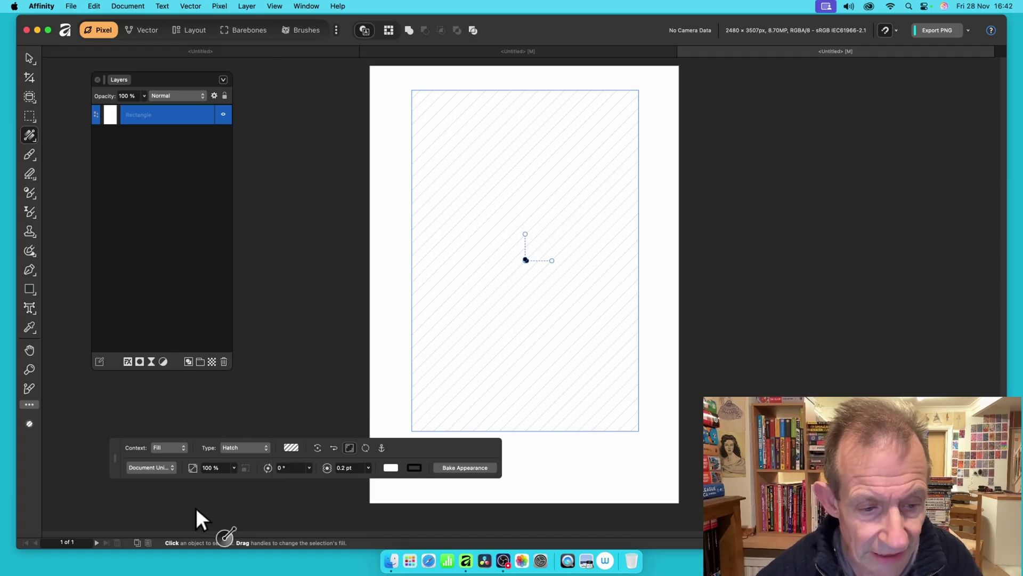
left_click(369, 467)
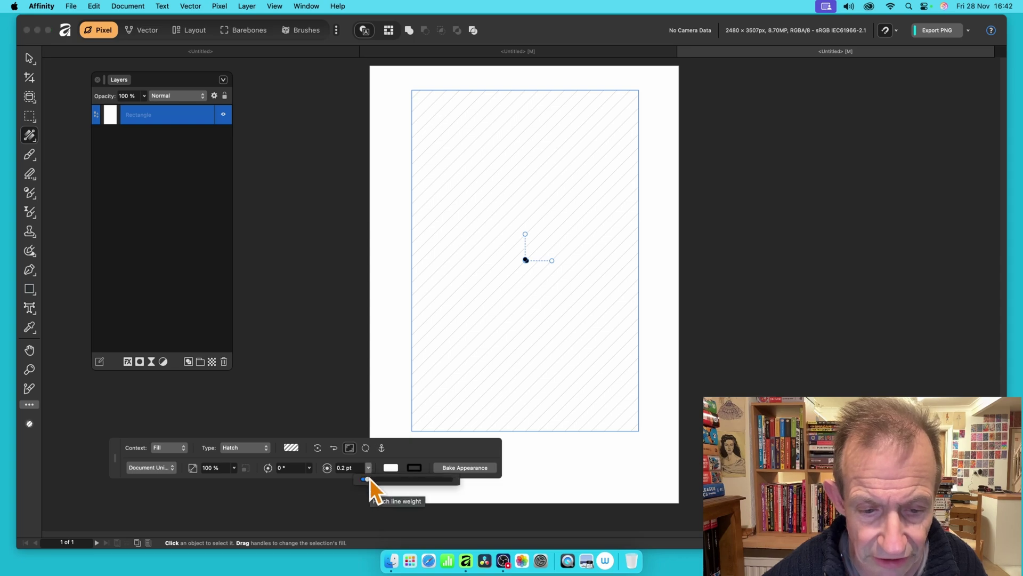
left_click_drag(370, 478, 402, 483)
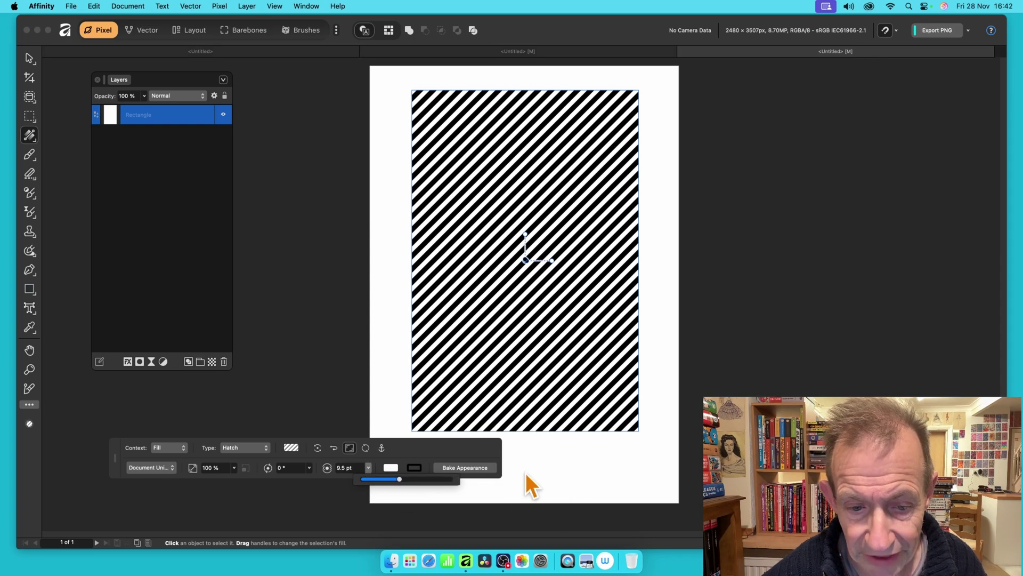
Try a dark red background colour (A23B3B) behind the hatch lines and return it to white
left_click(391, 467)
left_click(474, 327)
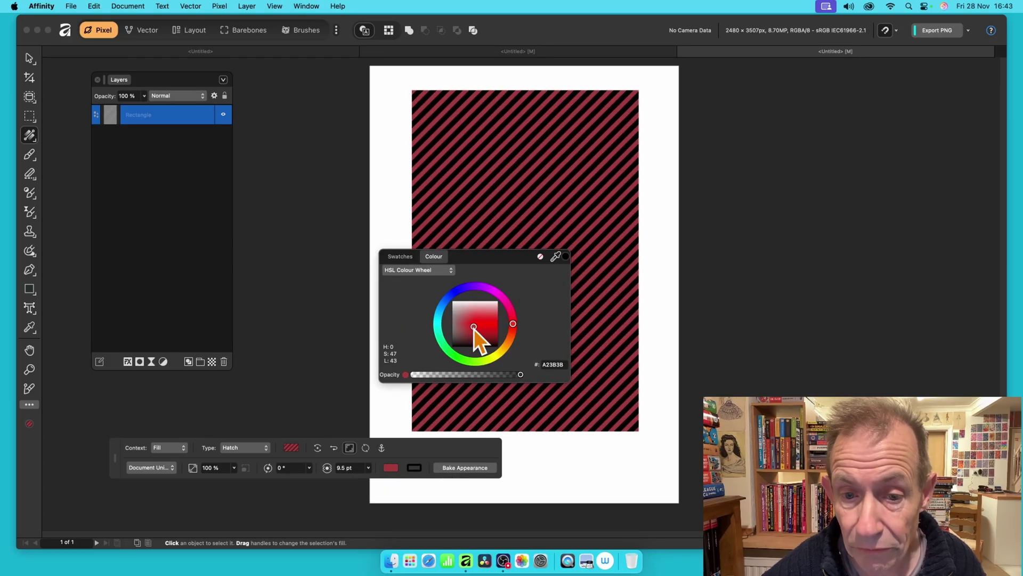
left_click_drag(475, 328, 446, 297)
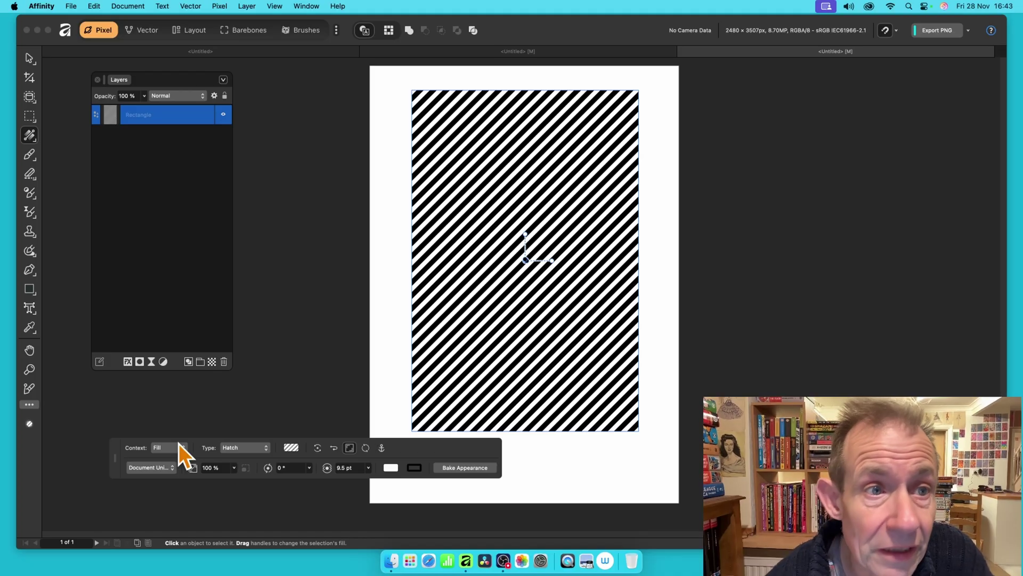
Check the context toolbar's display options and move the floating toolbar up over the lower part of the Layers panel
left_click(272, 4)
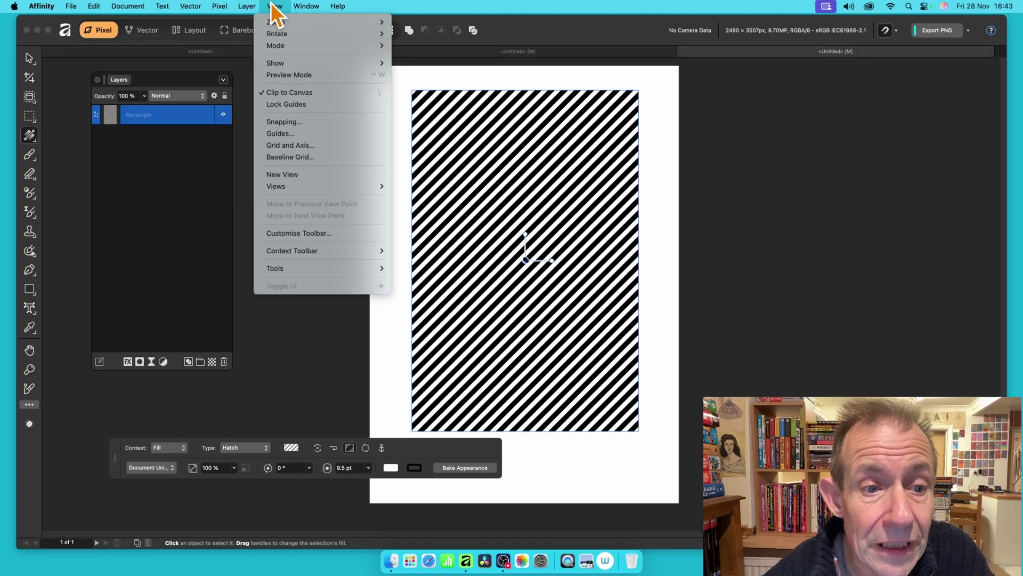
mouse_move(303, 254)
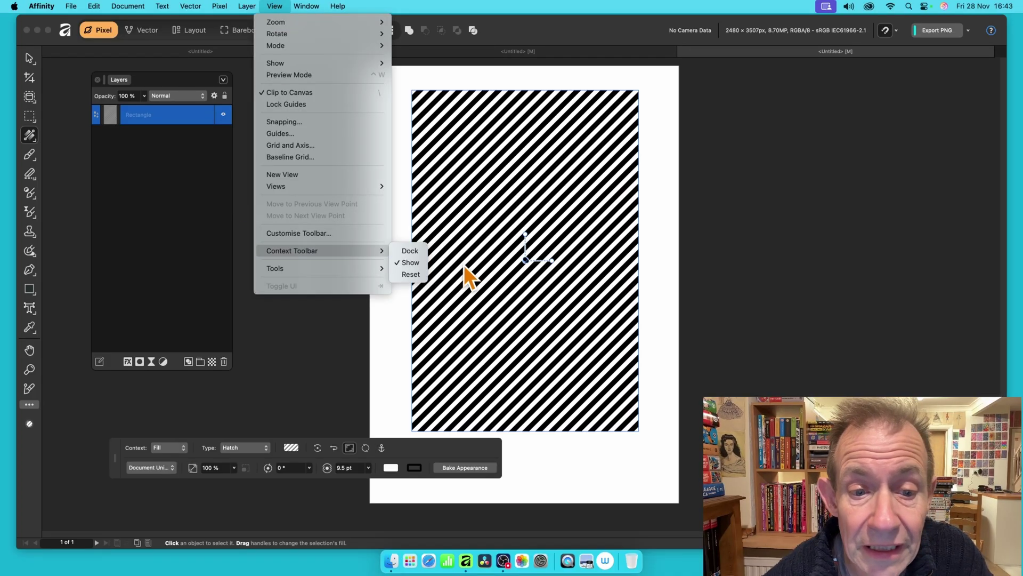
left_click(431, 451)
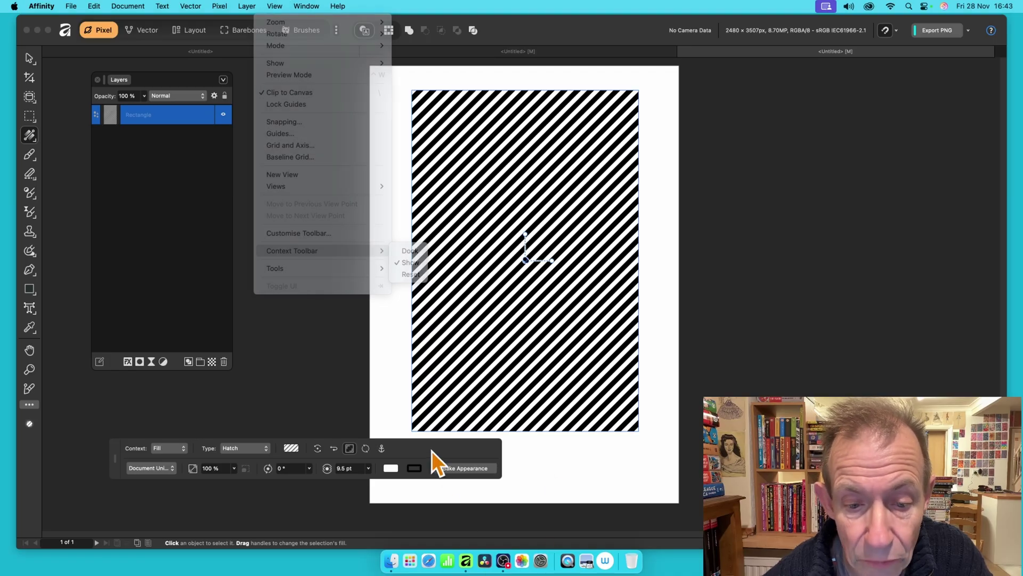
left_click_drag(450, 452, 417, 322)
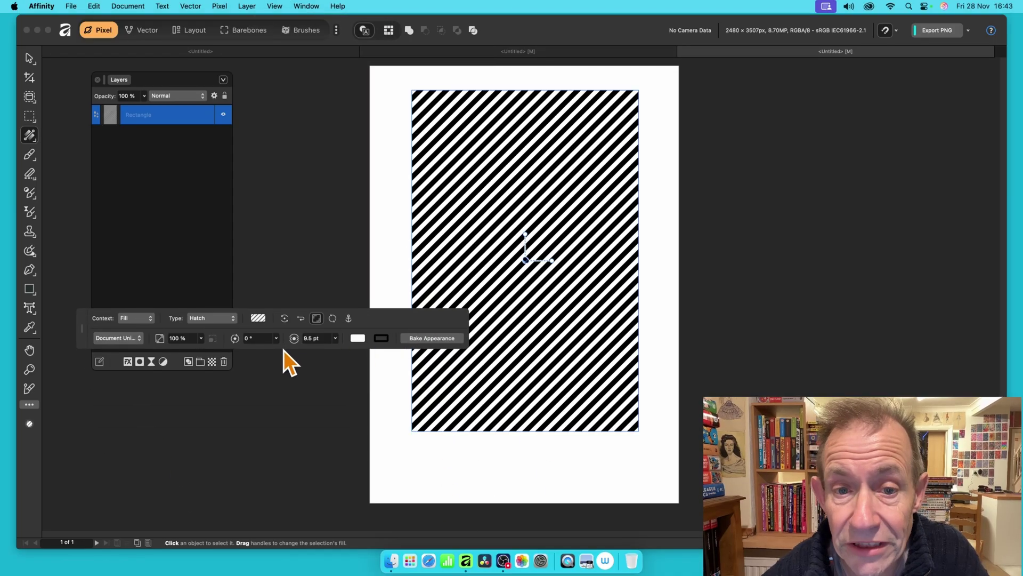
Bake the appearance of the hatch fill and separate the resulting Lines object into individual curves
left_click(433, 340)
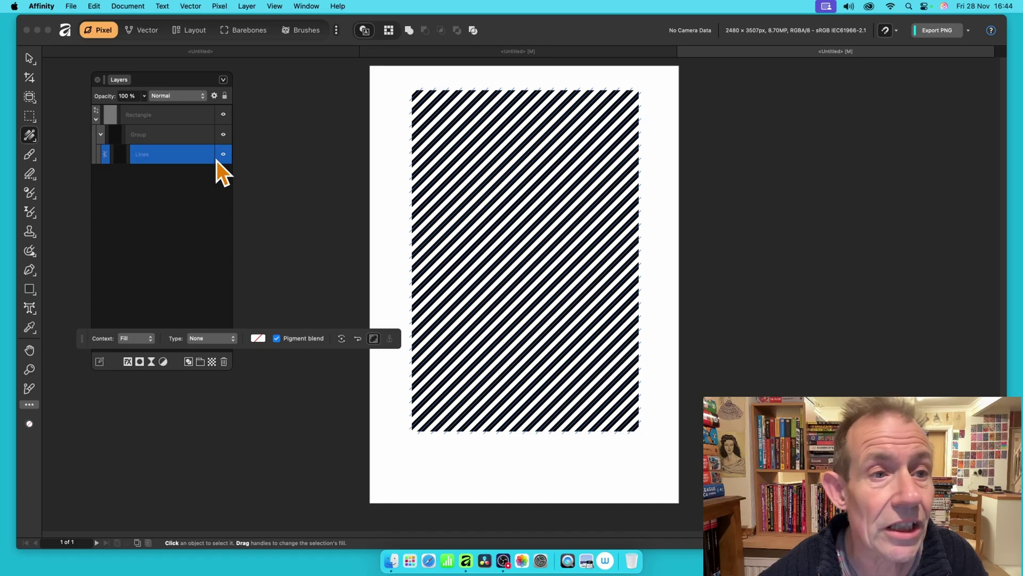
left_click(191, 6)
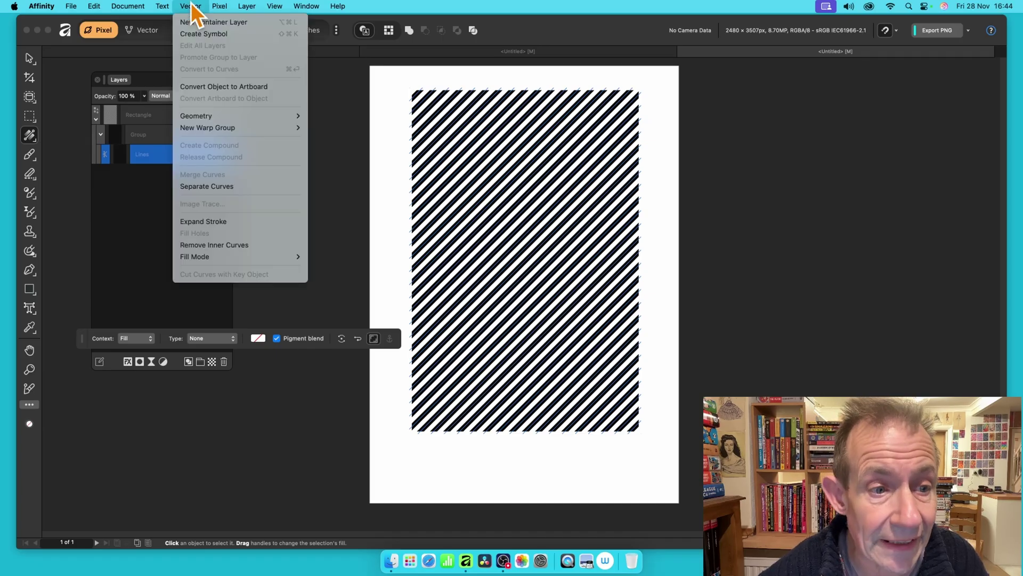
left_click(237, 185)
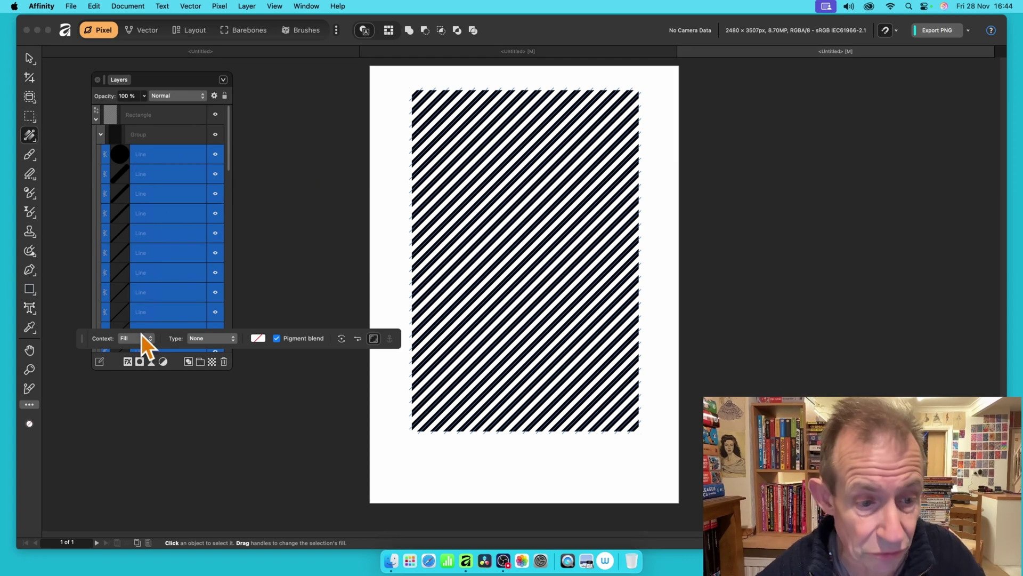
Select the first separated line with the Move Tool and move the context toolbar clear of the Layers panel
left_click(163, 181)
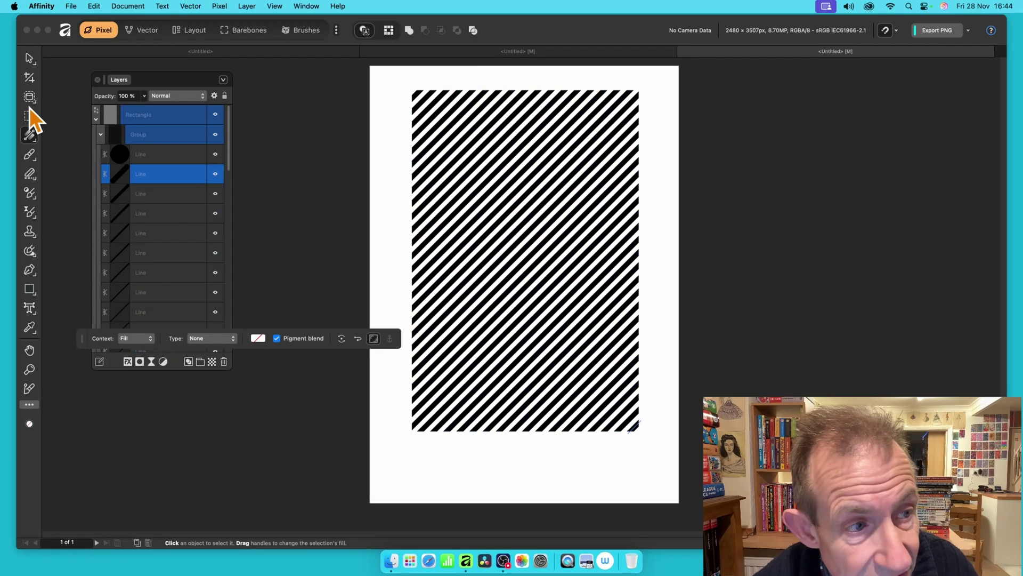
left_click(30, 62)
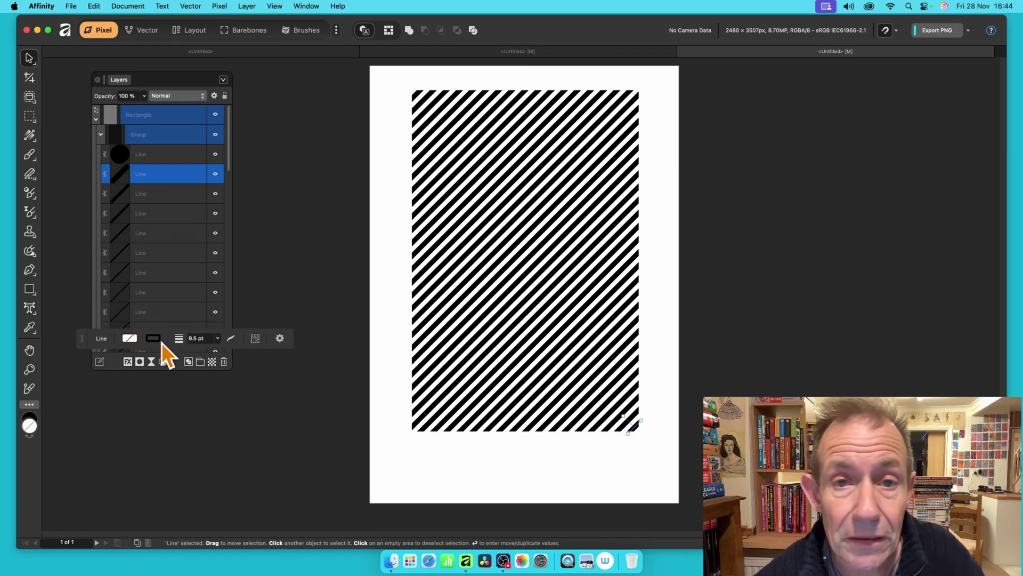
left_click(597, 293)
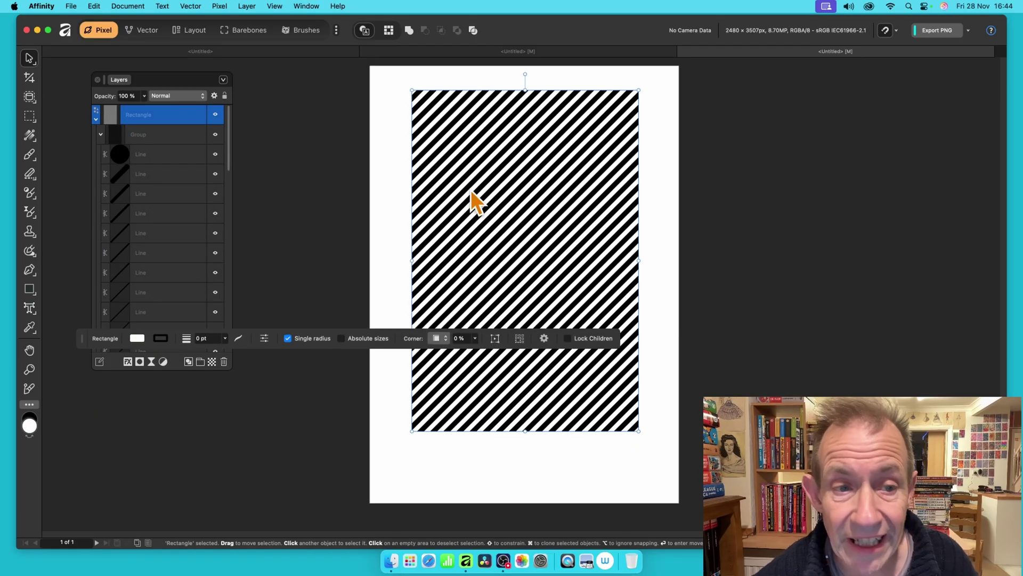
left_click(176, 155)
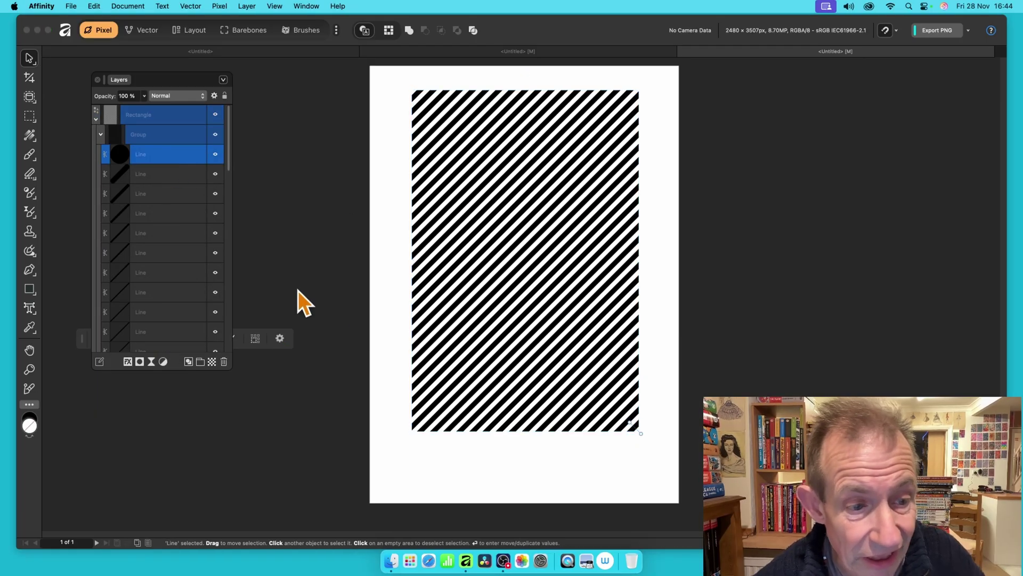
mouse_move(241, 332)
left_mouse_down()
mouse_move(261, 378)
mouse_move(224, 396)
left_mouse_up()
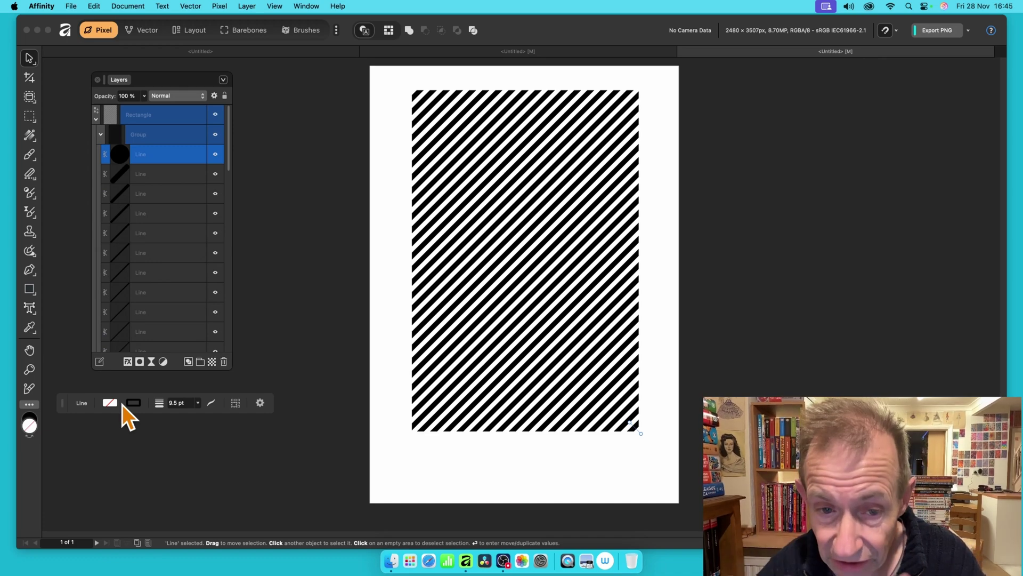
Select all the separated hatch lines and expand their strokes
key("super+a")
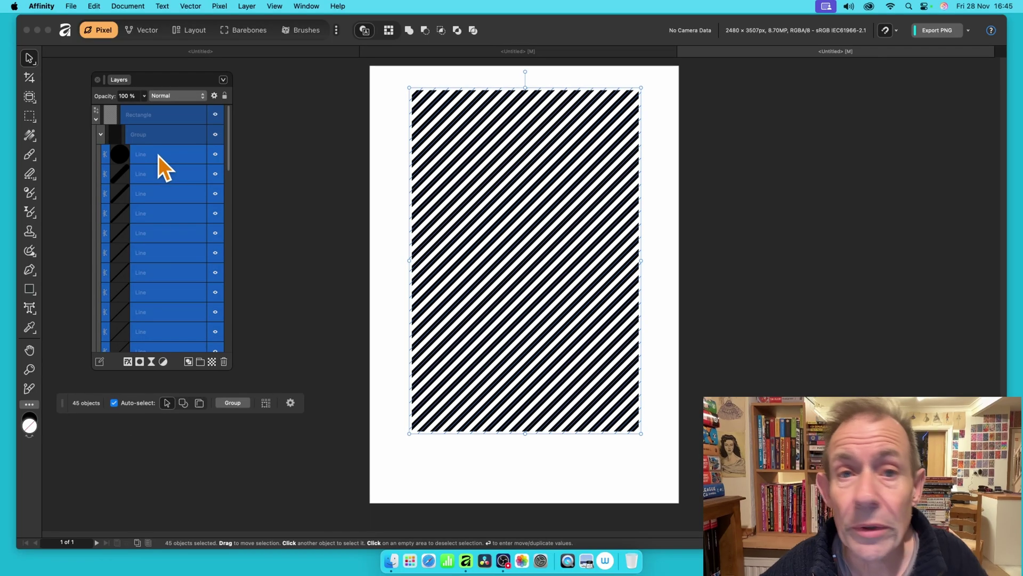
right_click(507, 149)
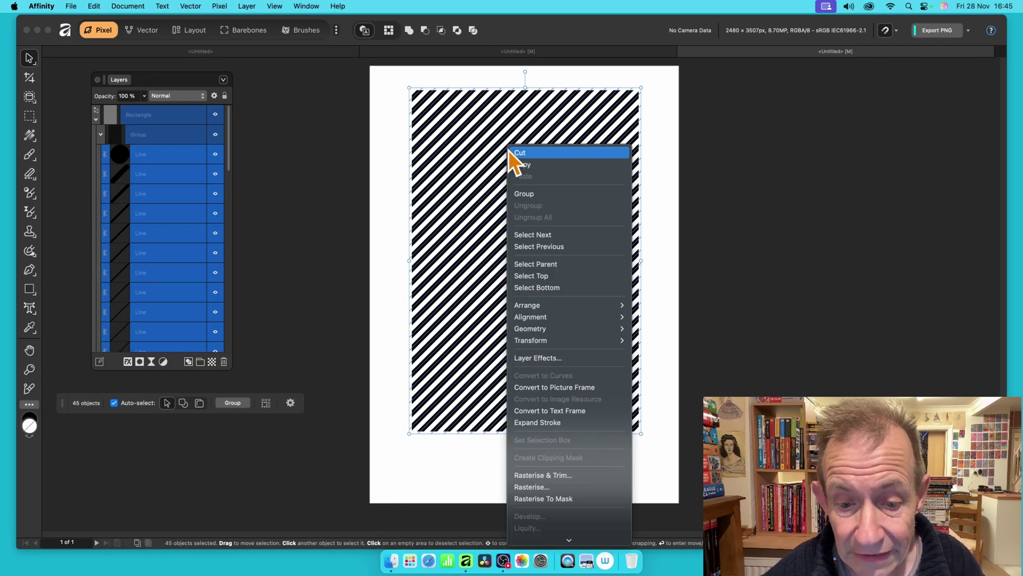
left_click(565, 421)
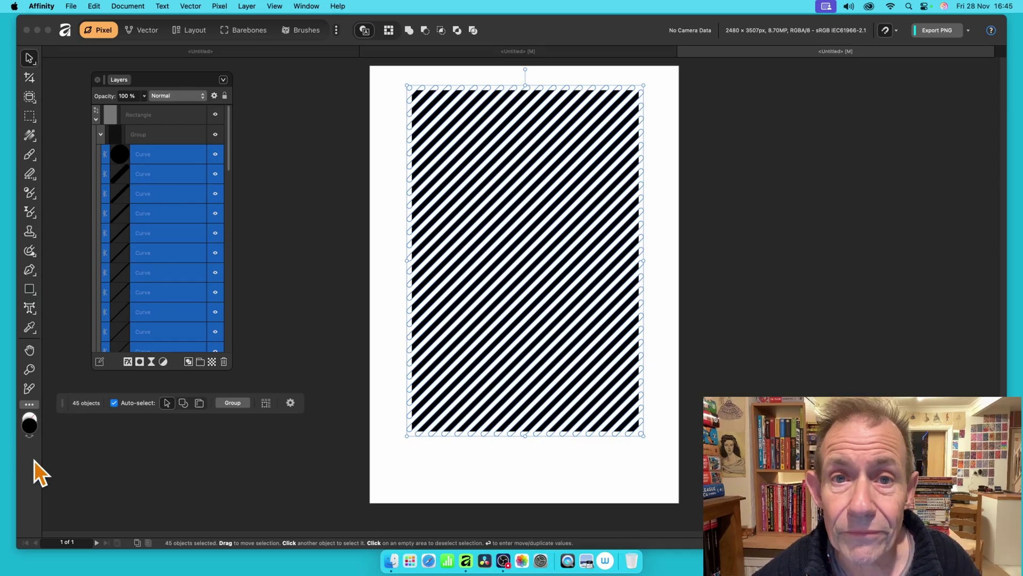
Select a long diagonal stripe in the middle of the page and show the Swatches panel beside the Layers panel
left_click(161, 175)
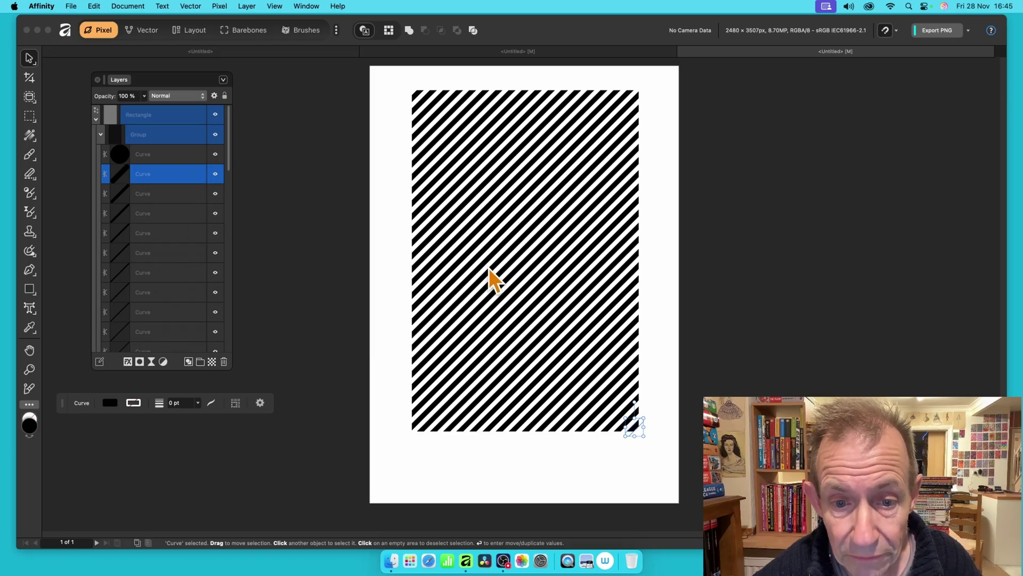
left_click(506, 273)
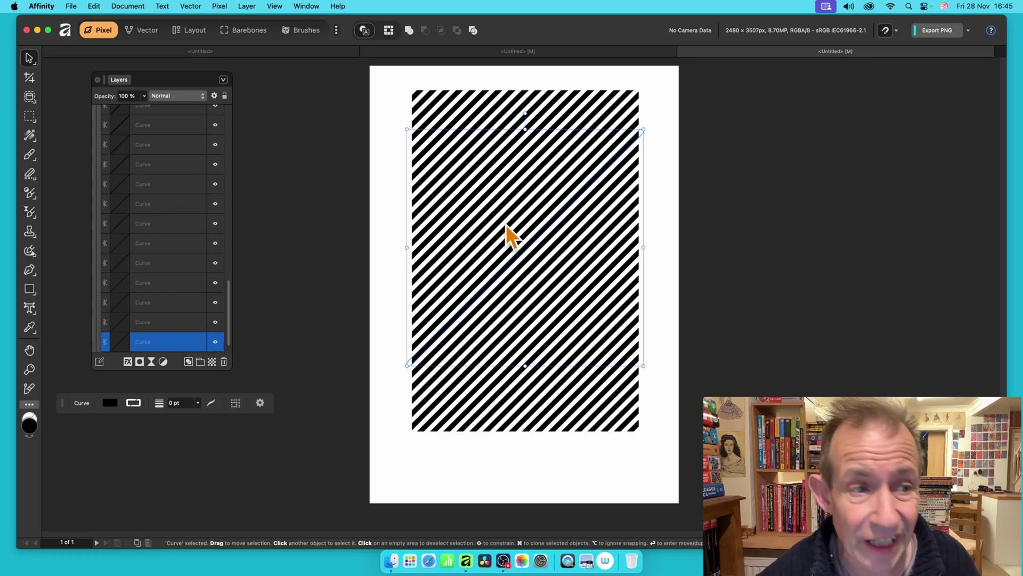
left_click(312, 5)
mouse_move(326, 178)
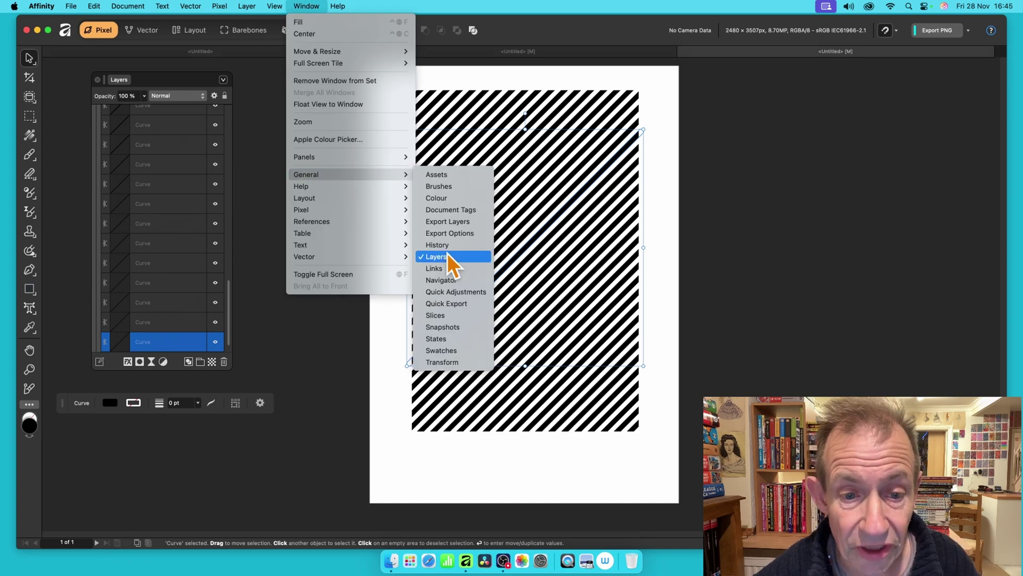
left_click(442, 350)
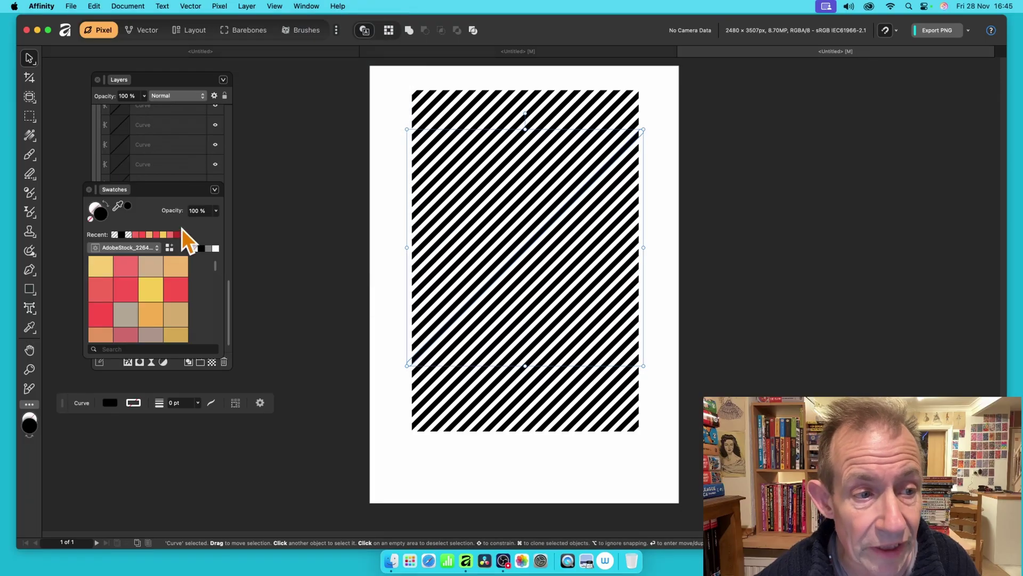
left_click_drag(162, 190, 312, 171)
Load the Colours palette and fill the selected stripe with a bright green swatch
left_click(272, 229)
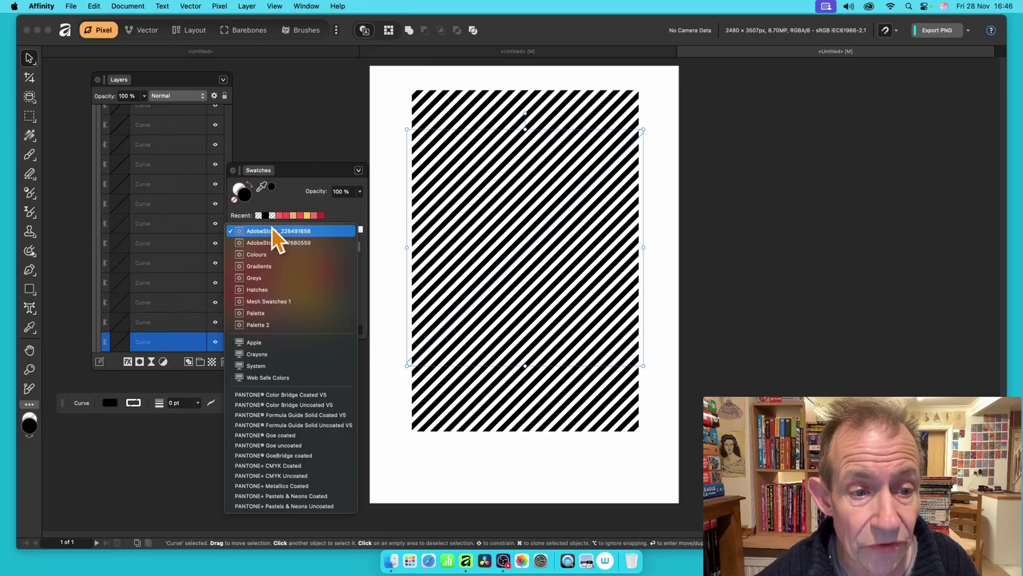
left_click(276, 255)
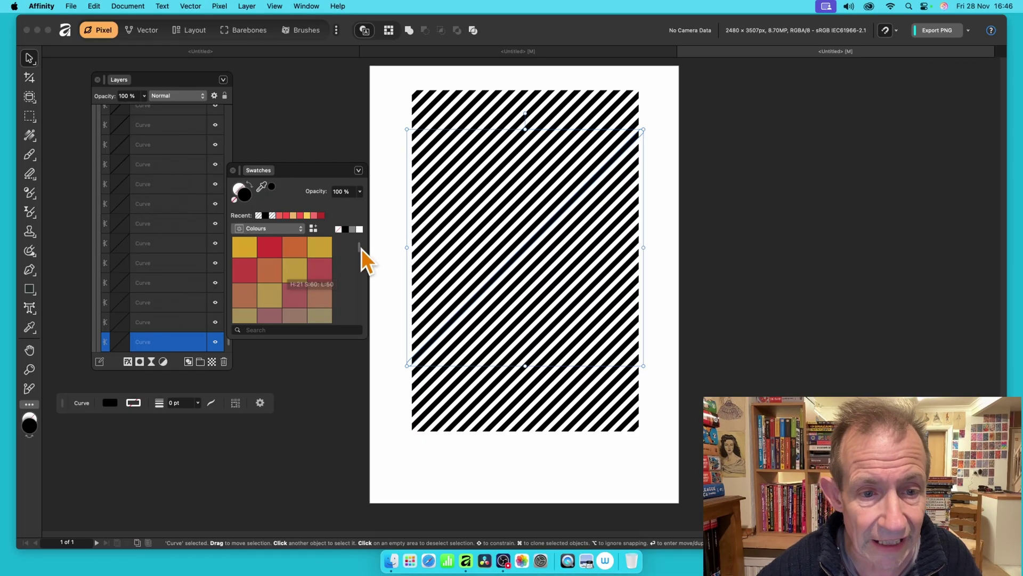
left_click_drag(361, 248, 343, 267)
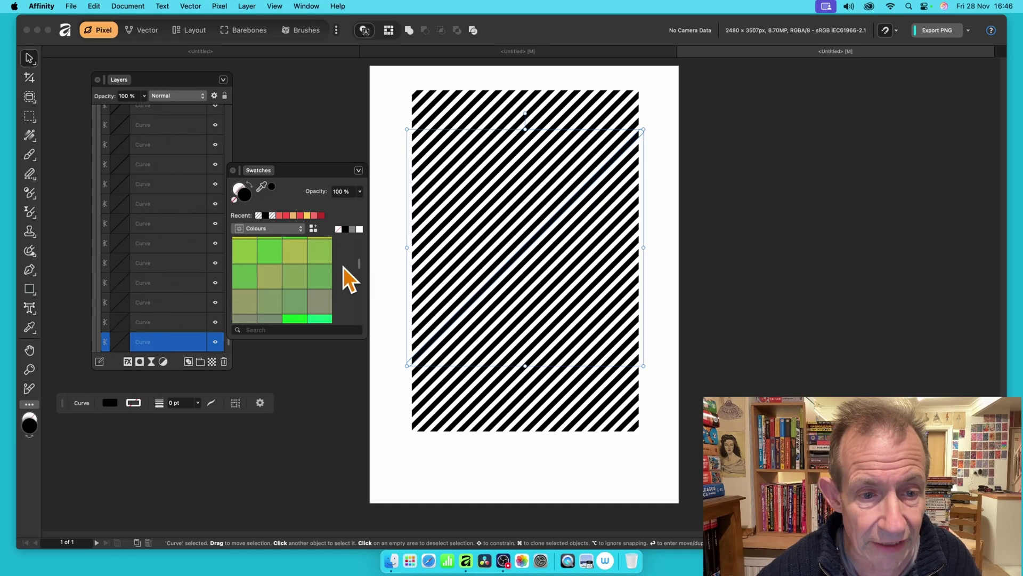
left_click(267, 254)
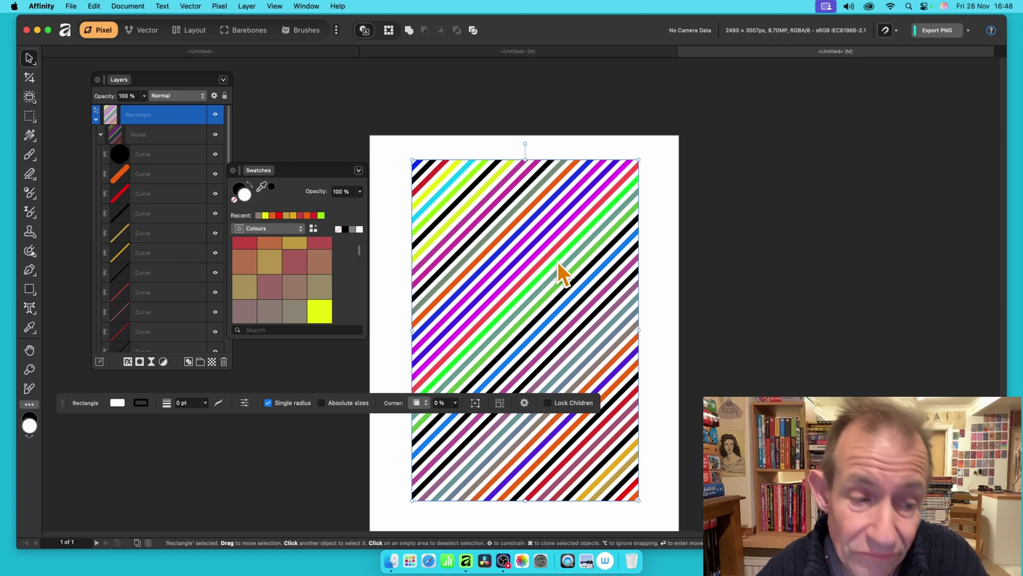
Select all the stripe curves inside the rectangle's group and open their layer effects
left_click(130, 133)
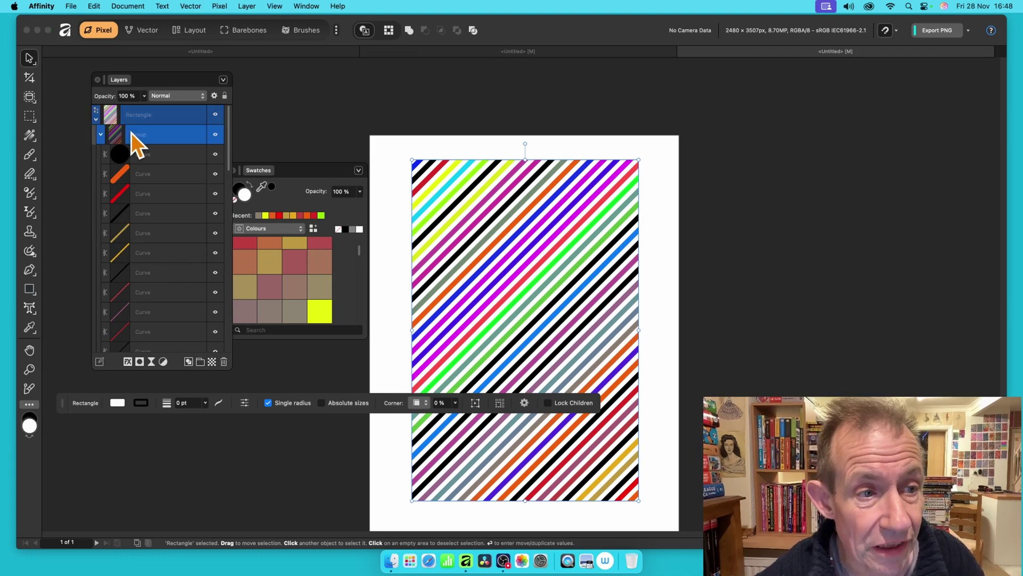
left_click(159, 170)
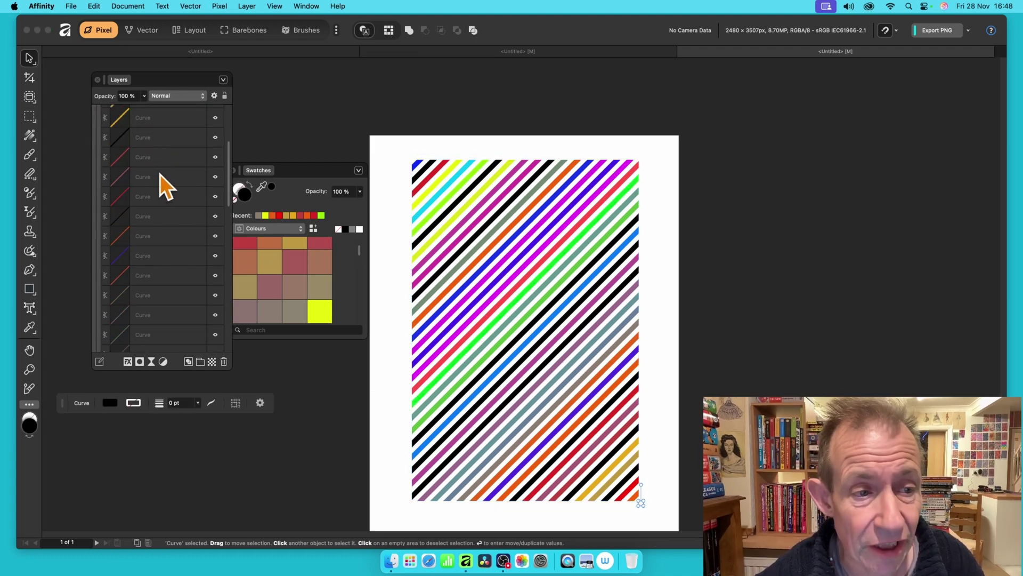
scroll(157, 299, "down", 10)
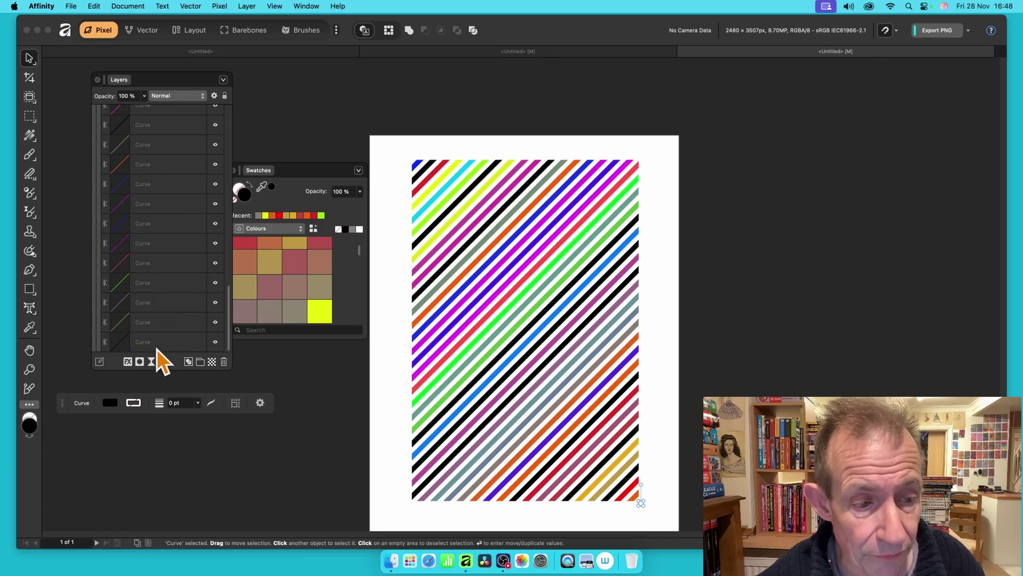
key("super+a")
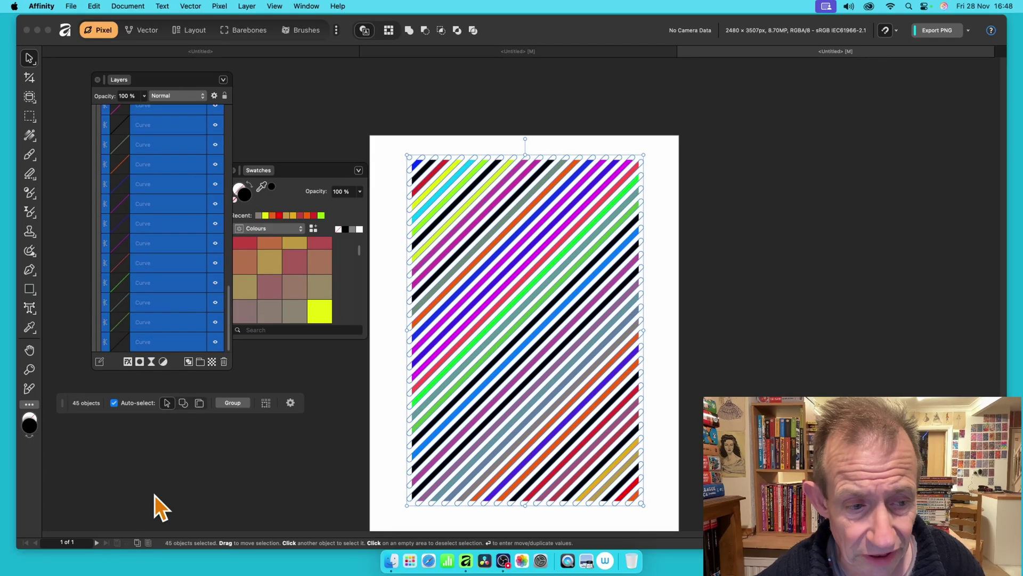
left_click(127, 362)
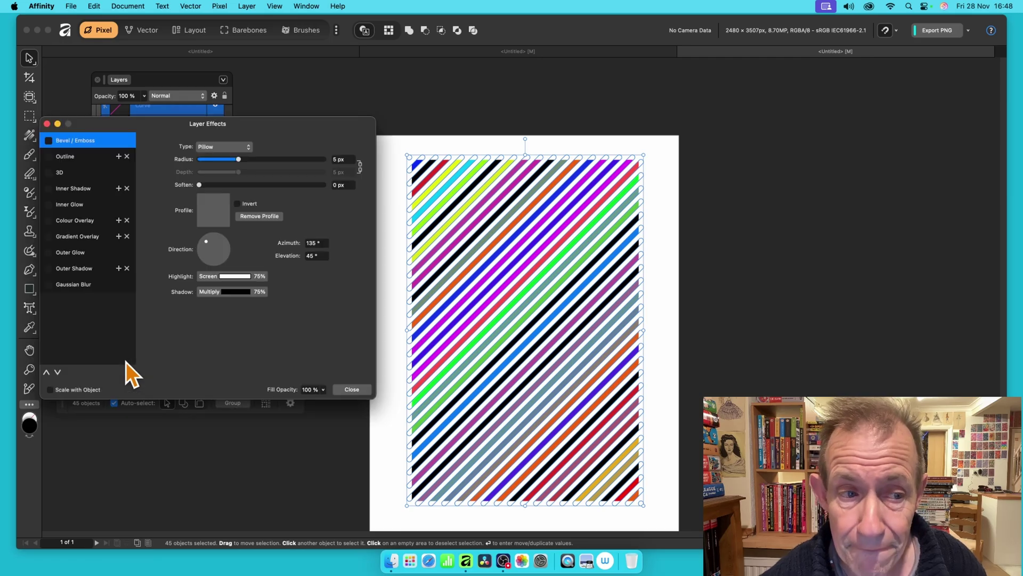
Try a 3D layer effect with a 19.5 px radius on the selected stripes
left_click(57, 173)
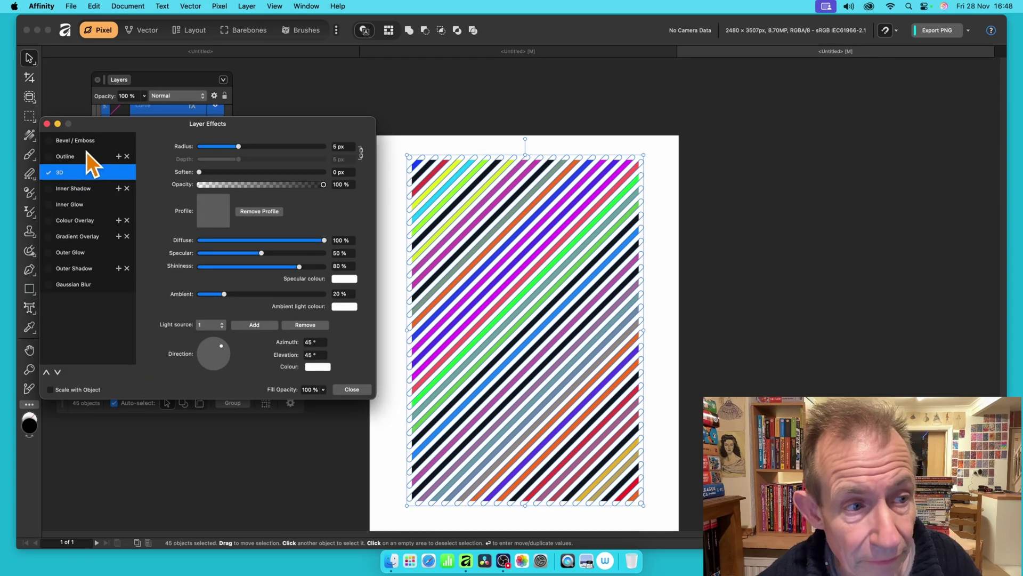
left_click_drag(238, 148, 266, 152)
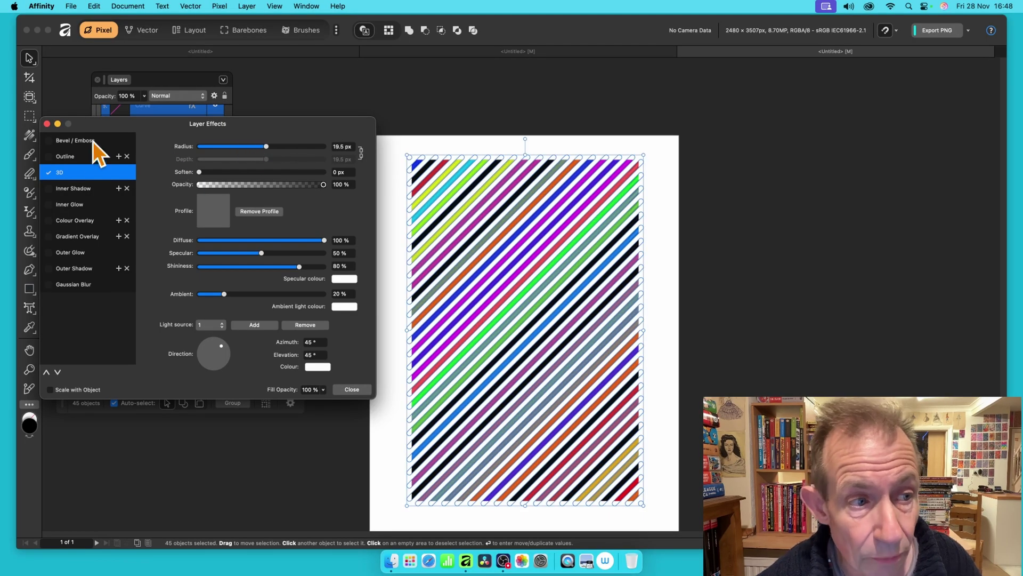
left_click(49, 173)
Apply a Pillow Bevel / Emboss effect with a 16.6 px radius to the selected stripes
left_click(50, 141)
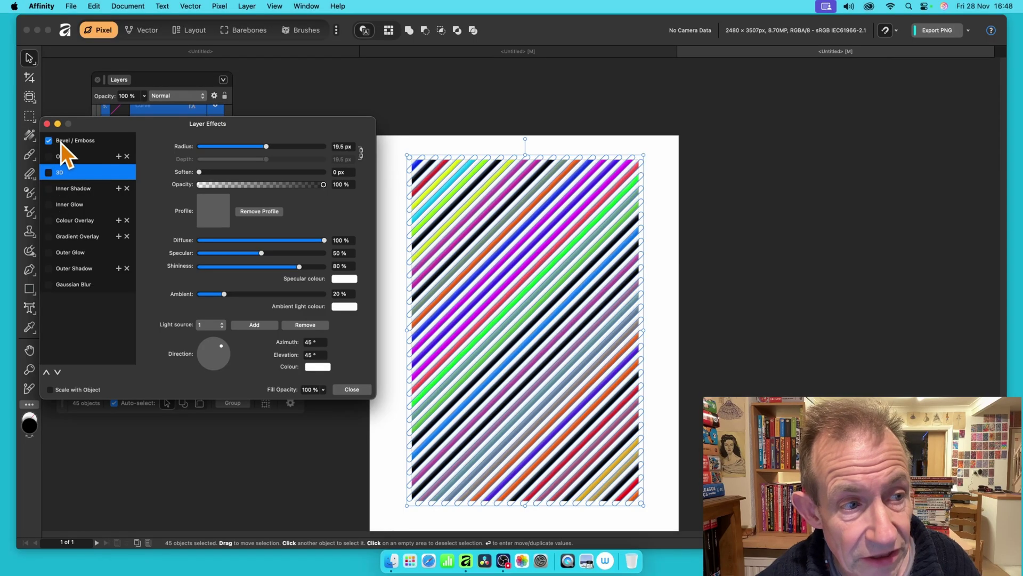
left_click(61, 142)
left_click_drag(213, 159, 261, 162)
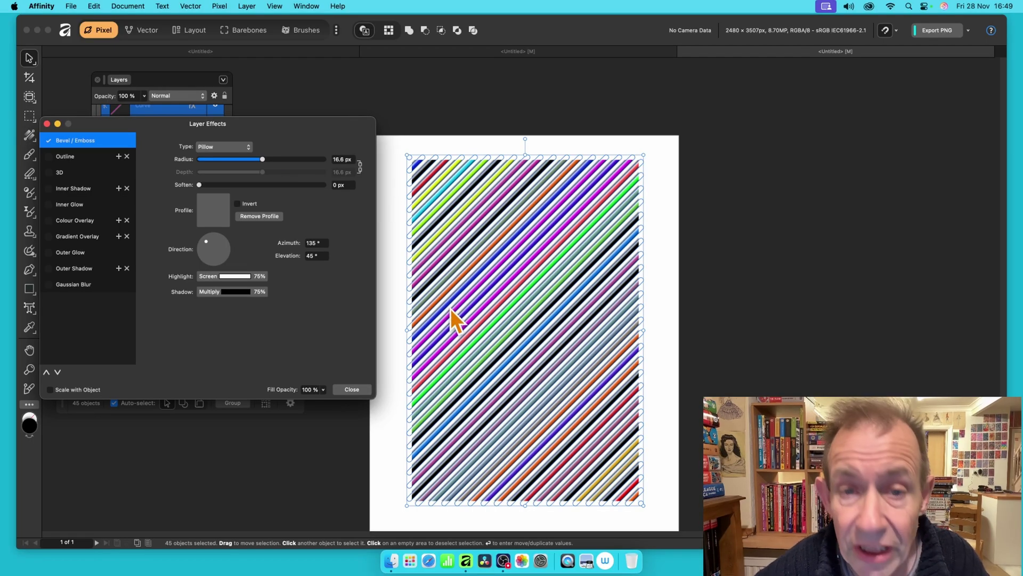
left_click(351, 389)
Add a Mesh Warp live filter to the striped rectangle and bend both of its long sides deeply inward
left_click(166, 114)
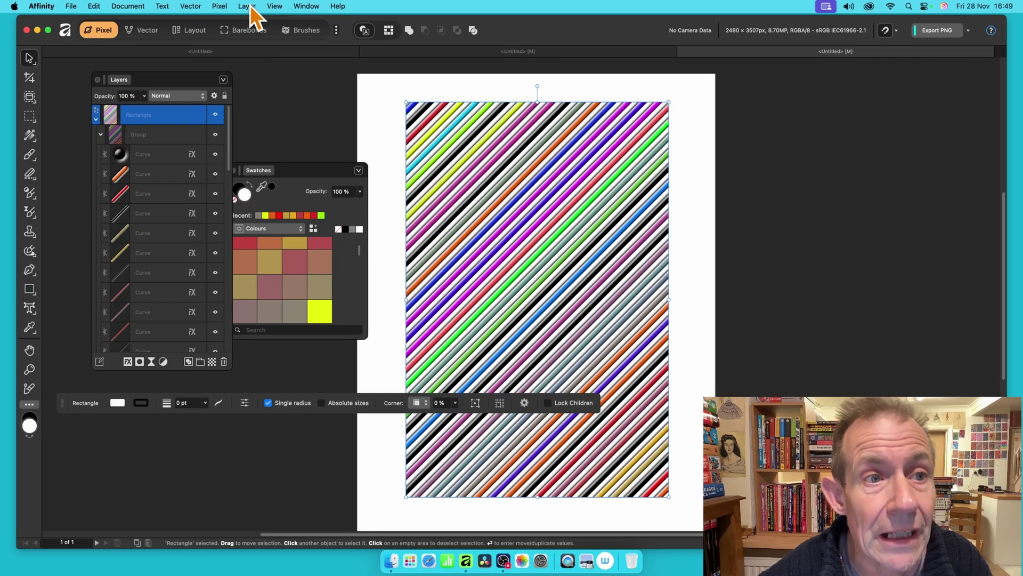
left_click(222, 3)
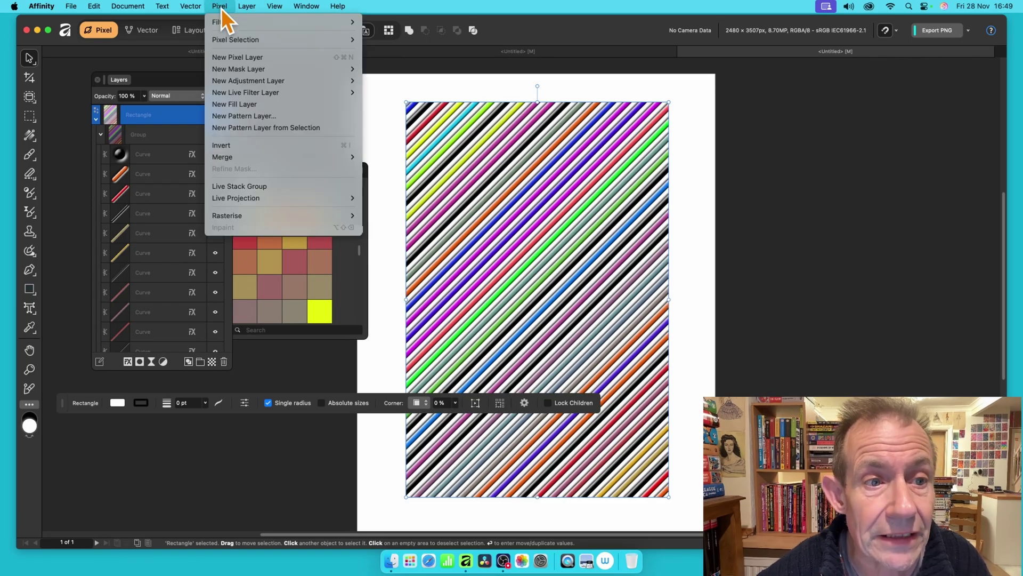
mouse_move(249, 96)
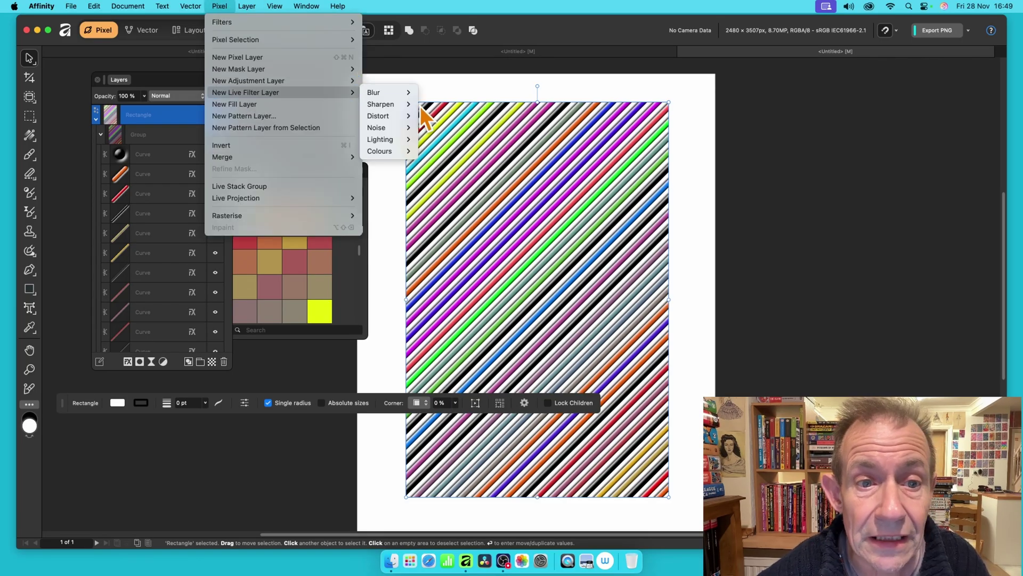
mouse_move(409, 117)
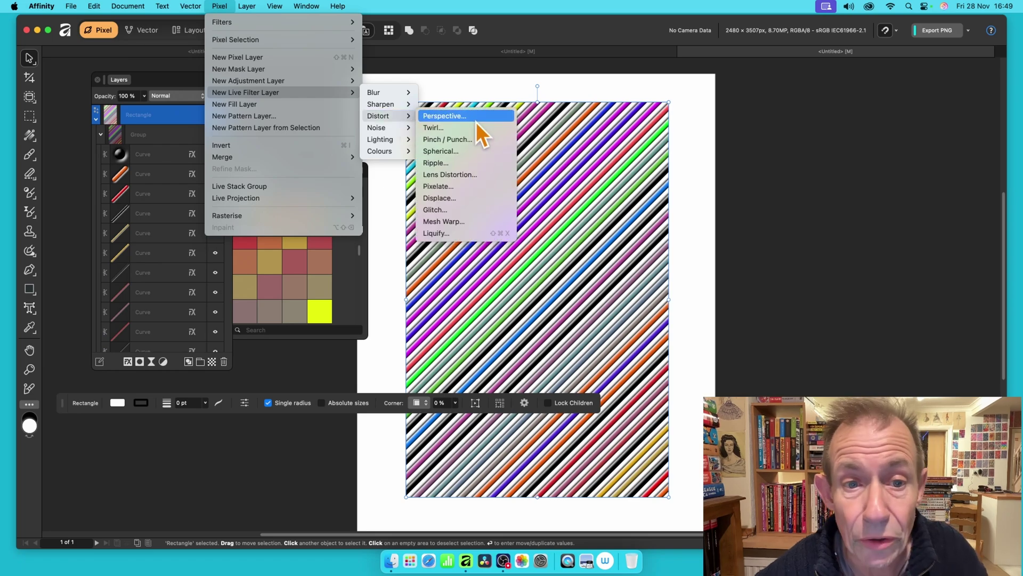
left_click(463, 222)
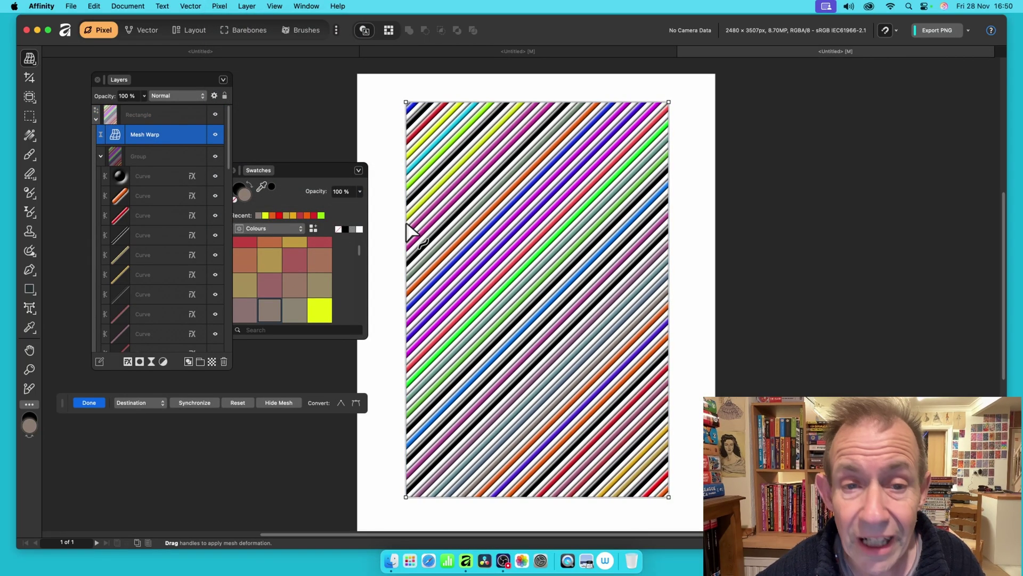
left_click_drag(406, 223, 491, 223)
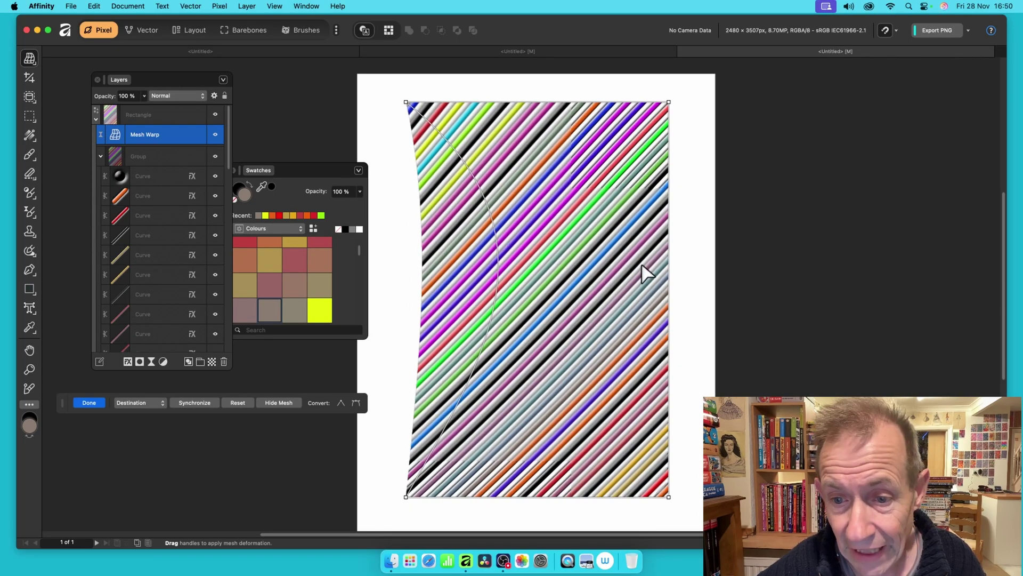
left_click_drag(671, 272, 585, 271)
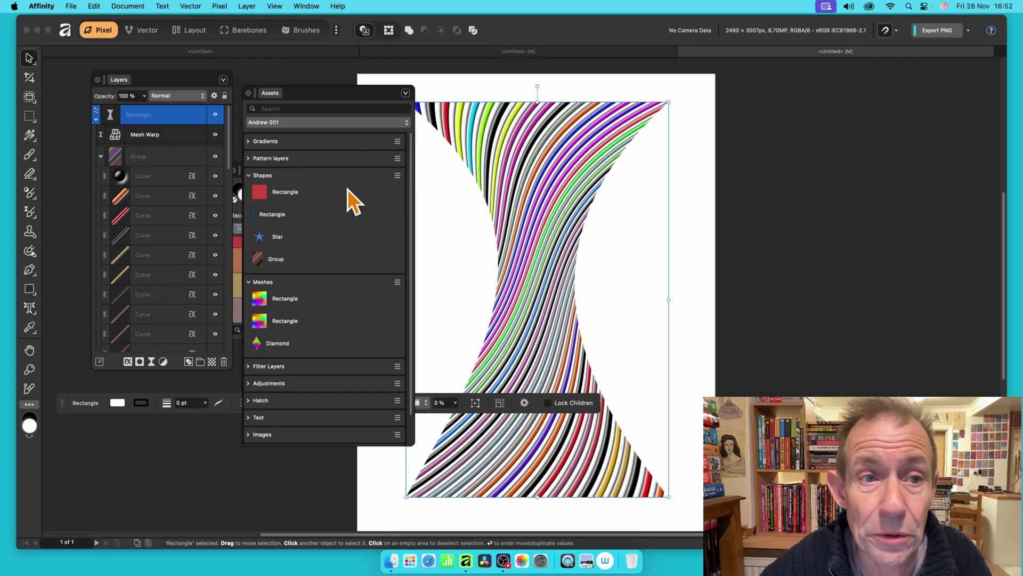
Add the warped rectangle to the Shapes category of the assets and place a copy of it on the page
left_click(299, 4)
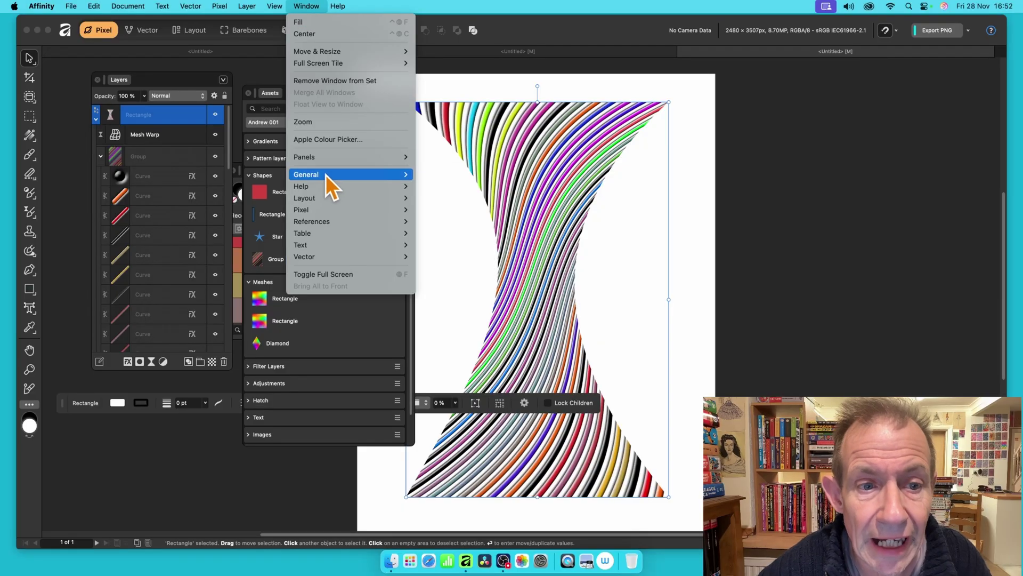
mouse_move(325, 175)
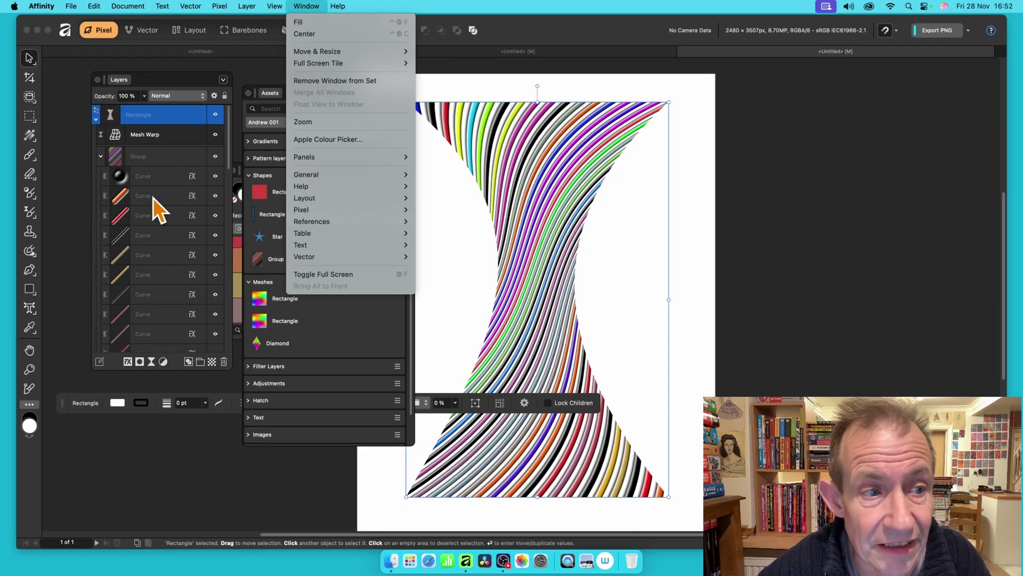
left_click(116, 125)
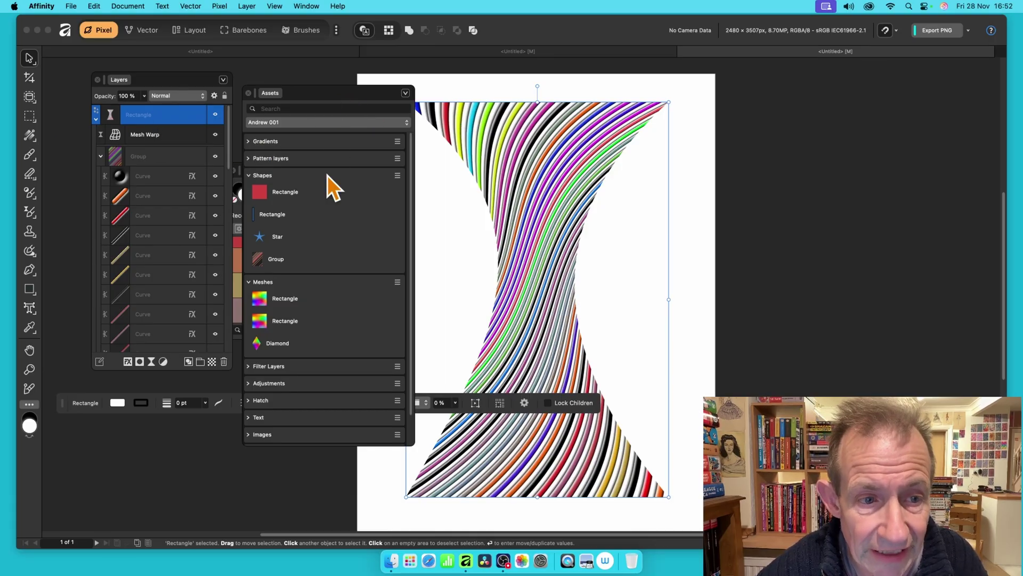
left_click(397, 176)
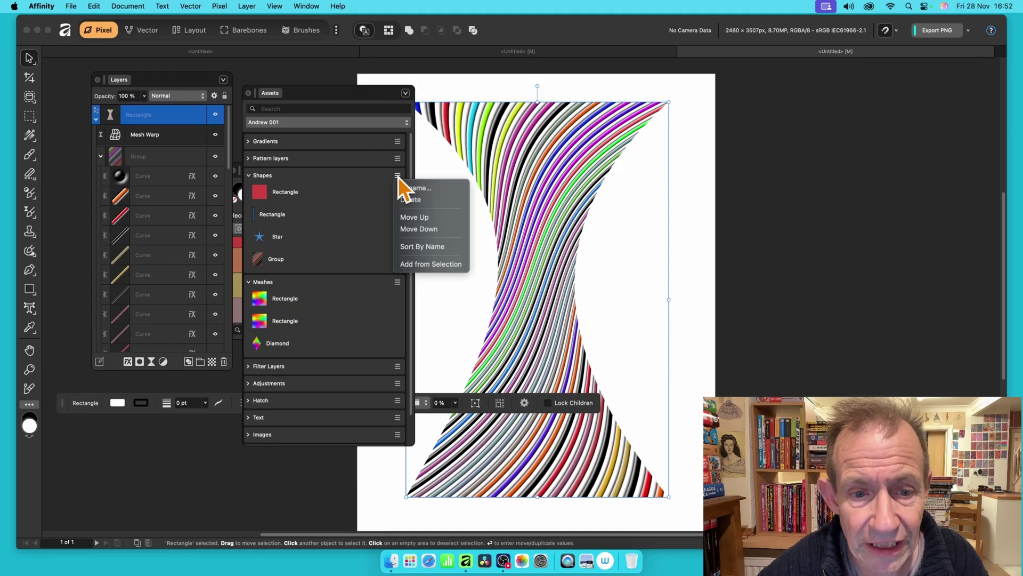
left_click(426, 265)
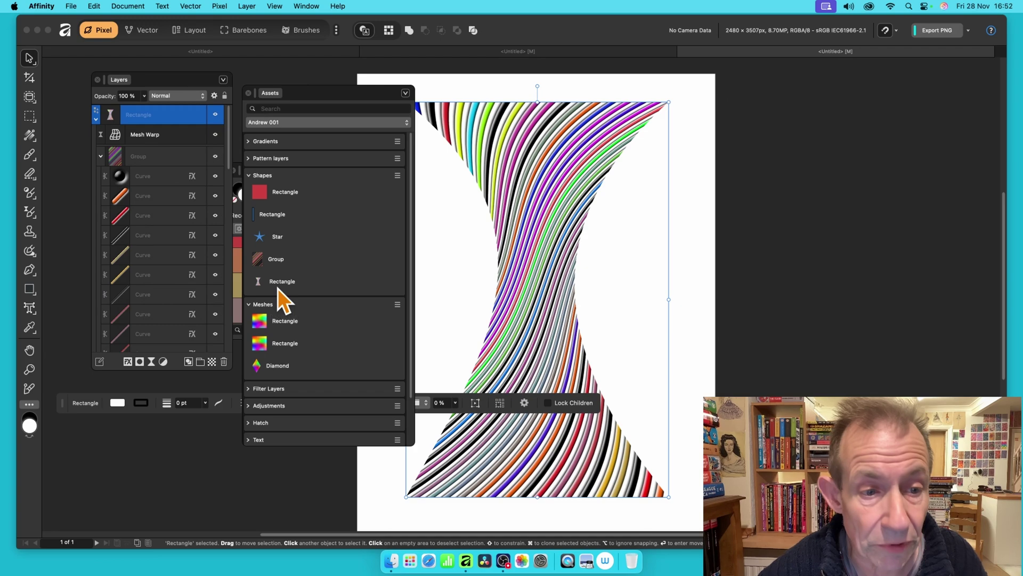
left_click_drag(283, 282, 612, 228)
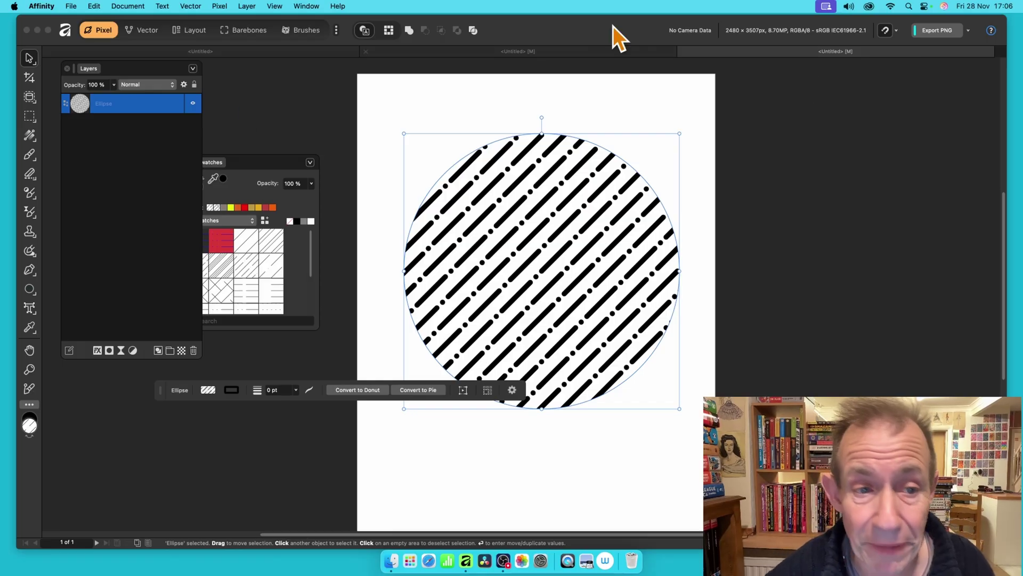
Move the Swatches panel clear of the Layers panel
left_click_drag(249, 163, 280, 160)
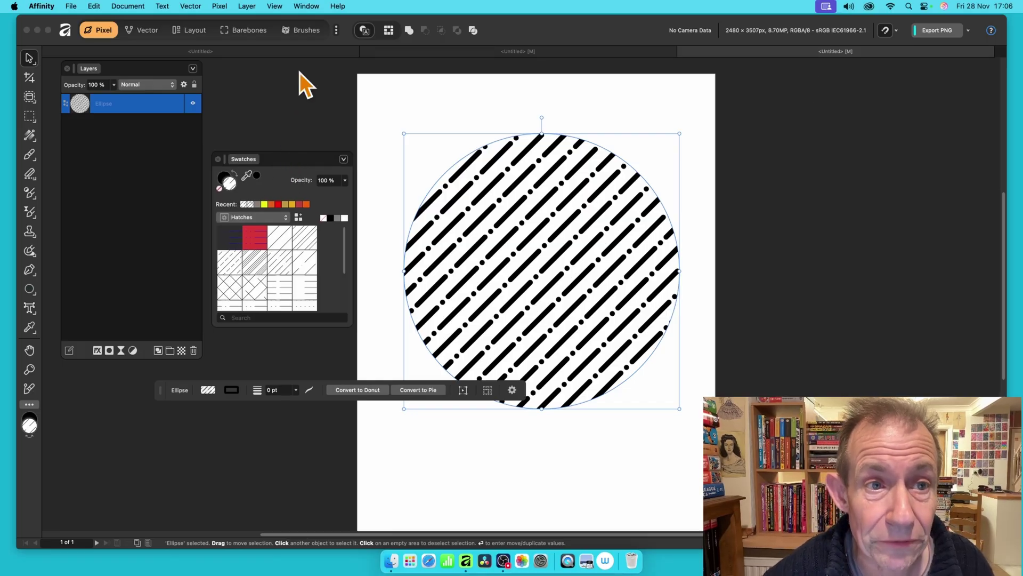
left_click(302, 6)
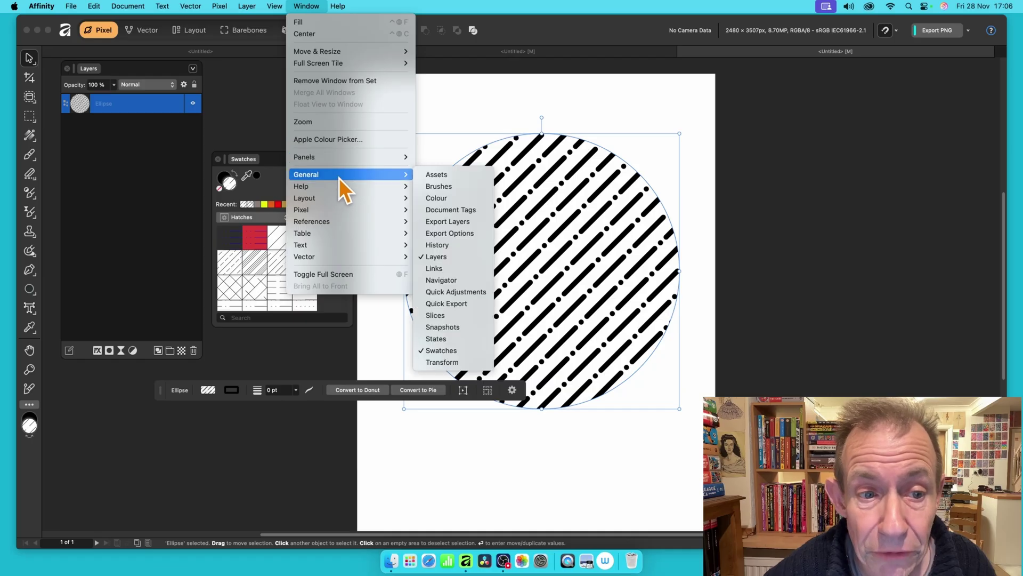
left_click(276, 188)
Try several presets from the Hatches palette on the ellipse, settling on the diagonal hatch that alternates solid and dashed lines
left_click(257, 218)
left_click(254, 220)
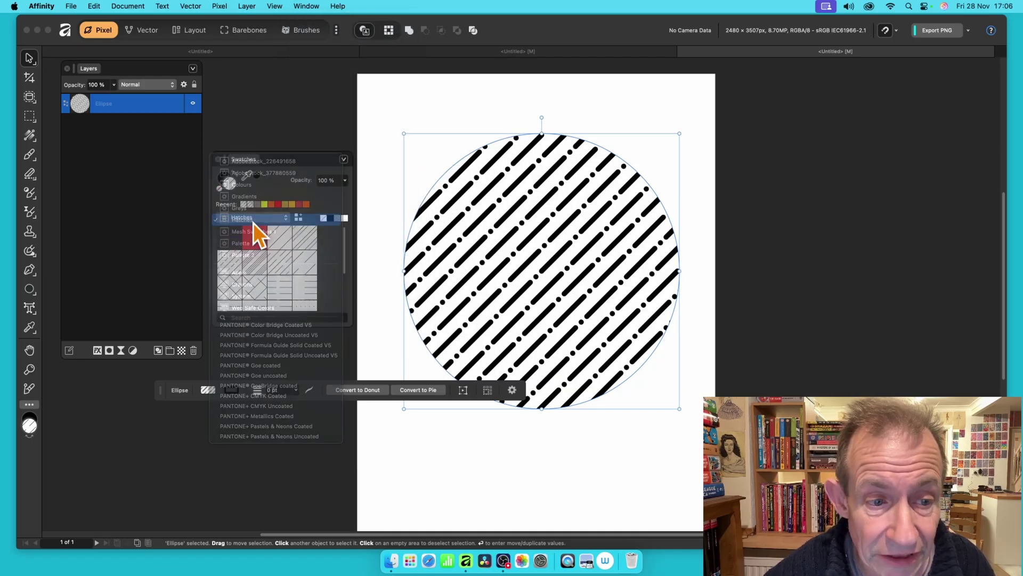
left_click(256, 265)
left_click(278, 264)
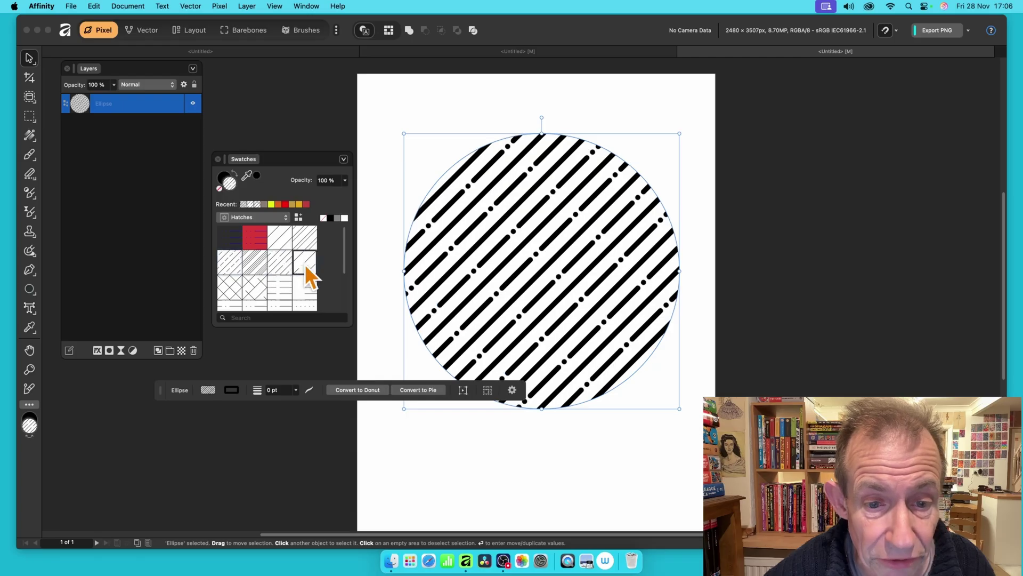
left_click(305, 265)
left_click(255, 291)
left_click(232, 264)
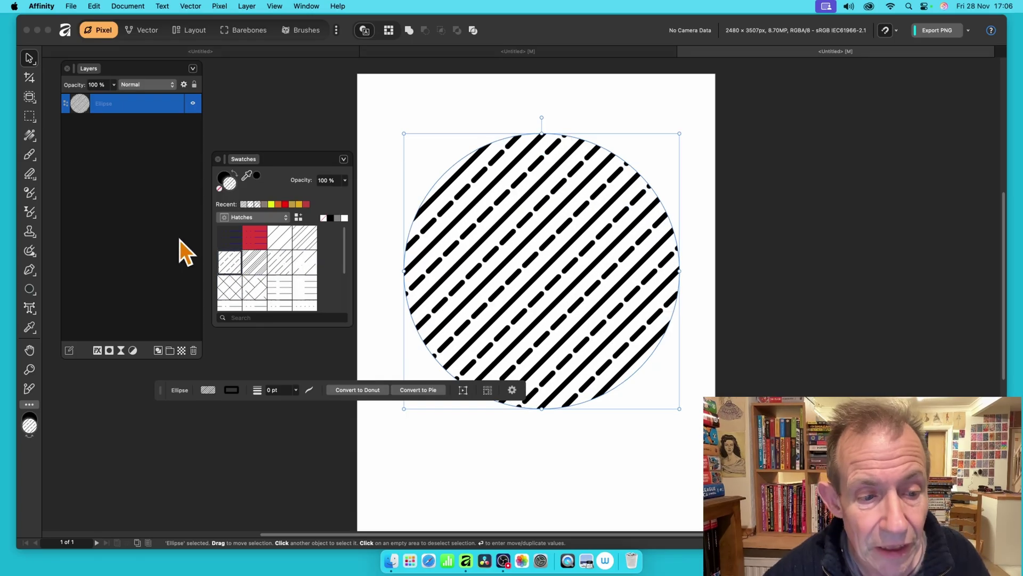
Set the ellipse's hatch fill to 147 % scale, 7 pt line weight and a dark red line colour (930C0C)
left_click(30, 136)
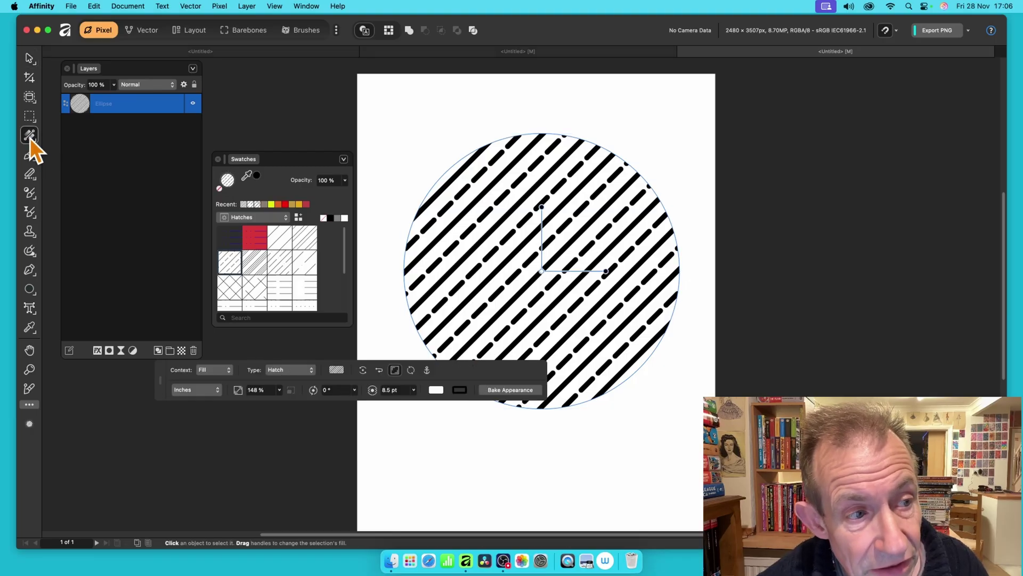
left_click(30, 137)
left_click(83, 137)
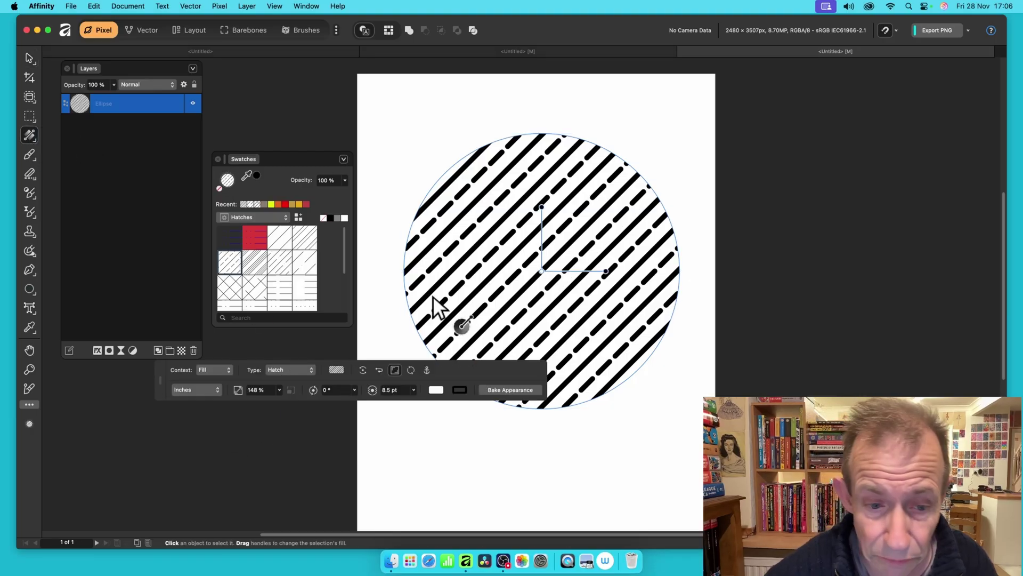
left_click(279, 391)
left_click_drag(279, 401, 279, 402)
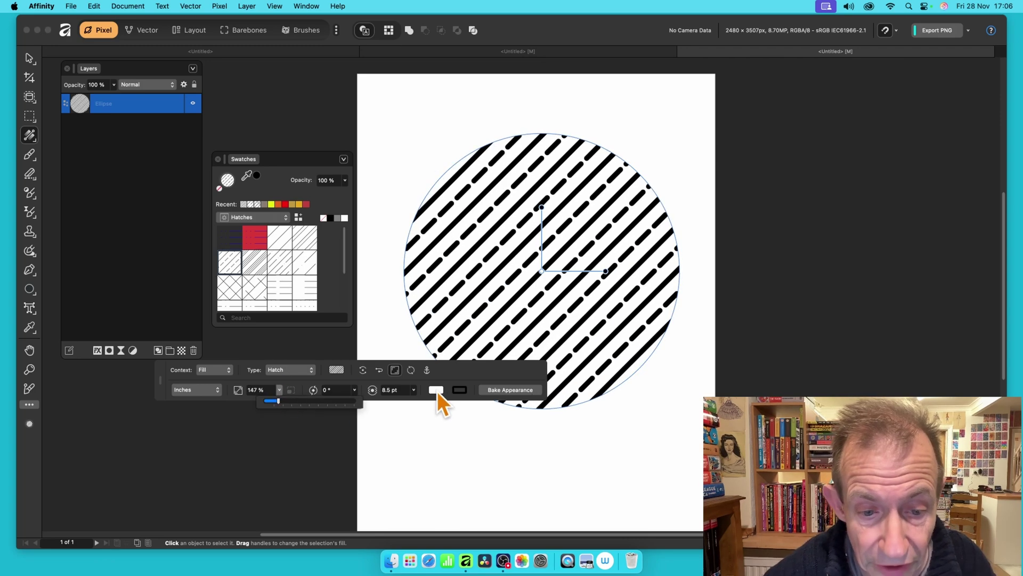
left_click(413, 390)
left_click_drag(413, 402, 408, 401)
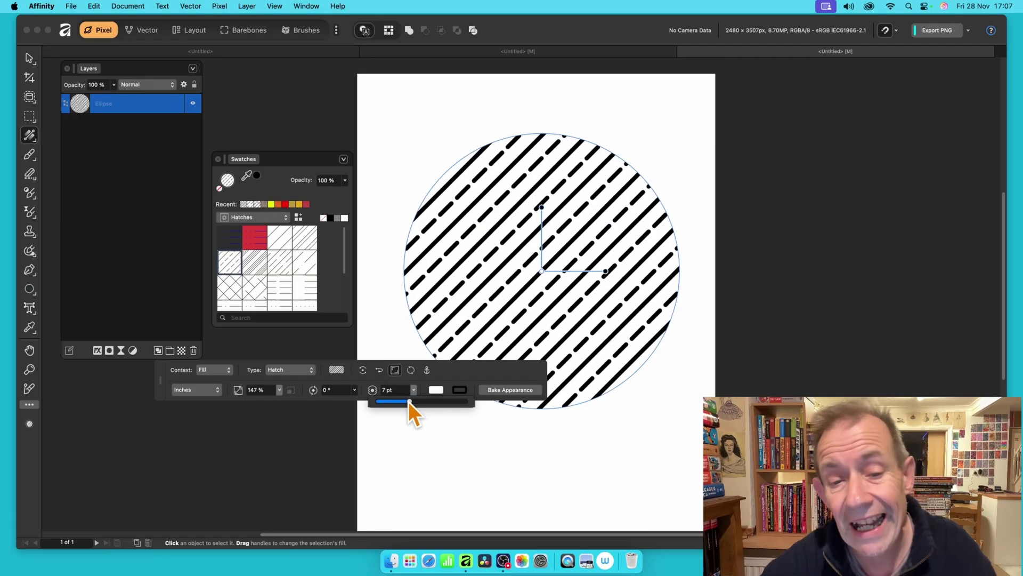
left_click(460, 389)
left_click_drag(554, 241, 560, 254)
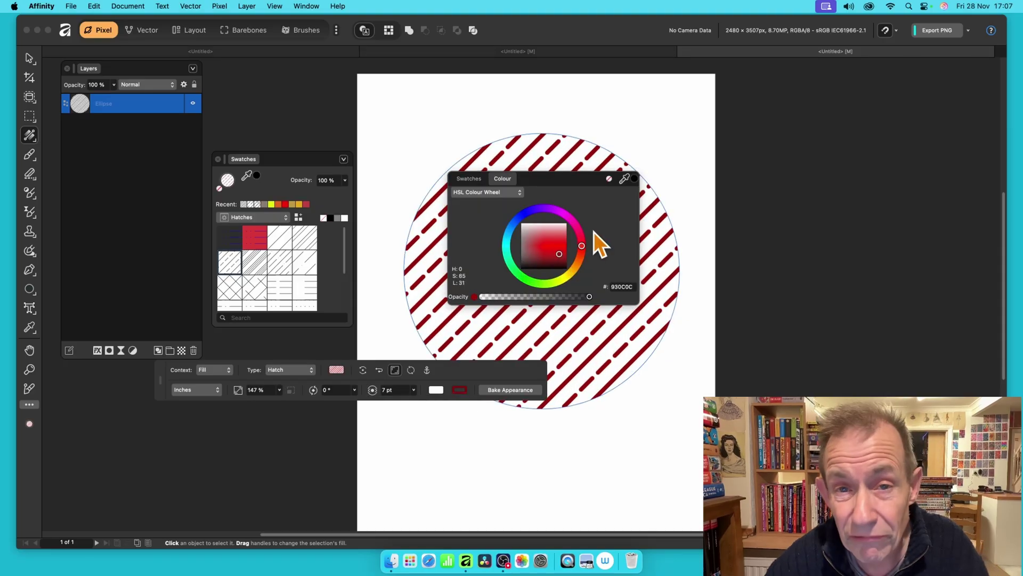
Bake the appearance of the ellipse's hatch fill and separate the resulting Lines layer into individual curves
left_click(510, 390)
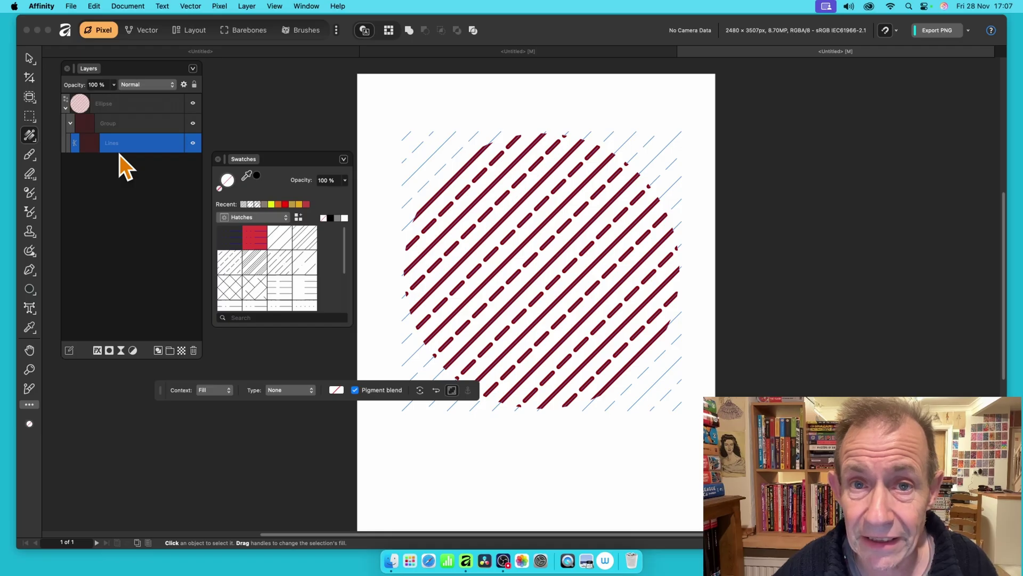
left_click(192, 6)
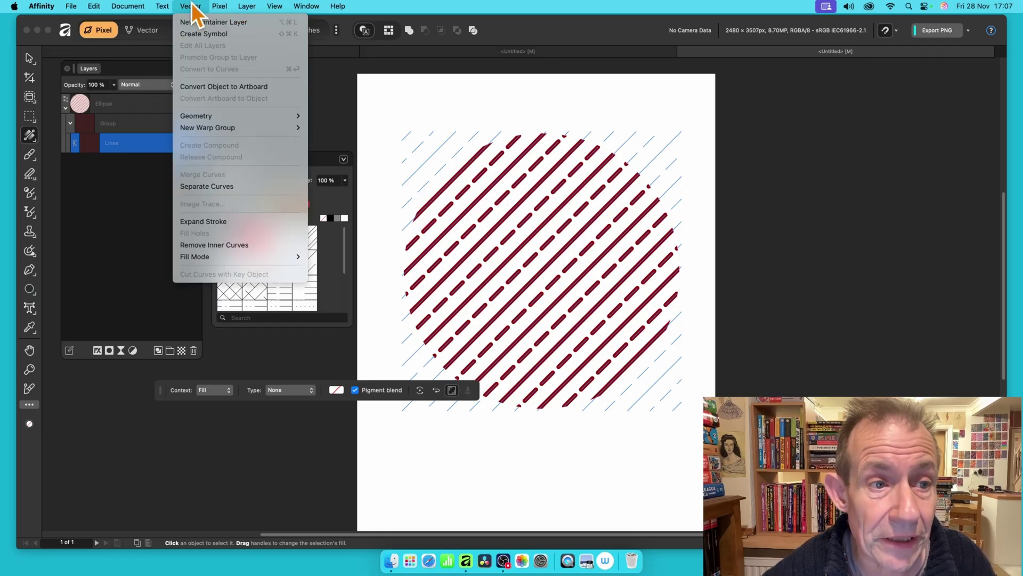
left_click(223, 187)
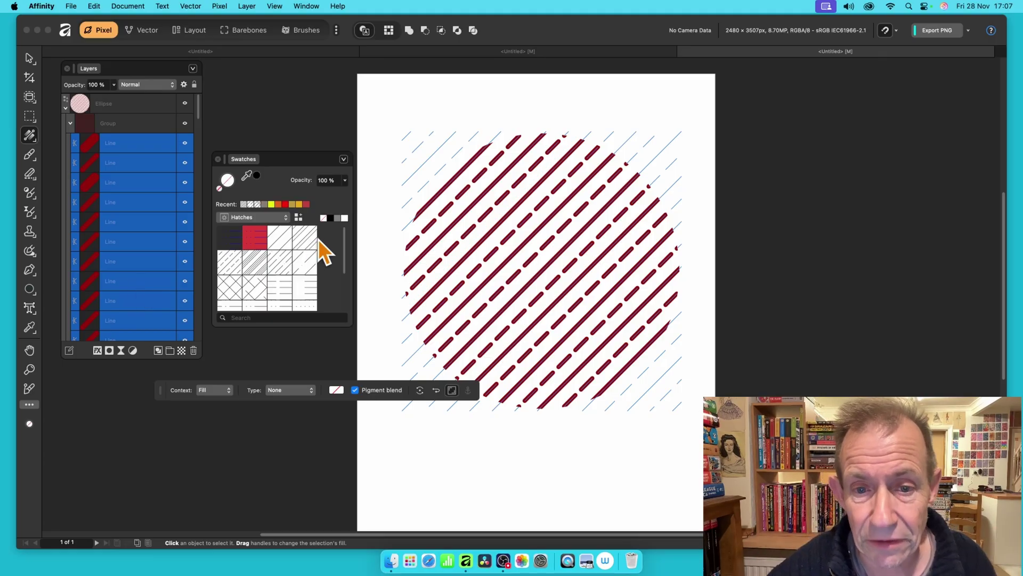
Expand the strokes of all the selected hatch lines into filled curve shapes
left_click(482, 179)
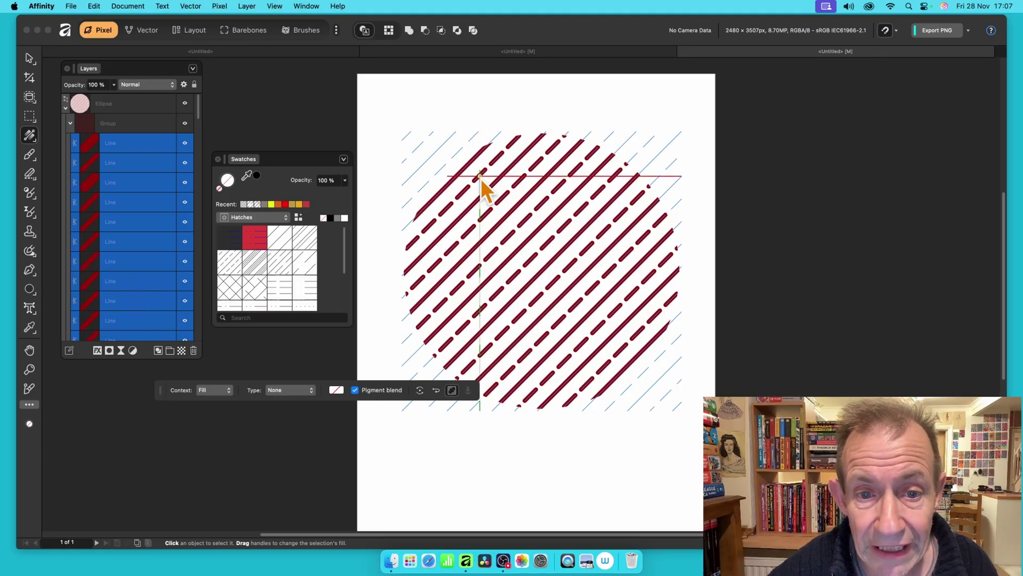
right_click(482, 179)
scroll(532, 340, "down", 1)
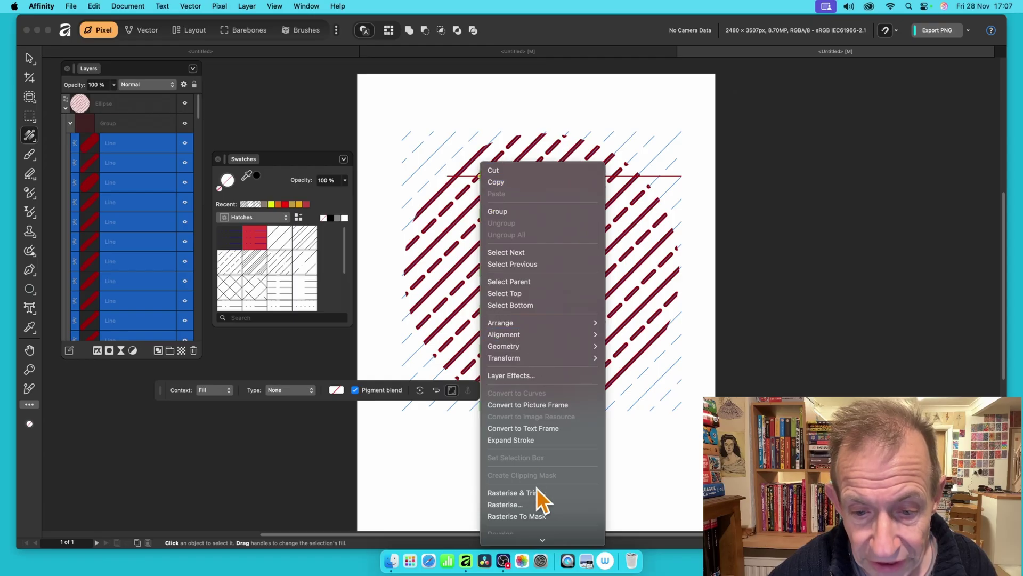
left_click(533, 440)
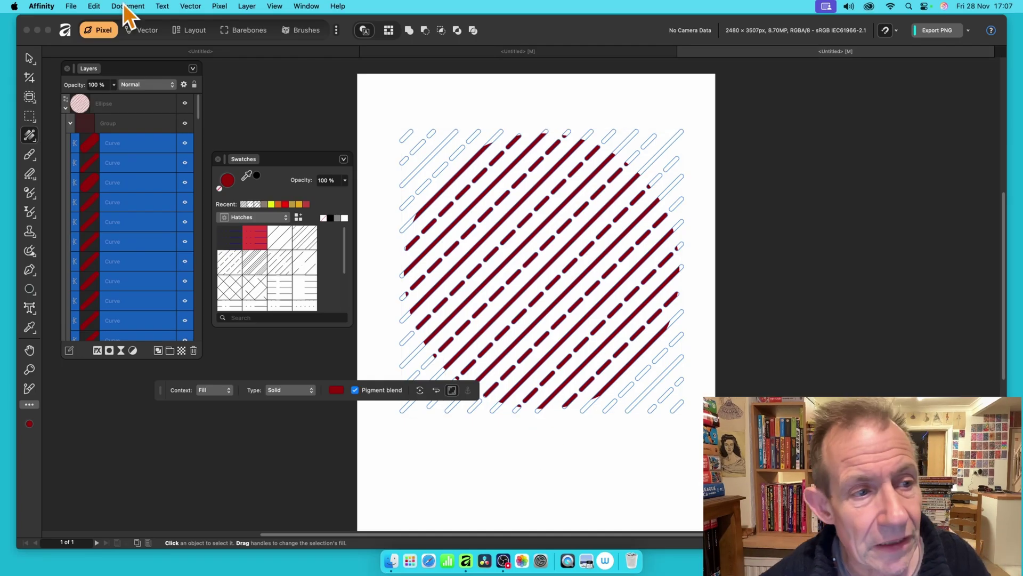
Use the Move Tool to pick individual hatch curves, filling one short upper-left dash yellow and the adjacent long line bright red
left_click(143, 146)
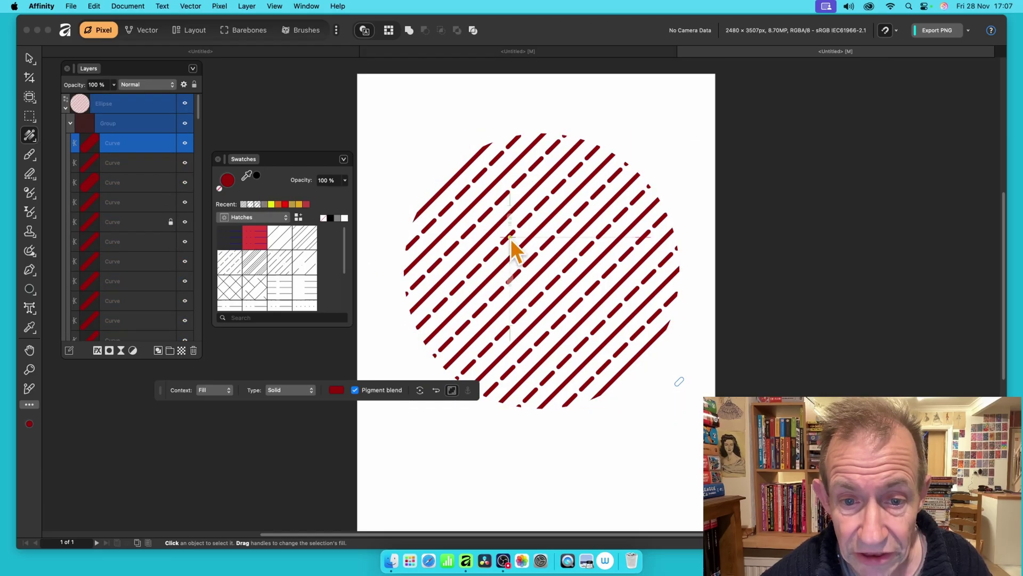
left_click(30, 58)
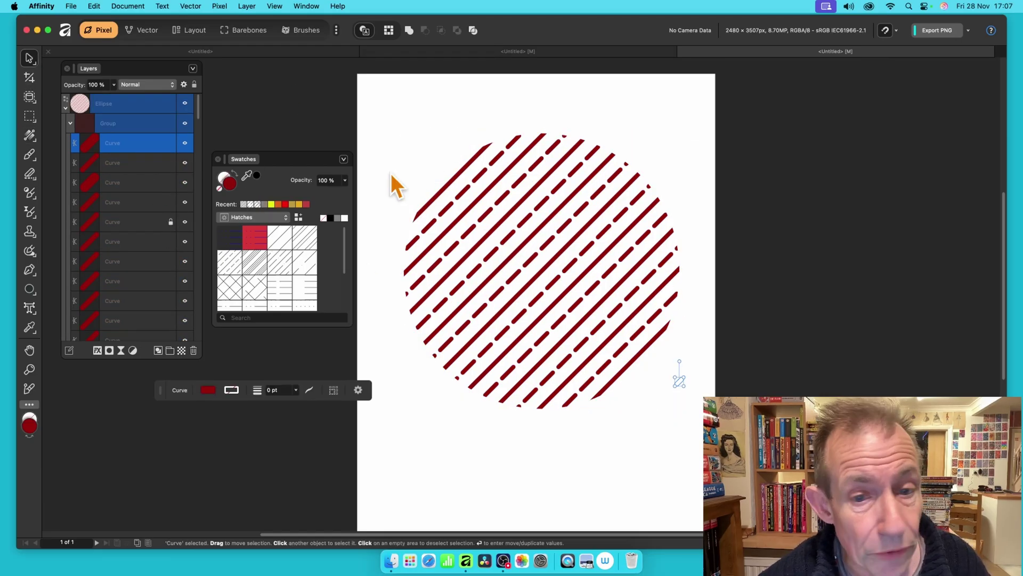
left_click(495, 224)
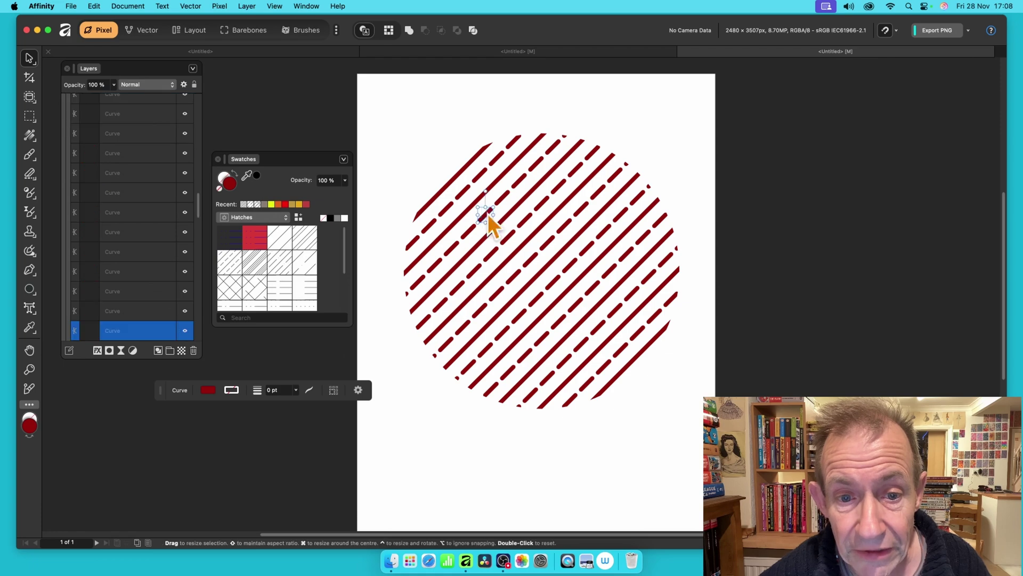
left_click(480, 267)
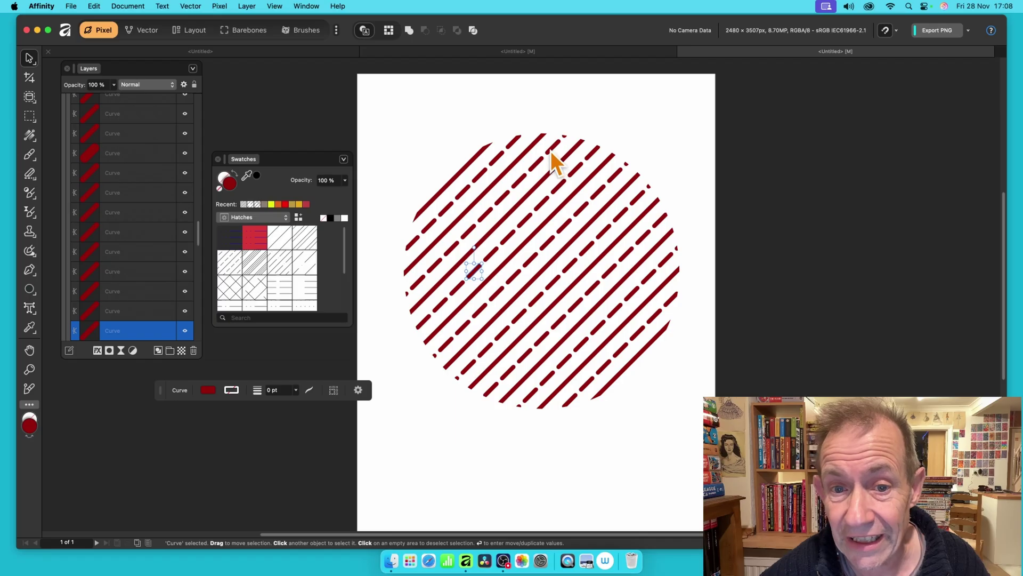
left_click(517, 180)
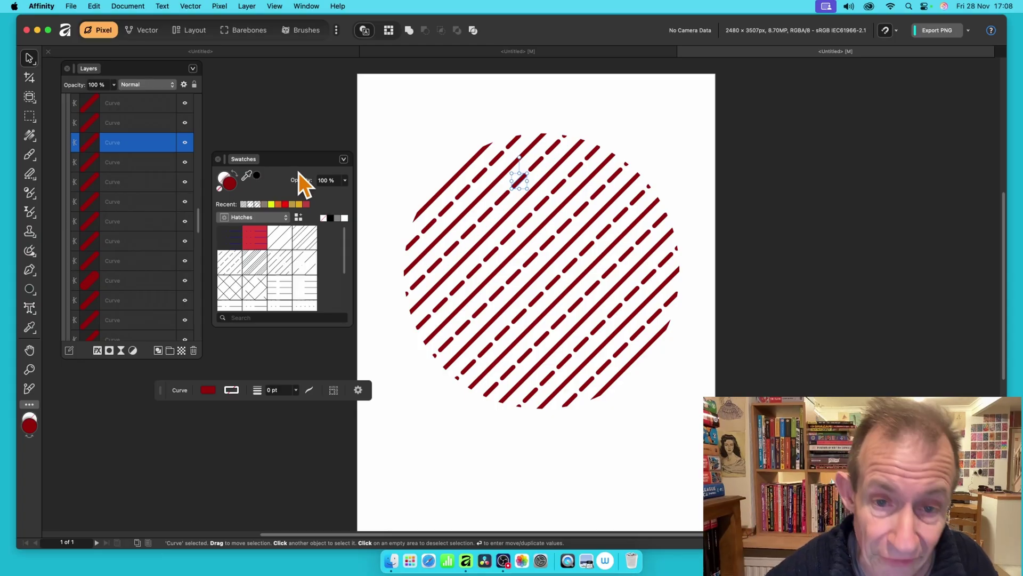
left_click(465, 190)
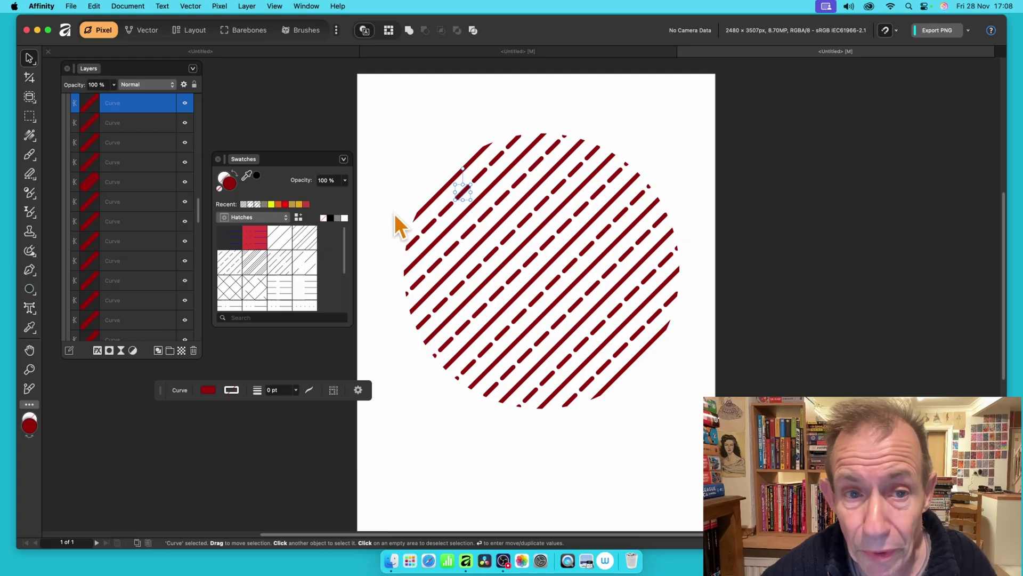
left_click(272, 205)
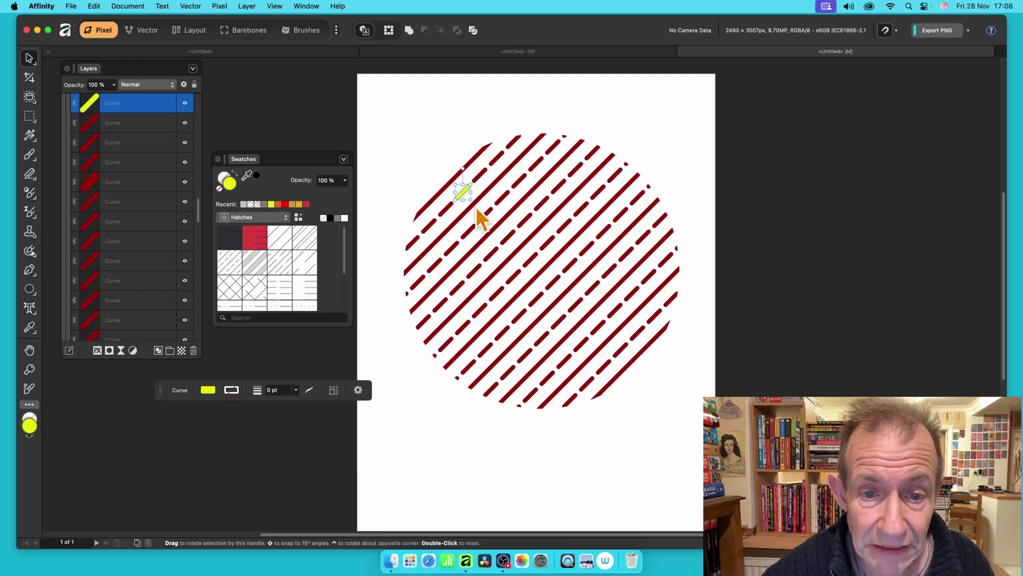
left_click(459, 223)
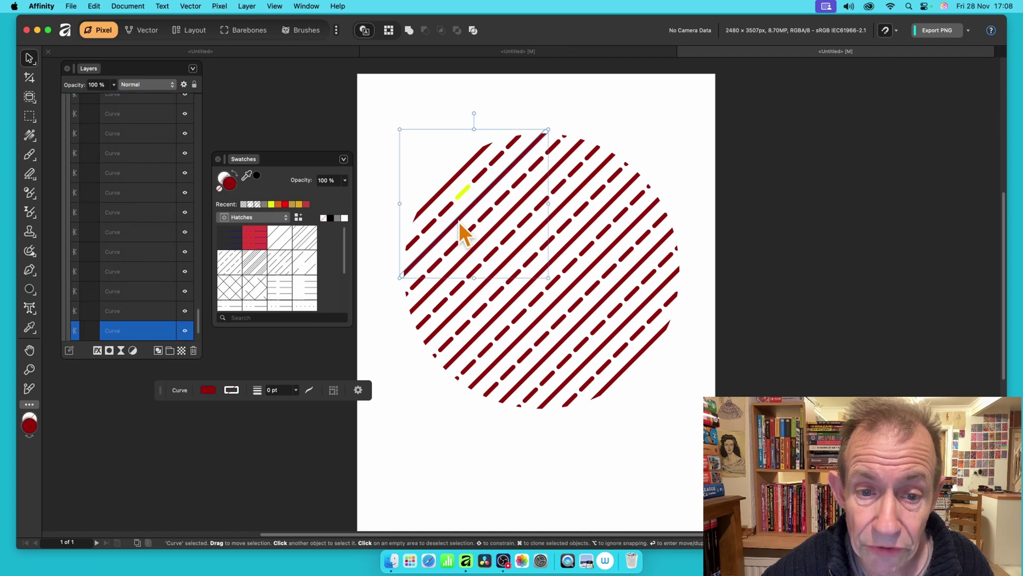
left_click(287, 205)
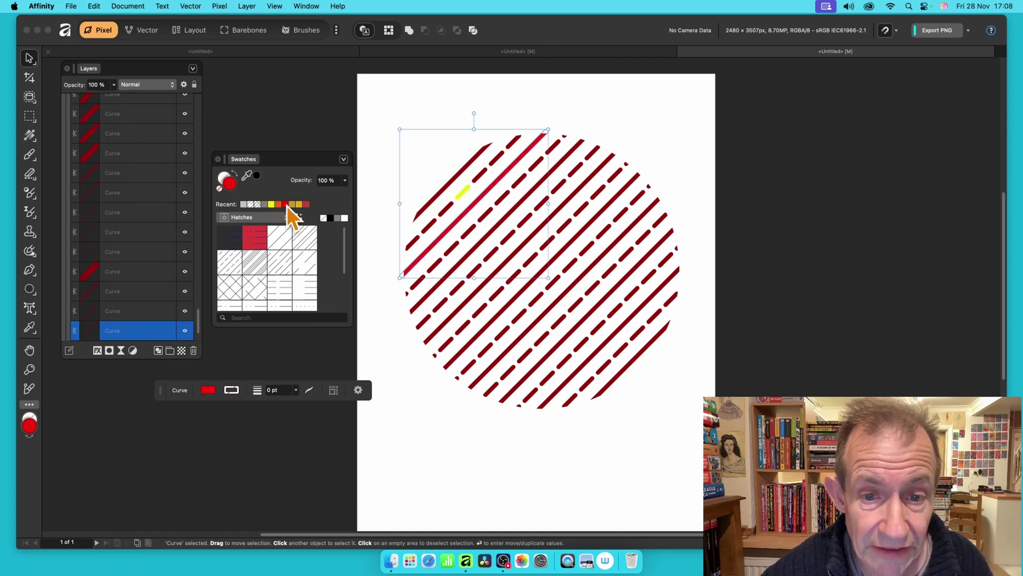
Fill two more short dashes on the circle's left half with two different oranges from the Colours palette
left_click(455, 290)
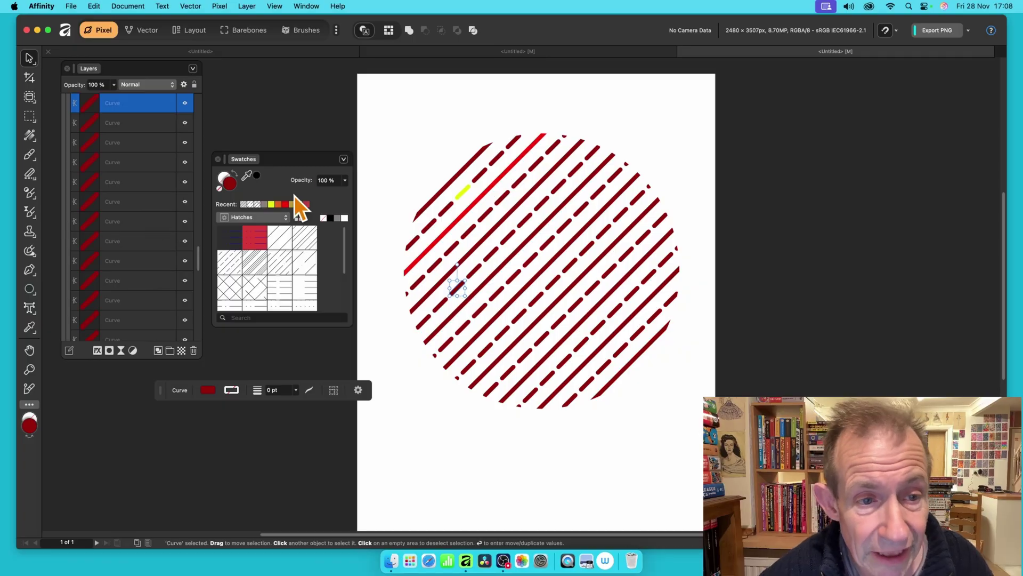
left_click(266, 218)
left_click(261, 185)
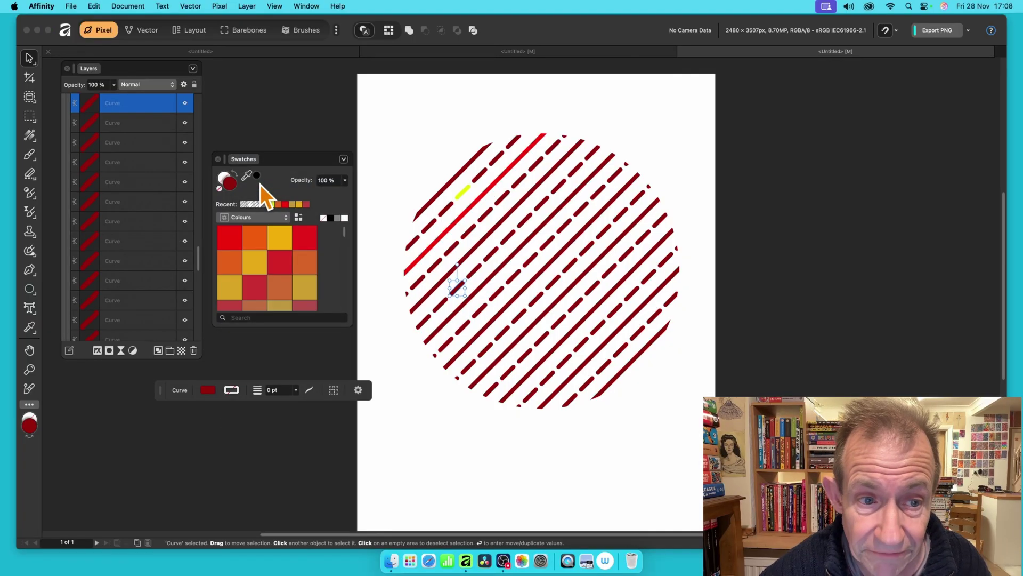
left_click(252, 242)
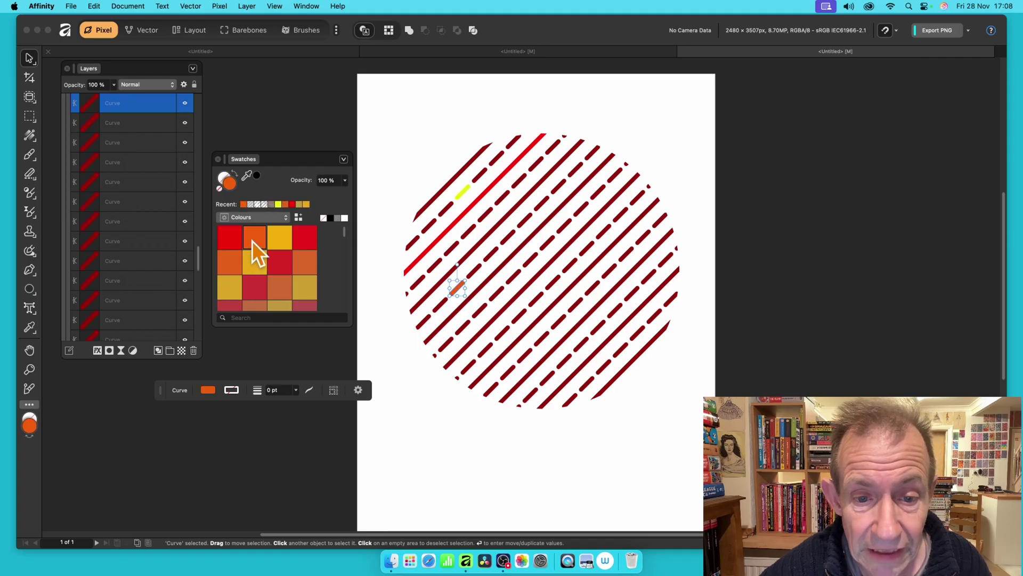
left_click(510, 240)
left_click(296, 265)
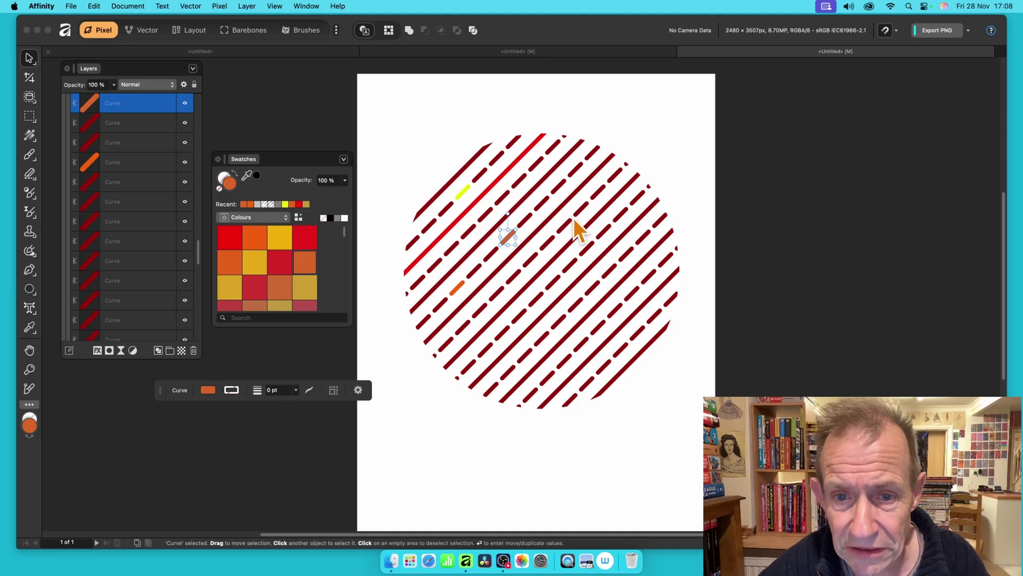
Select a run of eight consecutive curves in the layer stack and fill them all orange
left_click(541, 194)
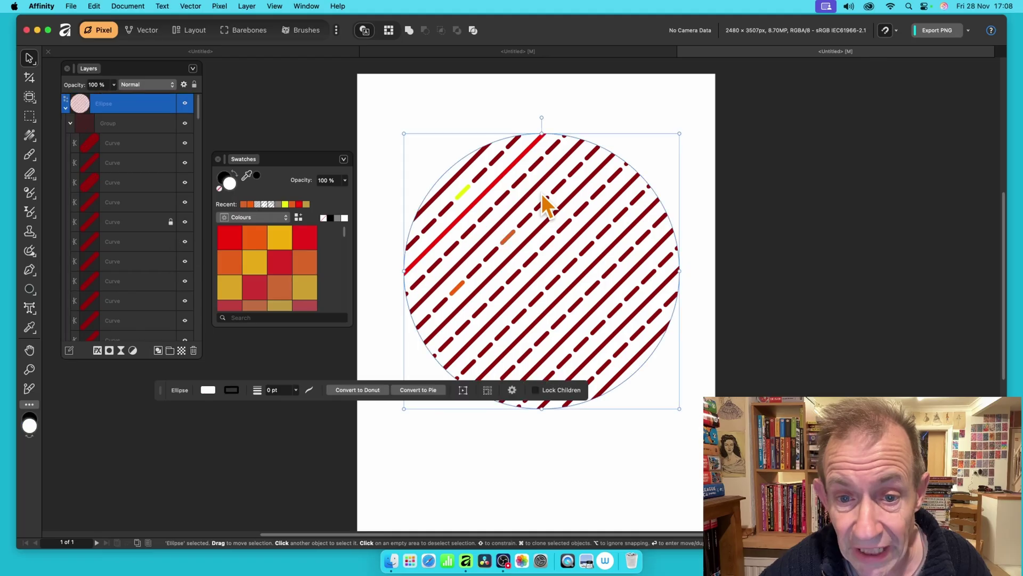
left_click(117, 223)
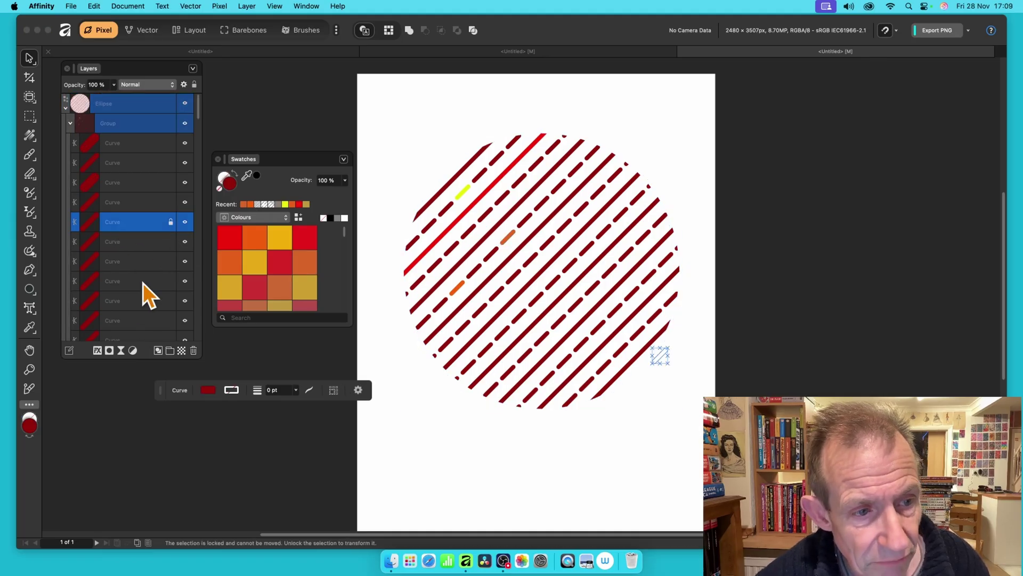
scroll(142, 284, "down", 3)
left_click(170, 132)
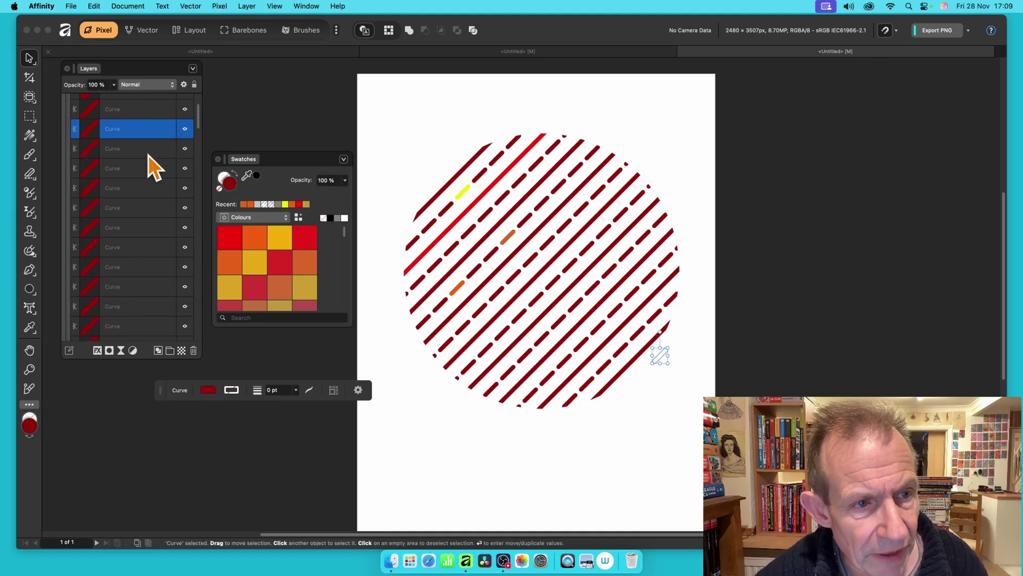
left_click(138, 266, "shift")
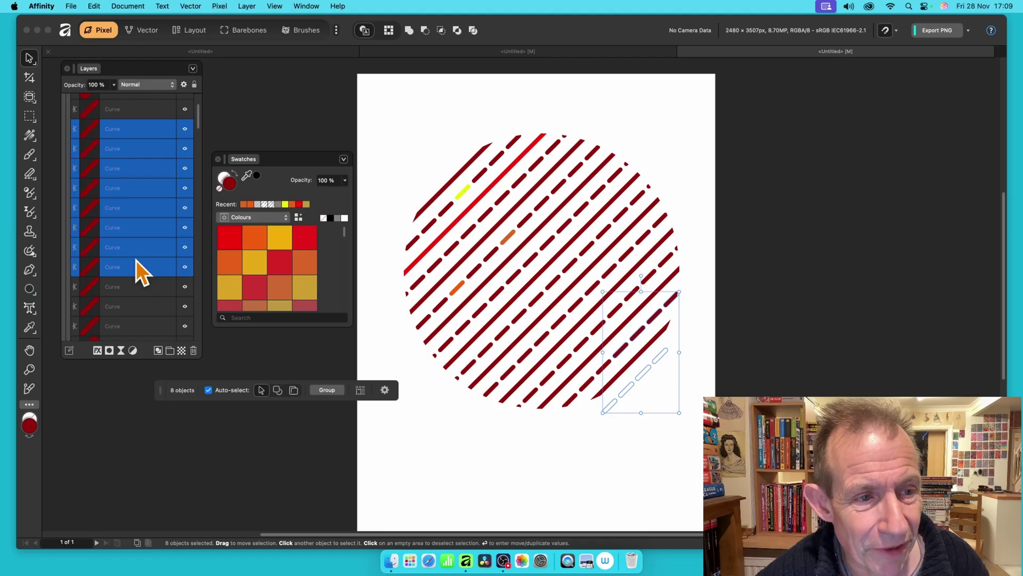
left_click(254, 242)
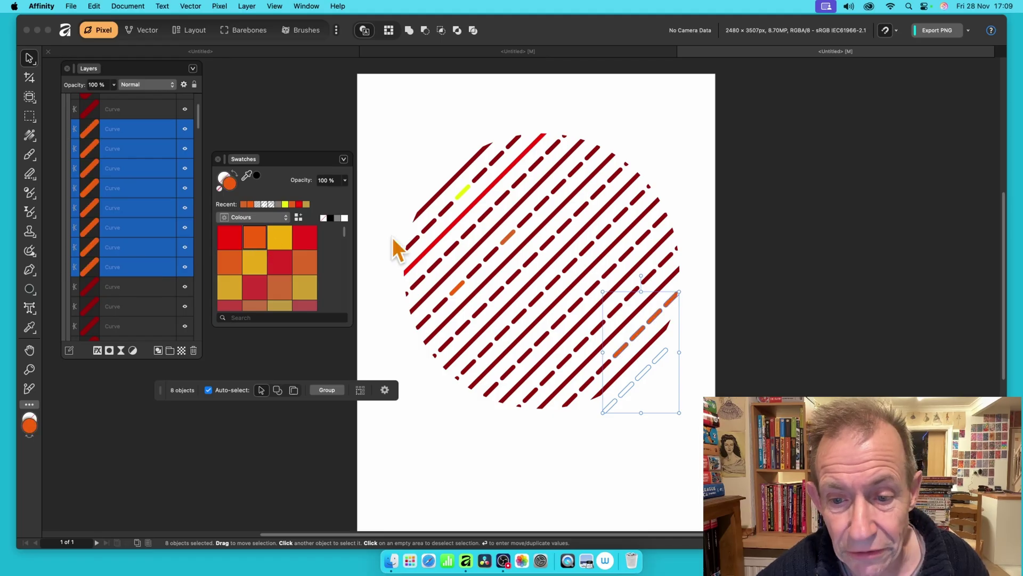
Select another eight consecutive curves further down the layer stack and fill them green (H:106 S:60 L:50)
scroll(172, 246, "down", 5)
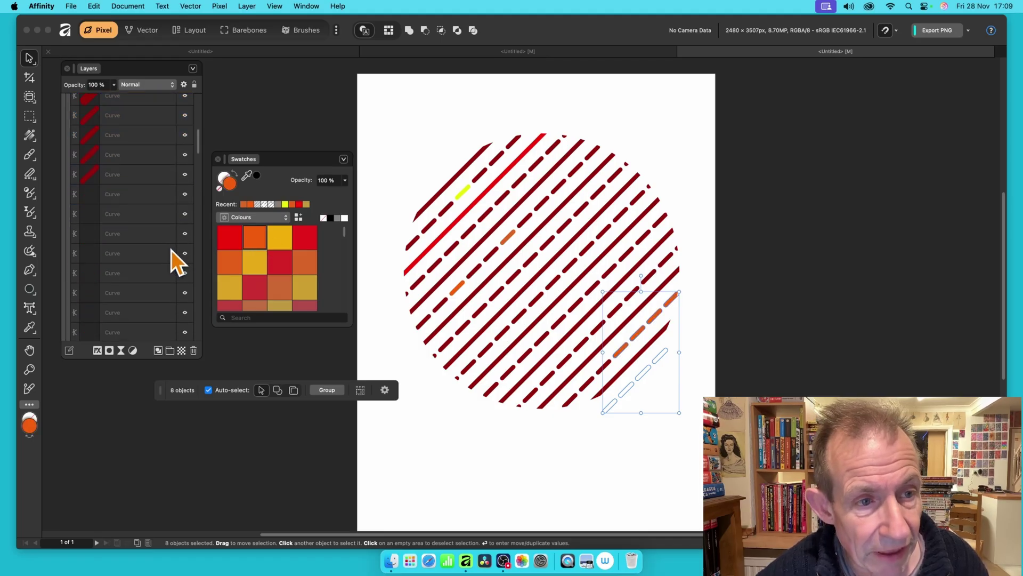
left_click(147, 181)
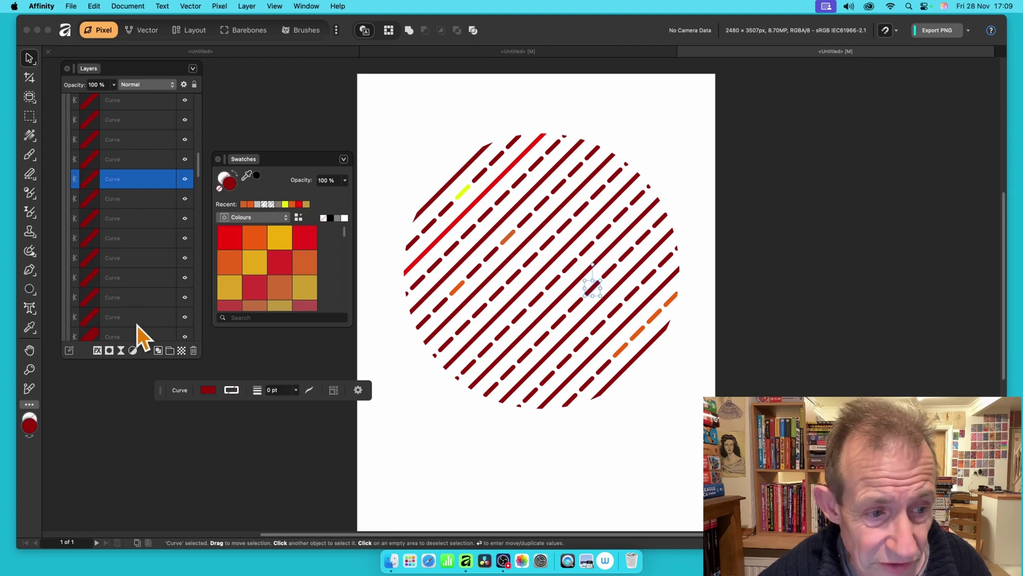
left_click(120, 317, "shift")
scroll(301, 282, "down", 3)
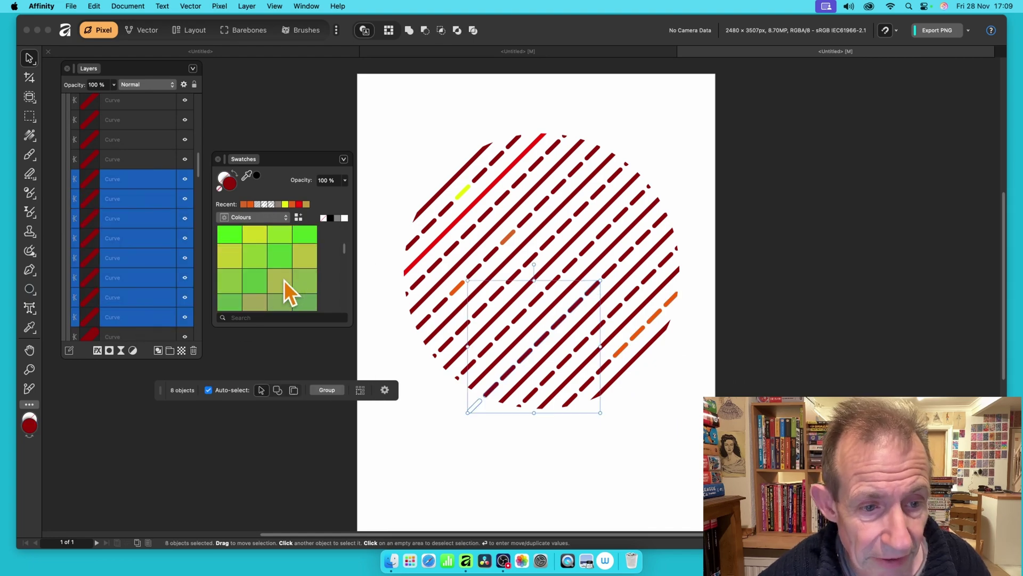
left_click(272, 257)
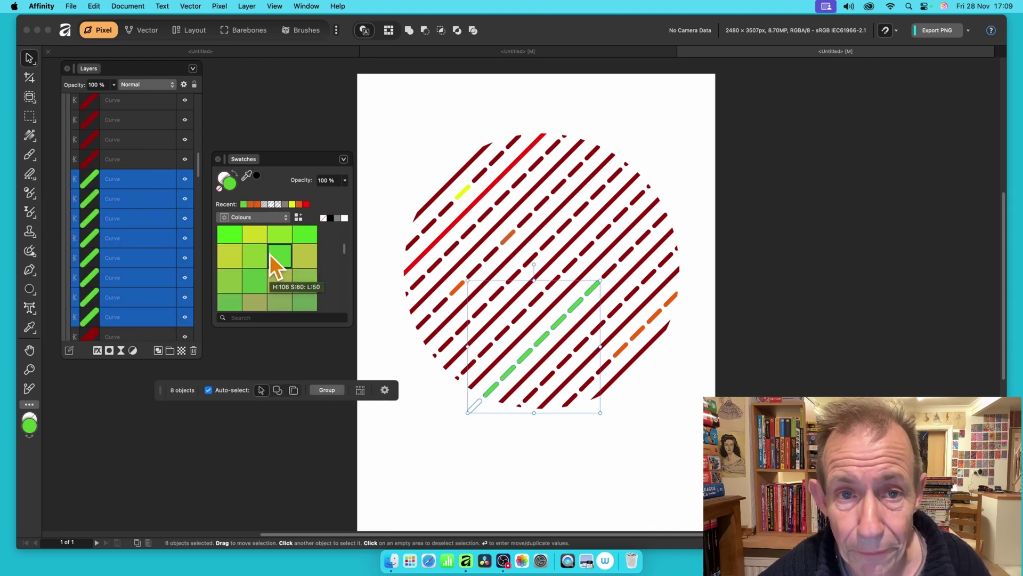
Set up the Vector Flood Fill Tool in the Vector workspace with a crimson swatch, try it on the hatch, and undo the ellipse fill
key("super+1")
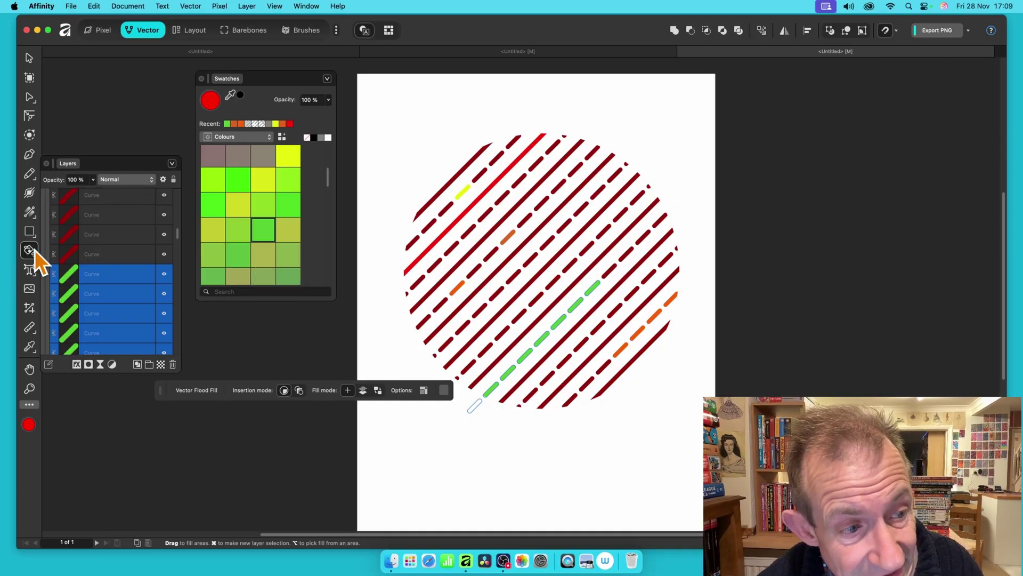
left_click_drag(33, 250, 76, 263)
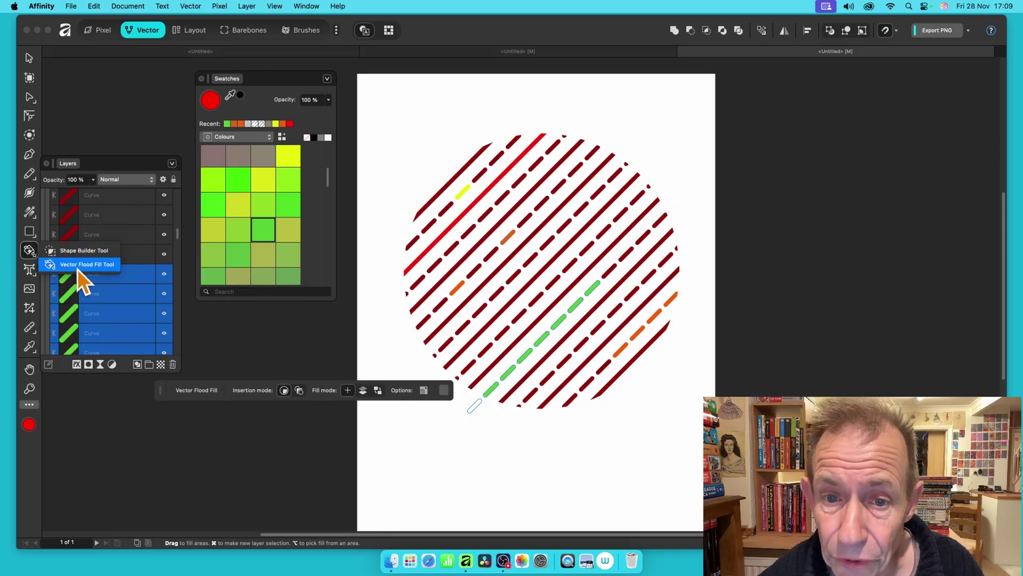
left_click(78, 270)
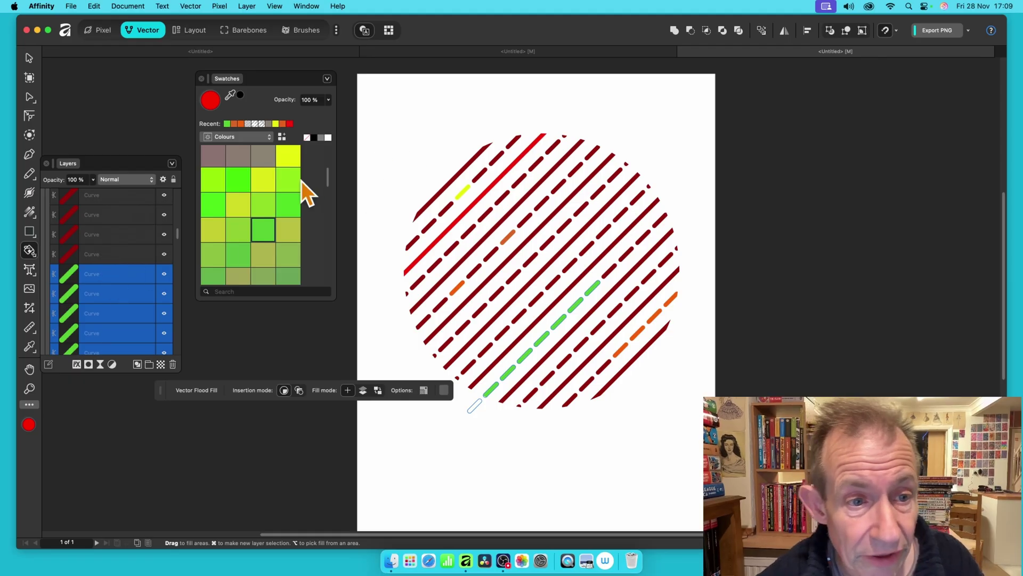
scroll(268, 193, "up", 5)
left_click(245, 165)
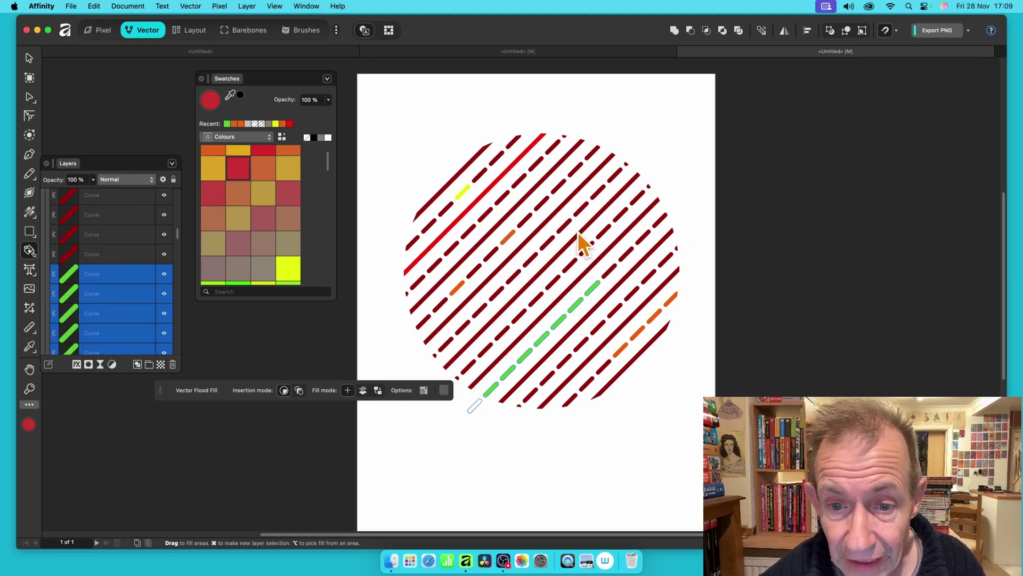
left_click(564, 224)
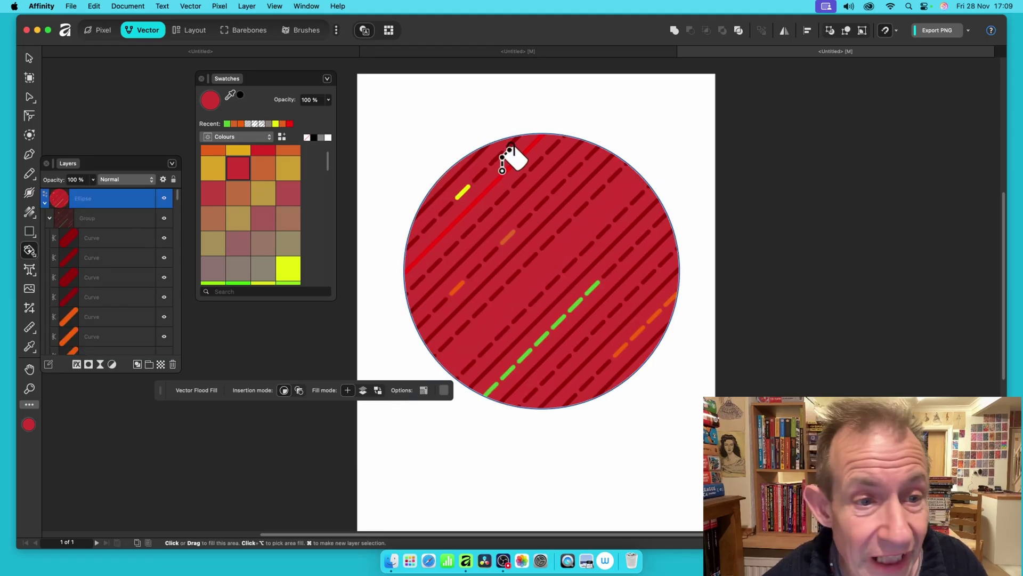
key("super+z")
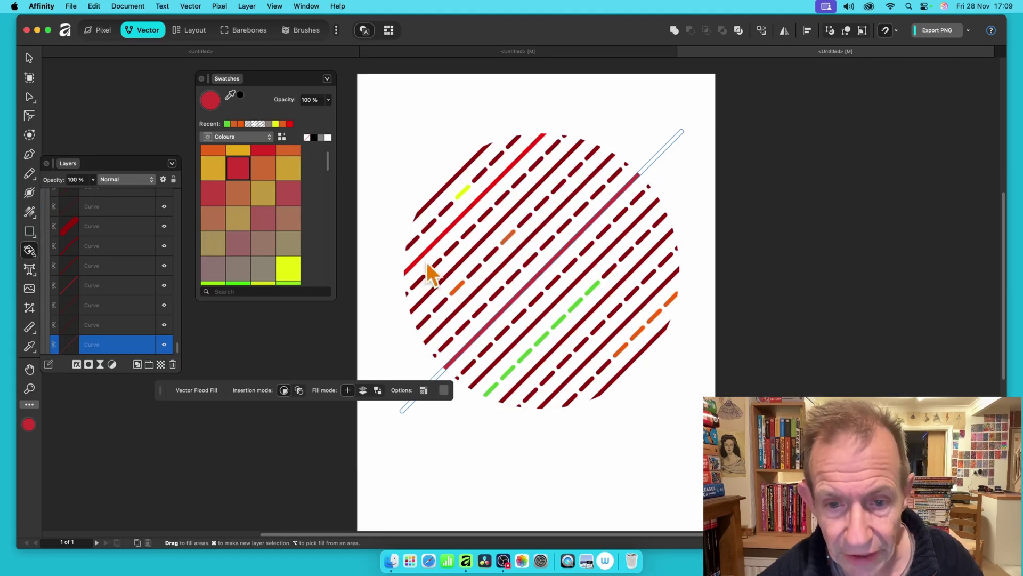
Flood fill two long hatch lines and three short dashes across the circle's middle with crimson
left_click(558, 277)
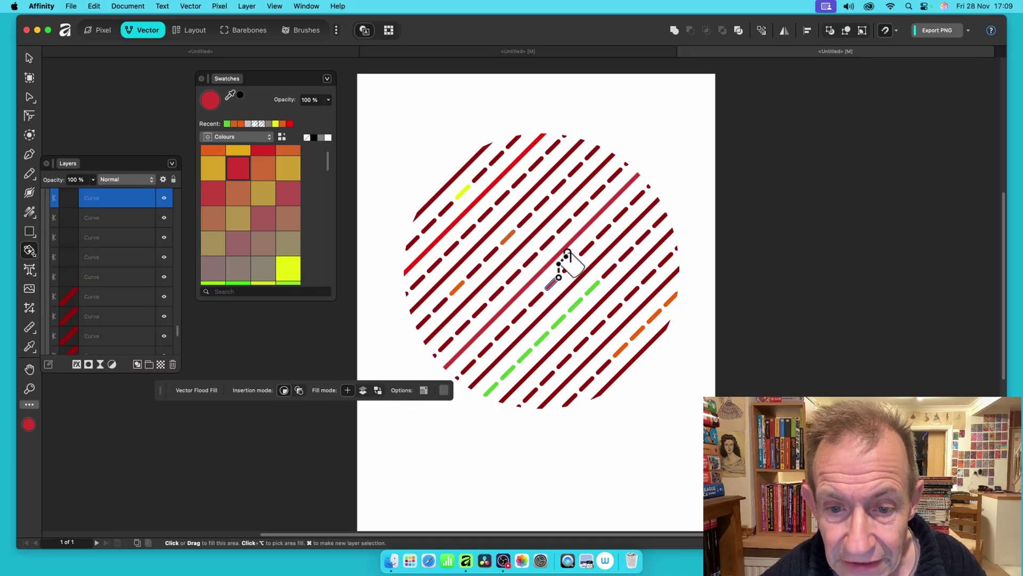
left_click(590, 248)
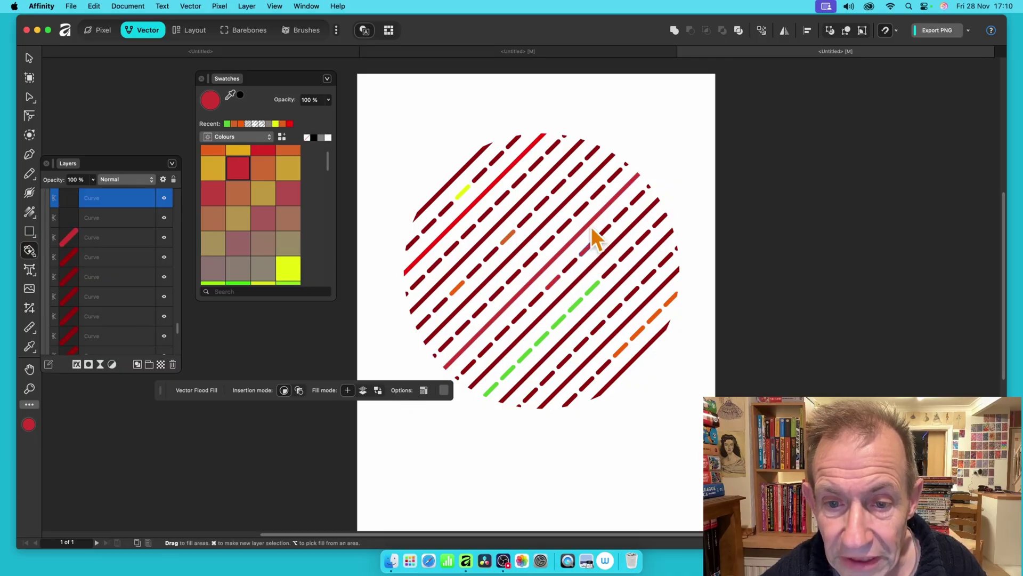
left_click(549, 176)
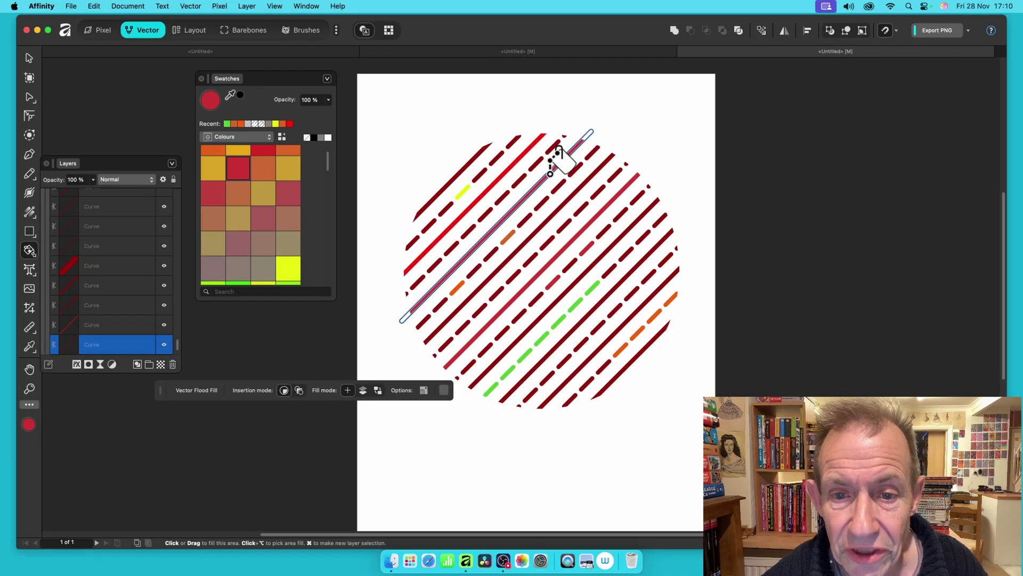
left_click(610, 227)
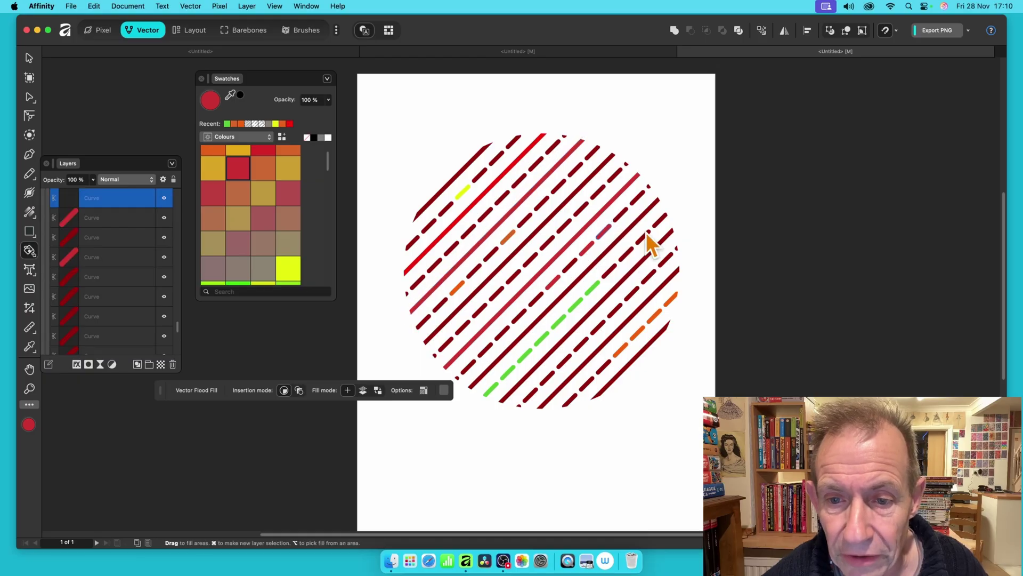
Flood fill another long hatch line with crimson and a short dash with bright yellow, undoing the stray yellow fill of the ellipse
left_click(633, 228)
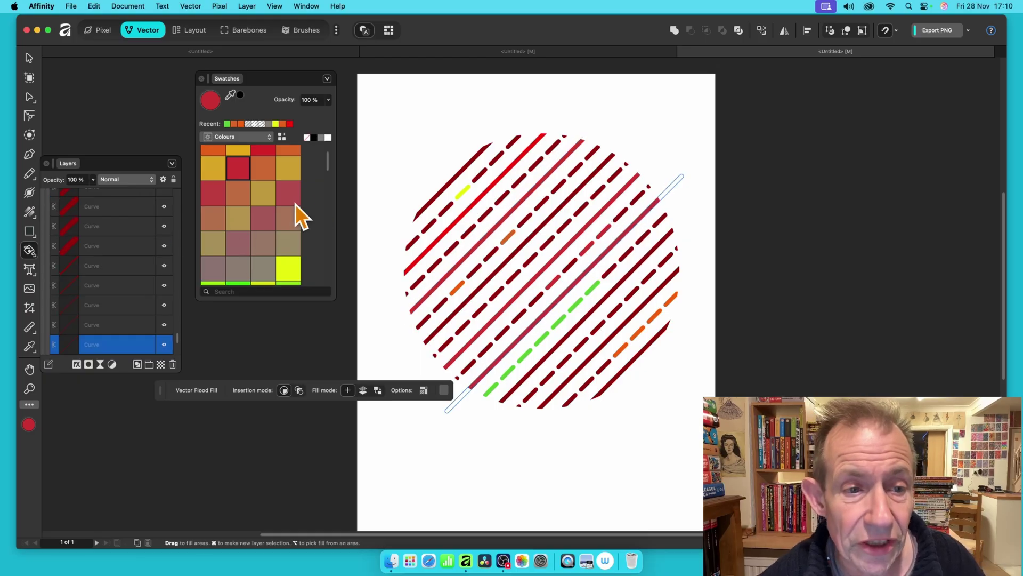
left_click(288, 269)
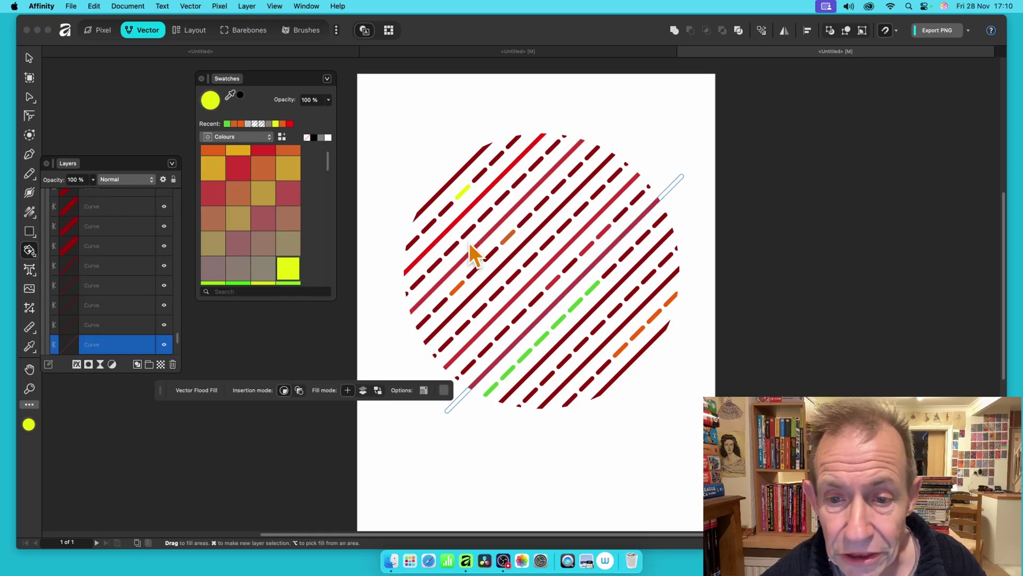
left_click(605, 230)
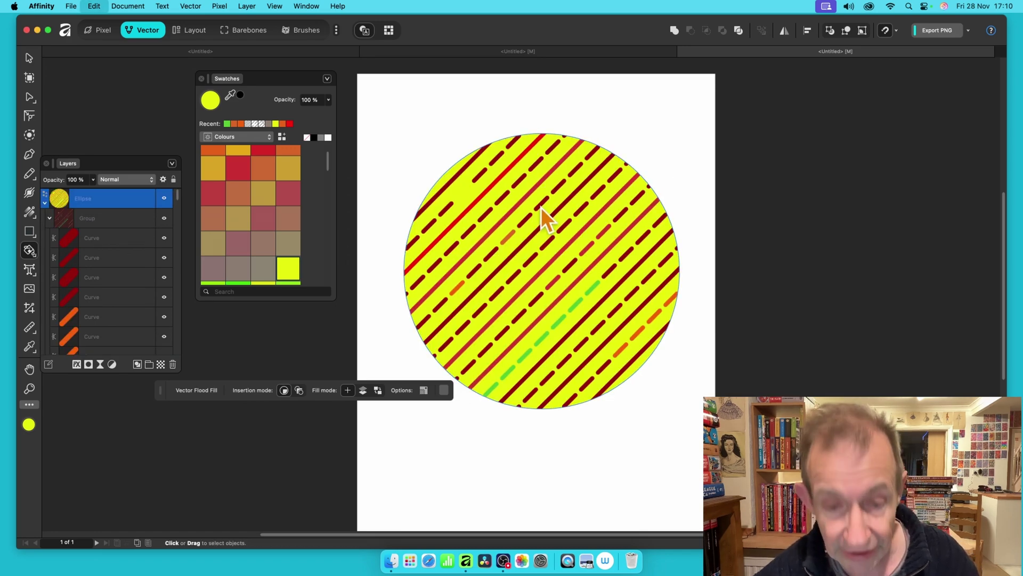
key("super+z")
left_click(488, 257)
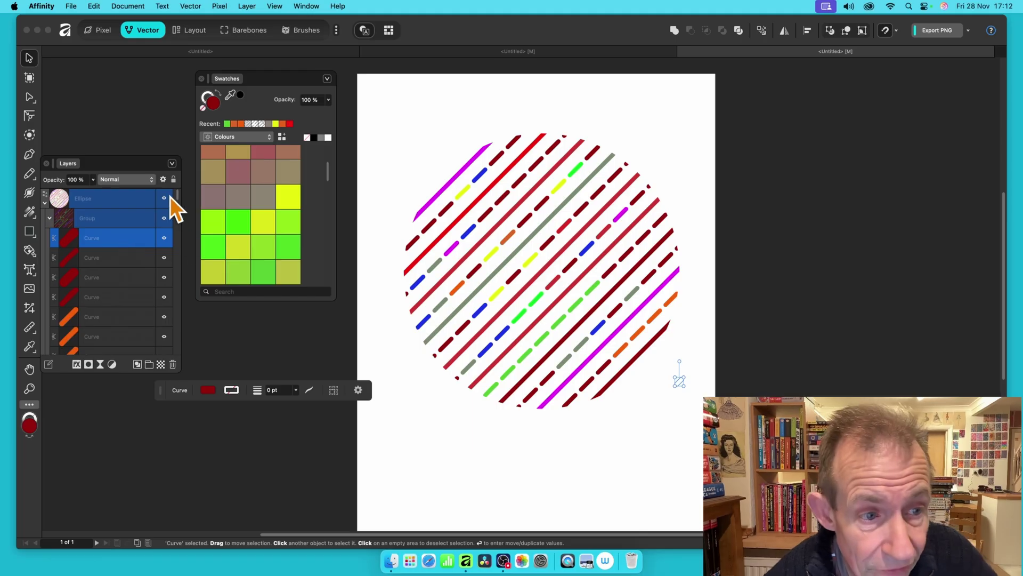
Select all the hatch curves in the circle's group and apply a Bevel / Emboss layer effect of type Emboss with a 23 px radius
left_click_drag(177, 197, 176, 356)
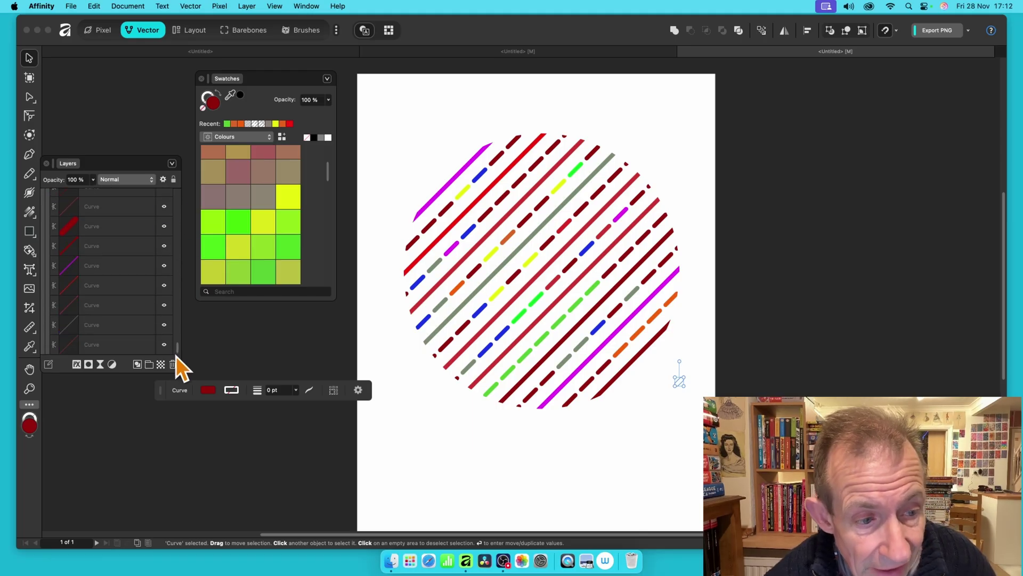
left_click(117, 347, "shift")
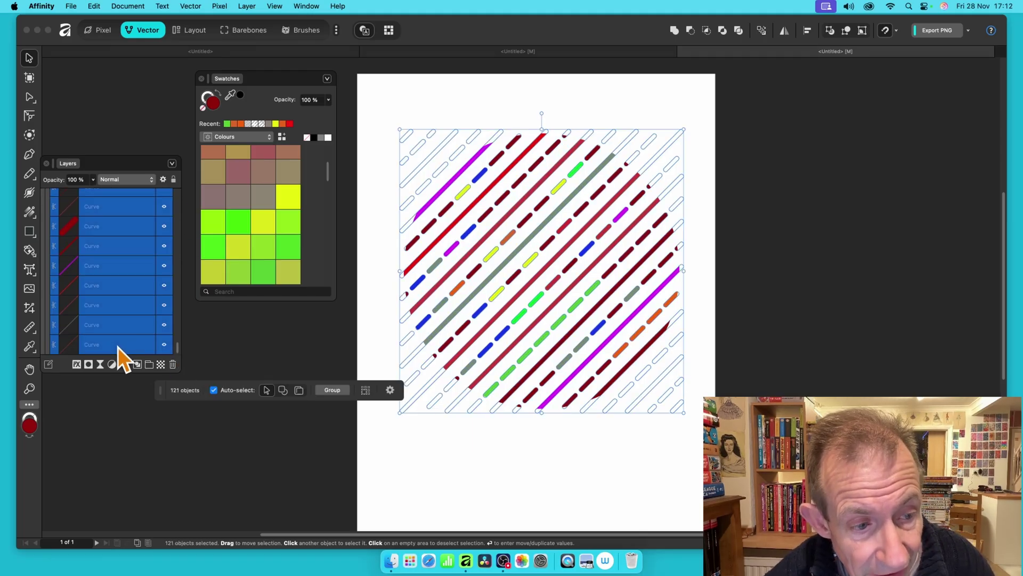
left_click(76, 363)
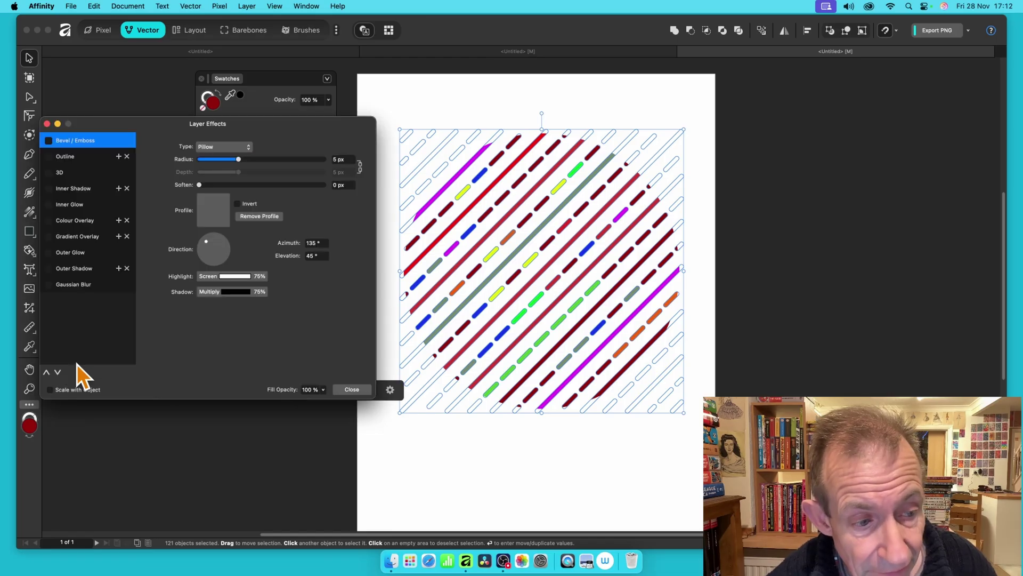
left_click(48, 141)
left_click_drag(254, 165, 272, 161)
left_click(230, 148)
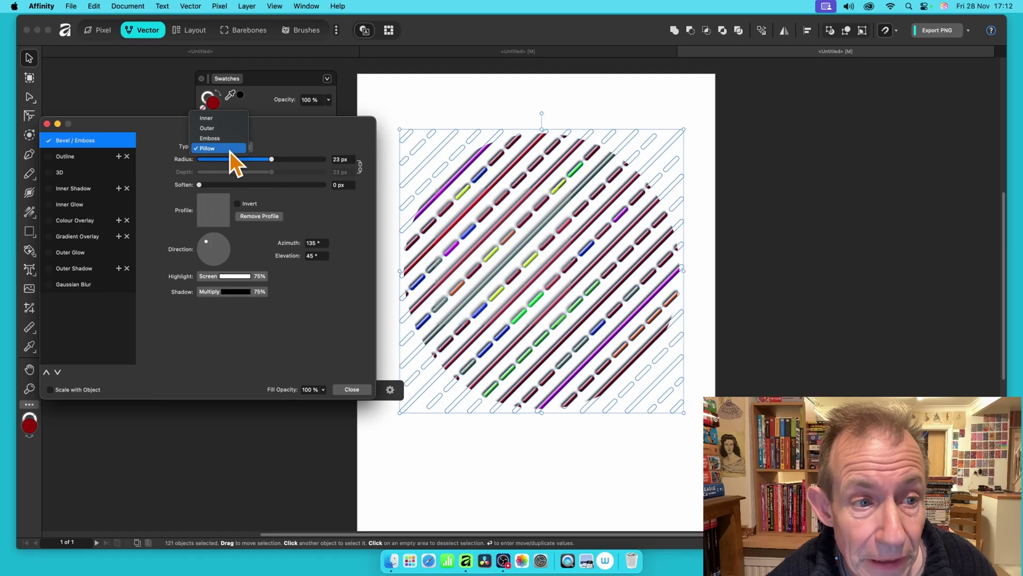
left_click(228, 139)
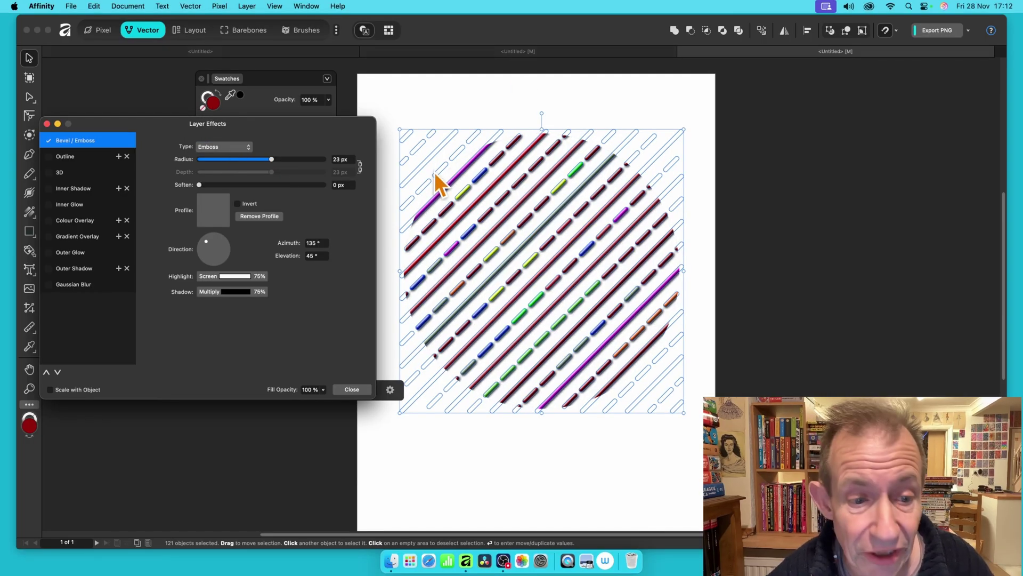
left_click(351, 389)
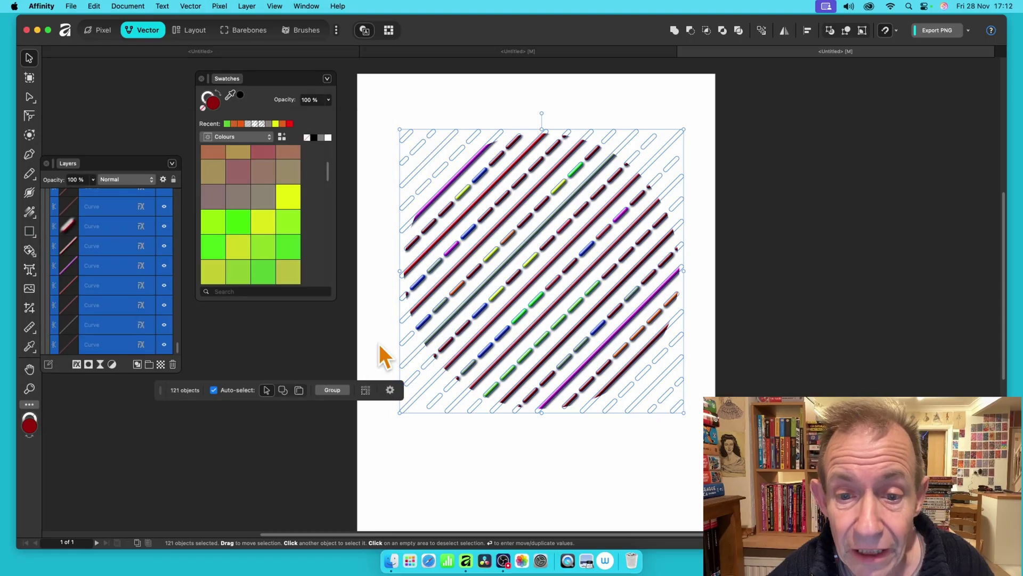
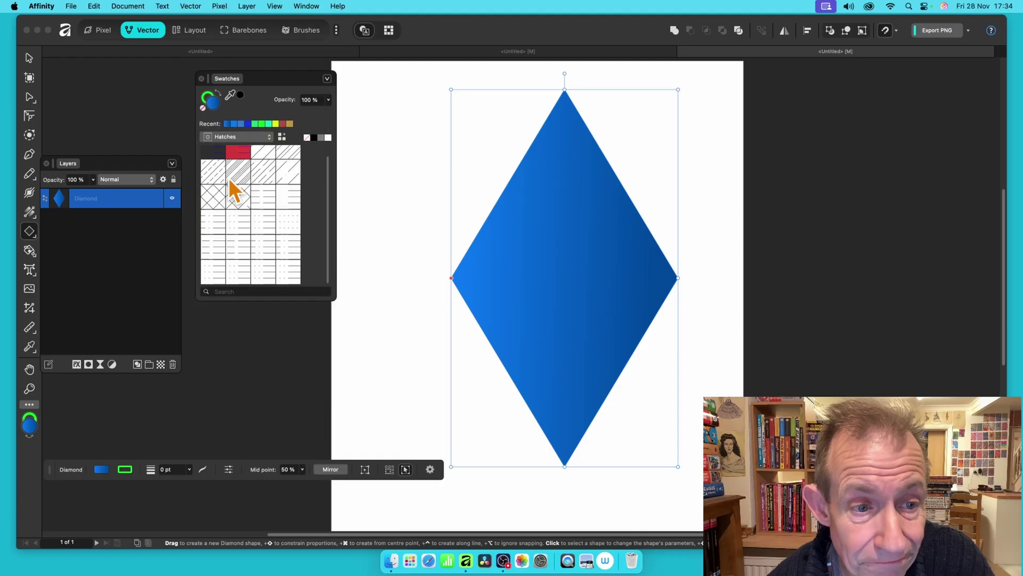
Fill the diamond with a dashed horizontal-line hatch from the Hatches swatches, trying three different patterns
left_click(231, 223)
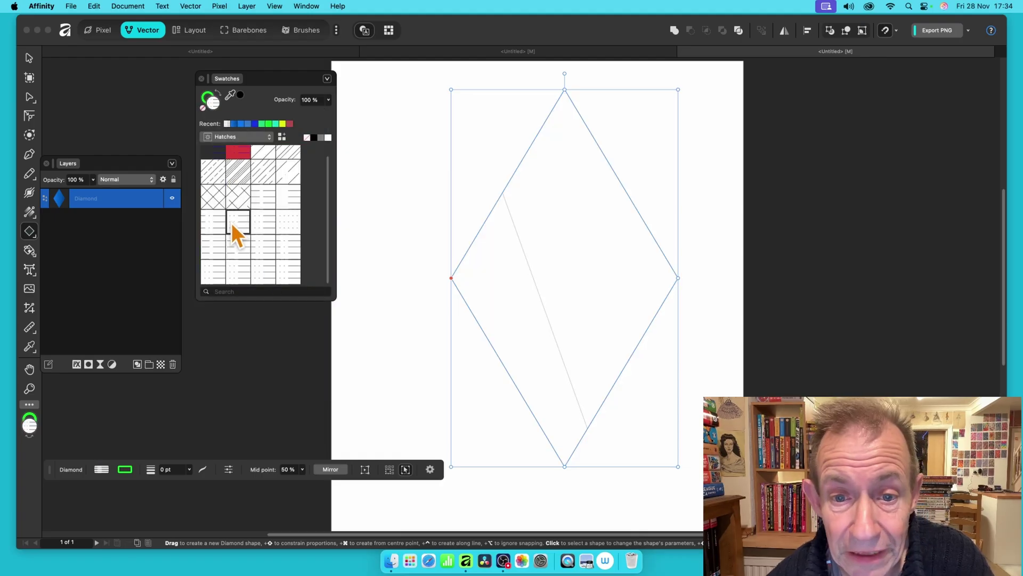
left_click(256, 220)
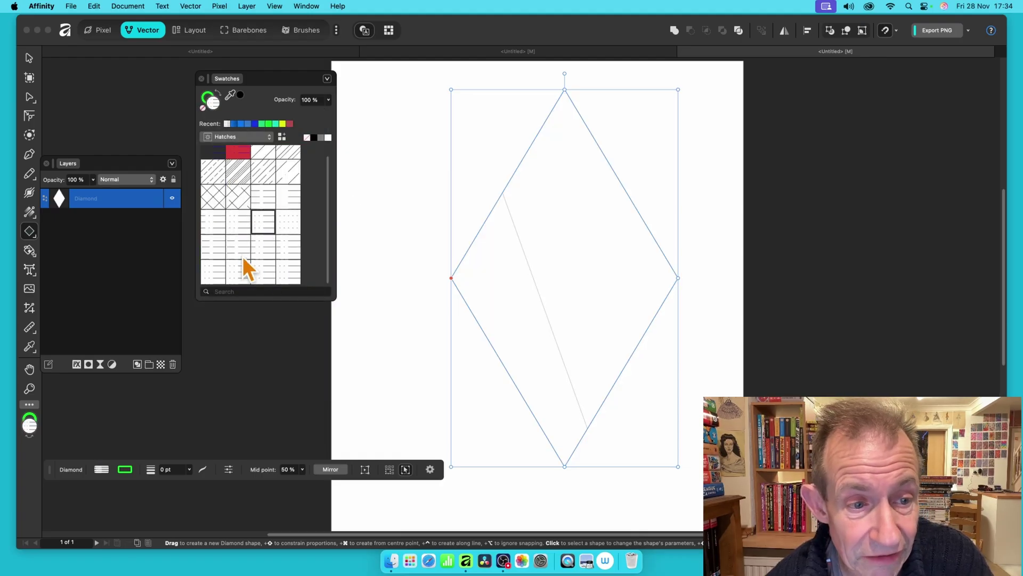
left_click(242, 255)
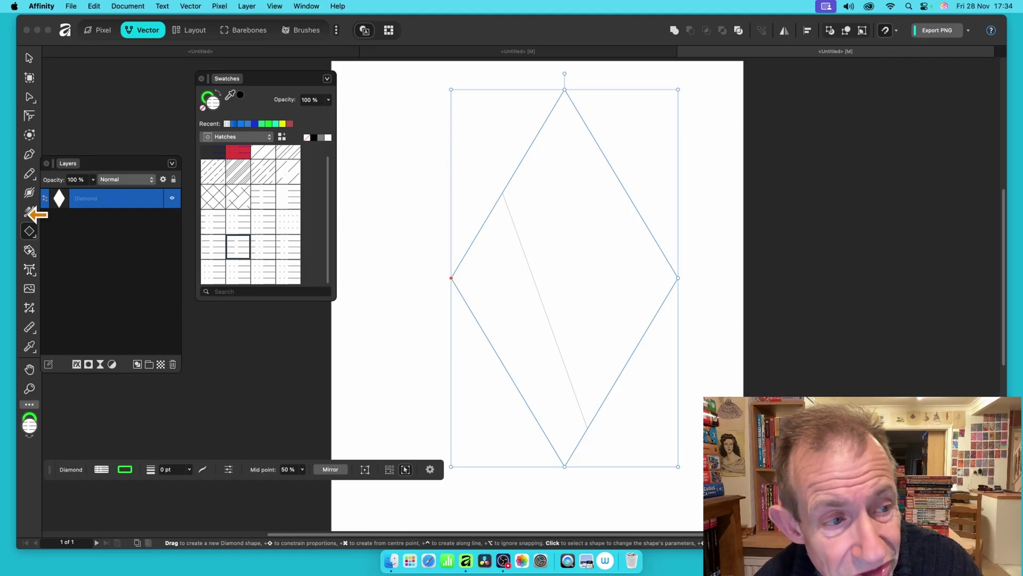
Set the diamond's hatch fill to an 18 pt line weight and a scale of 121 %
left_click(30, 213)
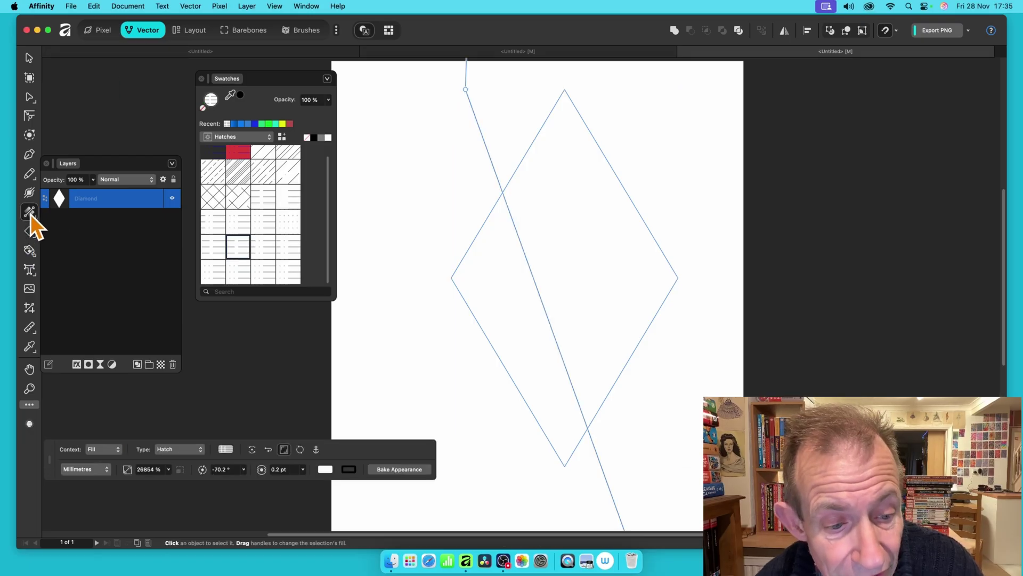
left_click(302, 469)
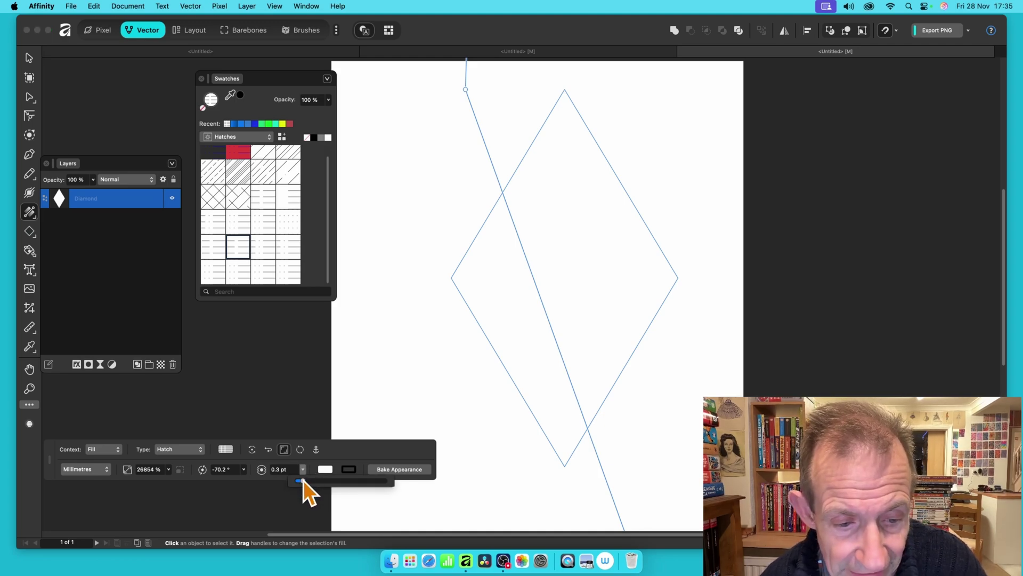
left_click_drag(310, 481, 345, 485)
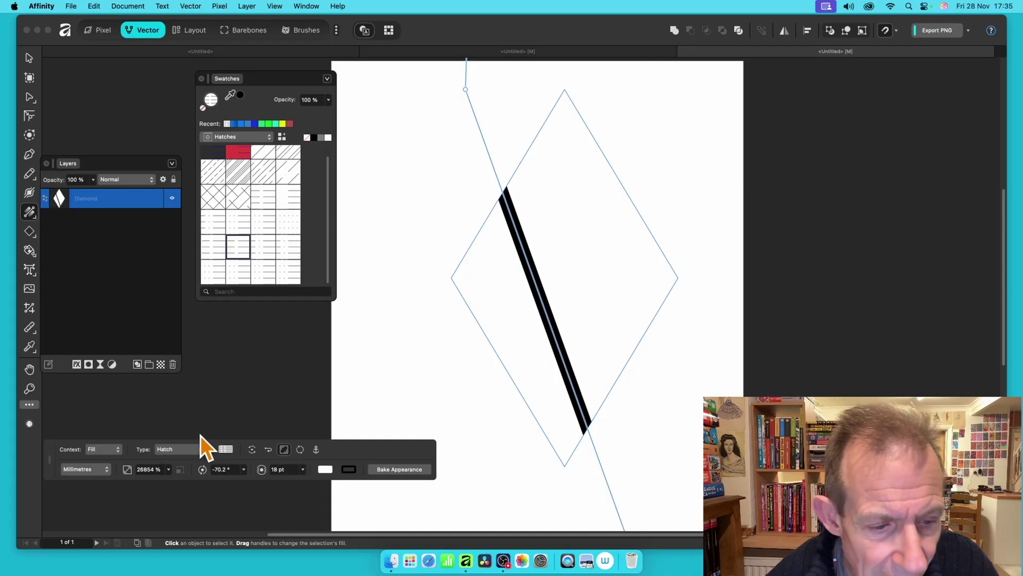
left_click(169, 469)
left_click_drag(168, 486, 90, 479)
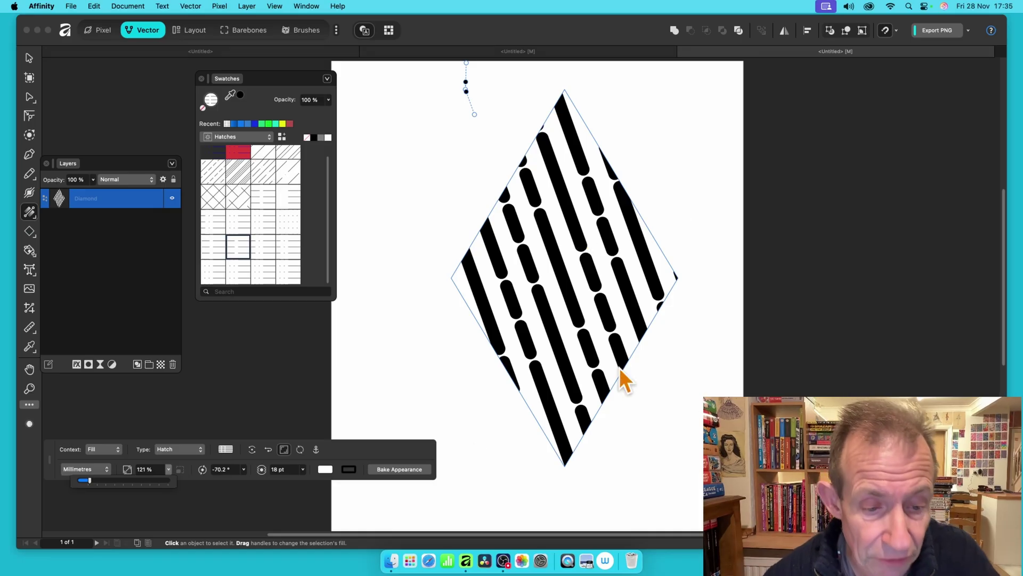
Remove the white background colour from the diamond's hatch and bake its appearance into vector lines
left_click_drag(349, 449, 349, 389)
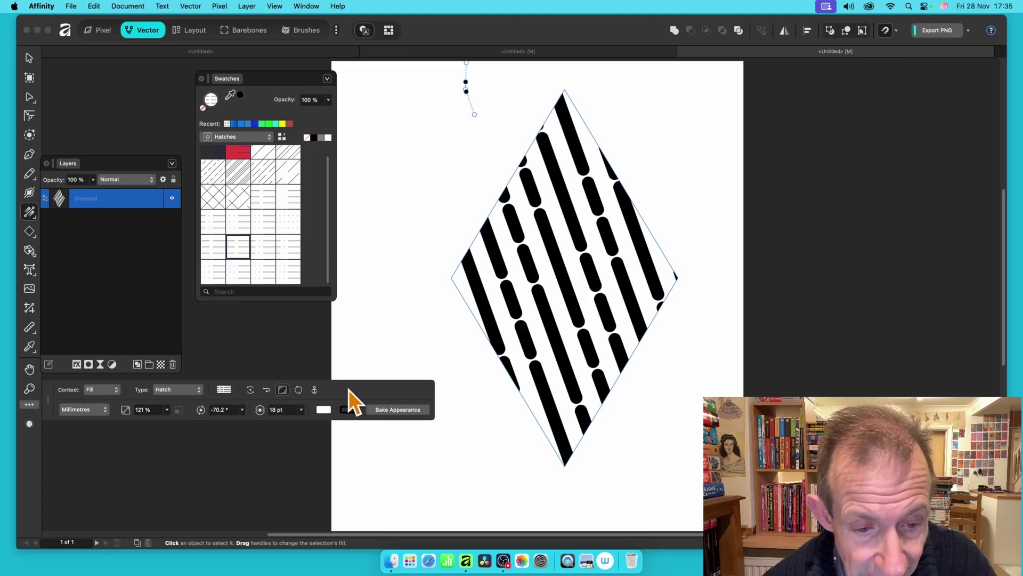
left_click(324, 409)
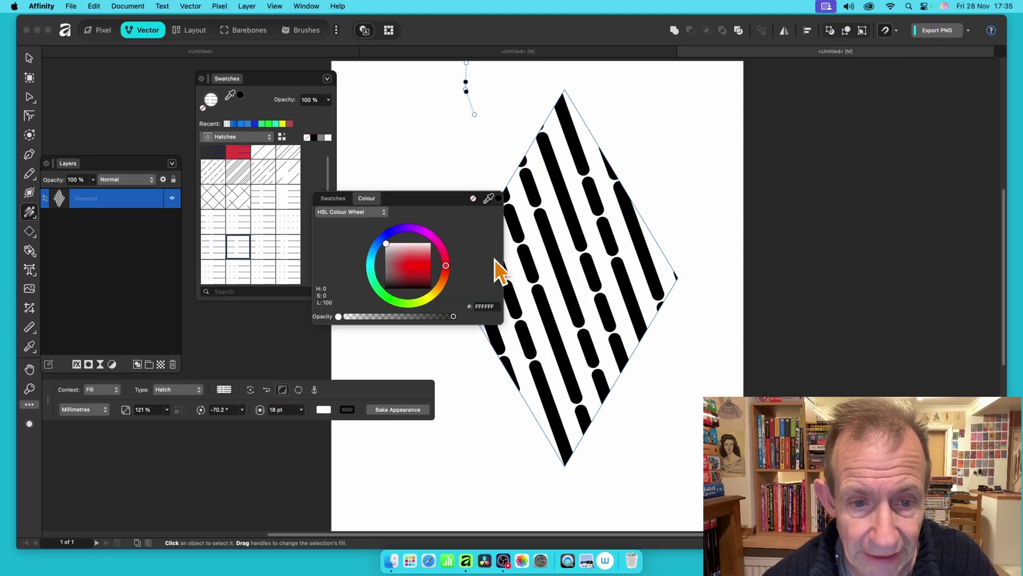
left_click(472, 200)
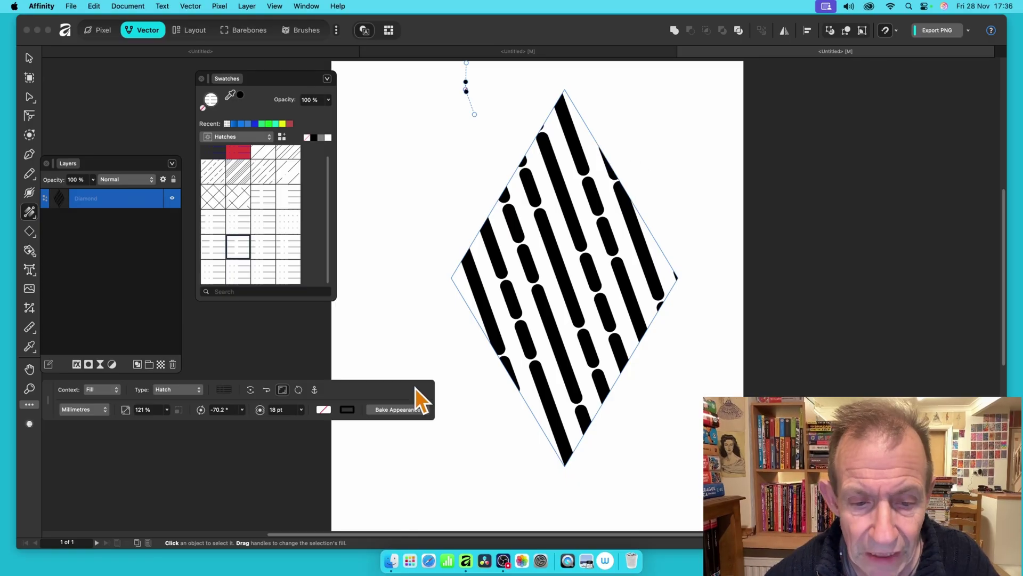
left_click(412, 411)
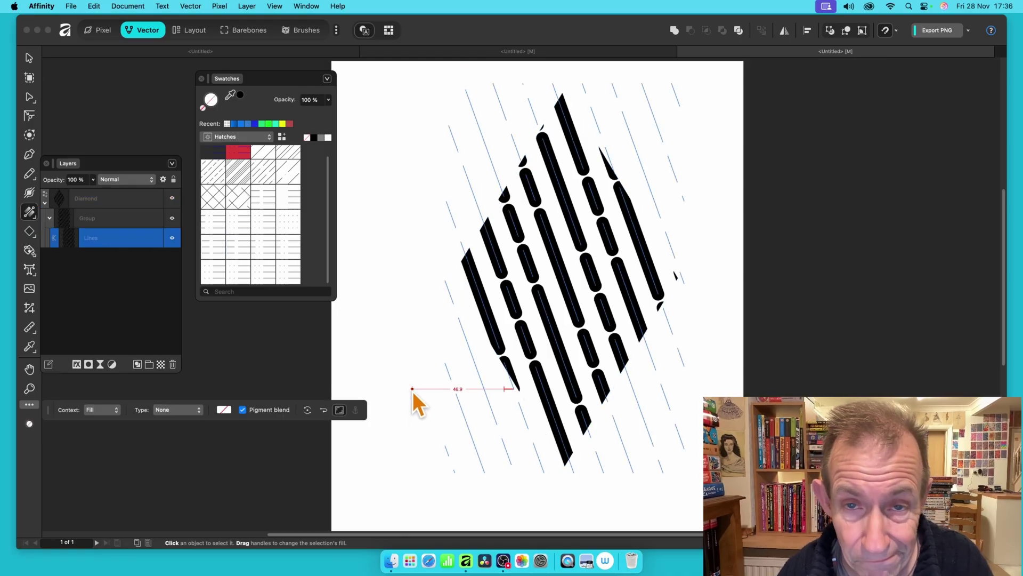
Separate the baked hatch into individual line objects and expand all their strokes into filled curves
left_click(190, 6)
left_click(197, 185)
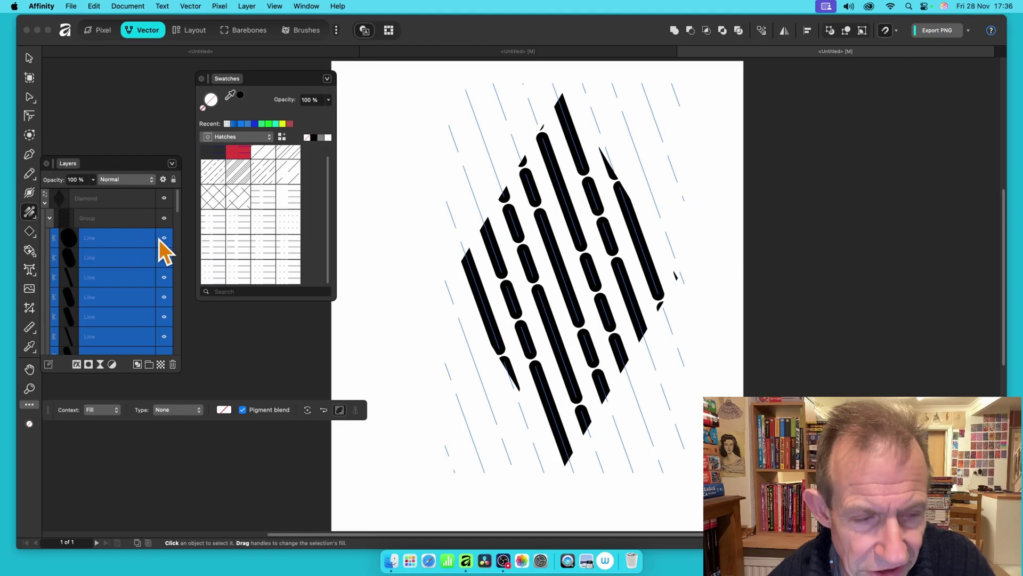
right_click(562, 191)
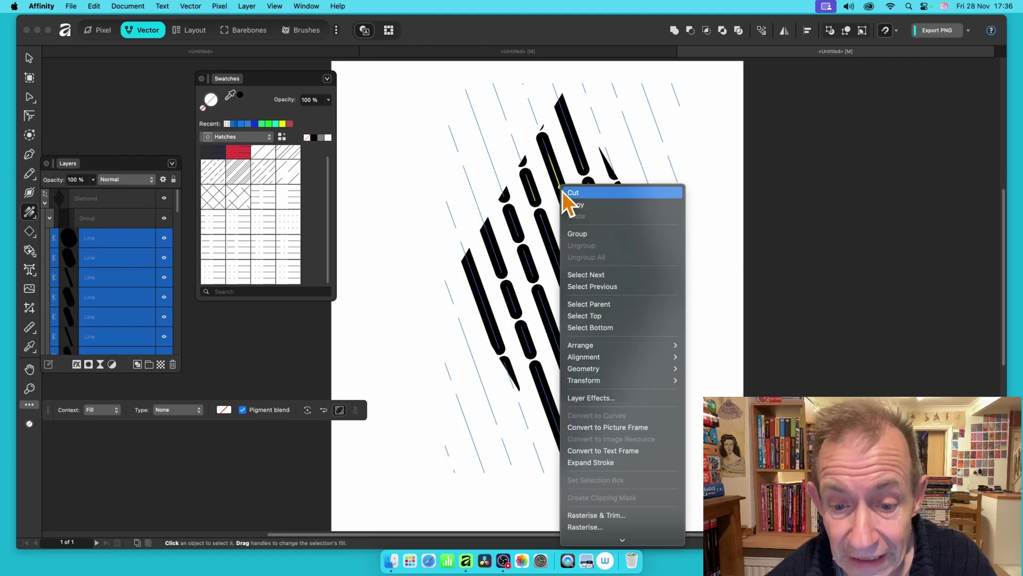
left_click(596, 468)
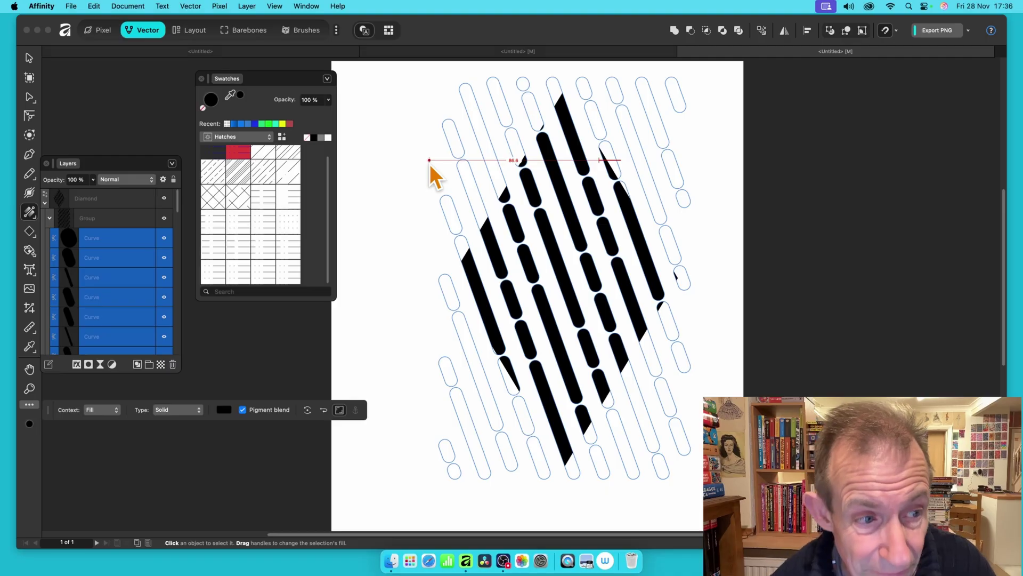
Select the whole hatched diamond, undo the stray gradient fill on it, and move the diamond slightly left on the page
left_click(97, 197)
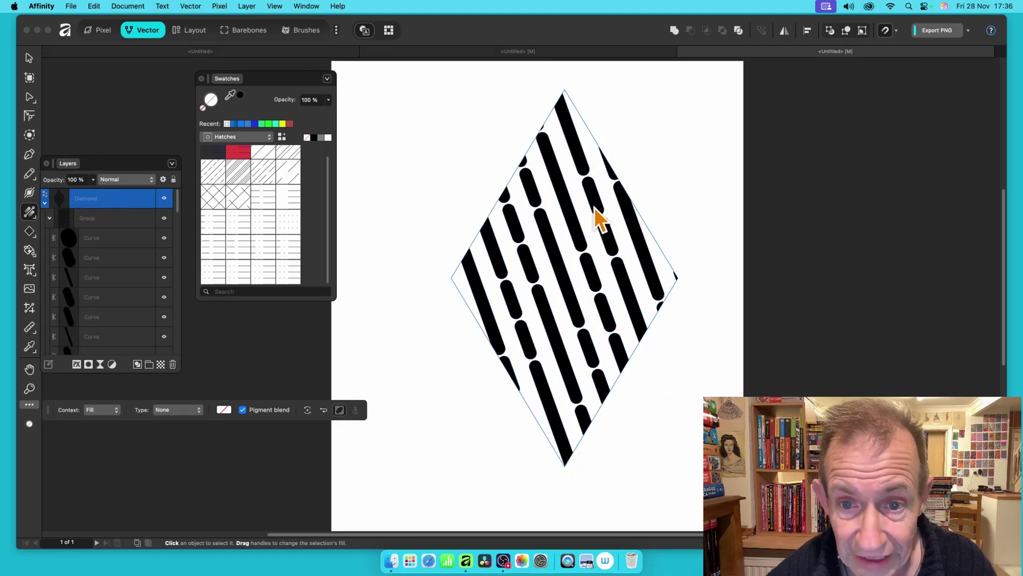
left_click_drag(577, 160, 482, 105)
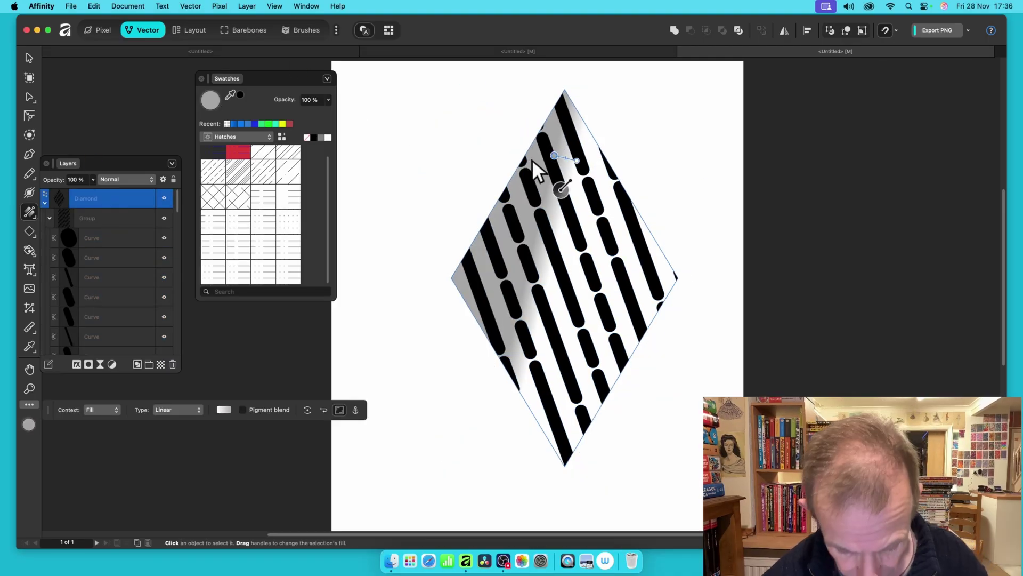
key("Delete")
left_click(29, 57)
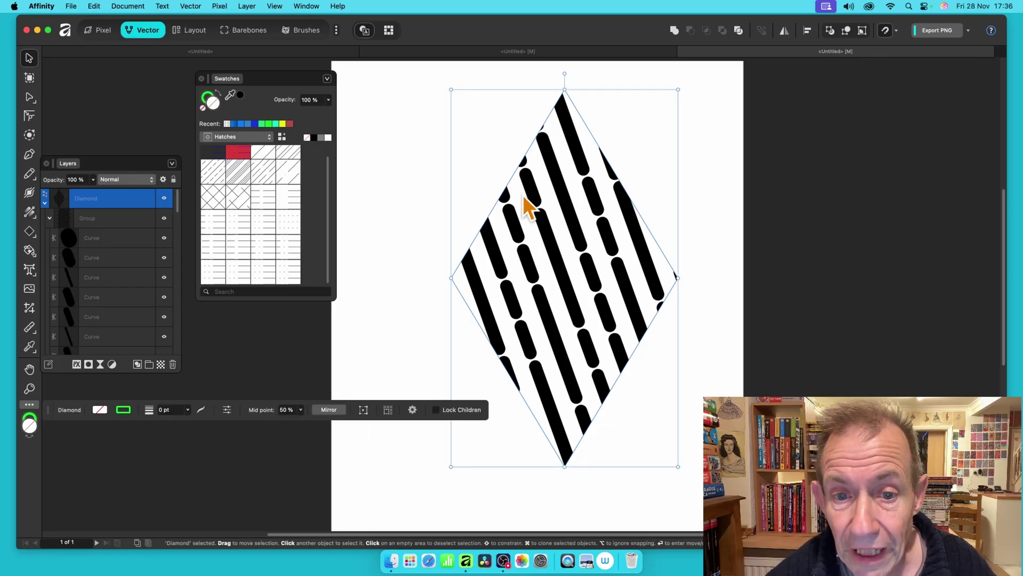
left_click_drag(530, 206, 492, 206)
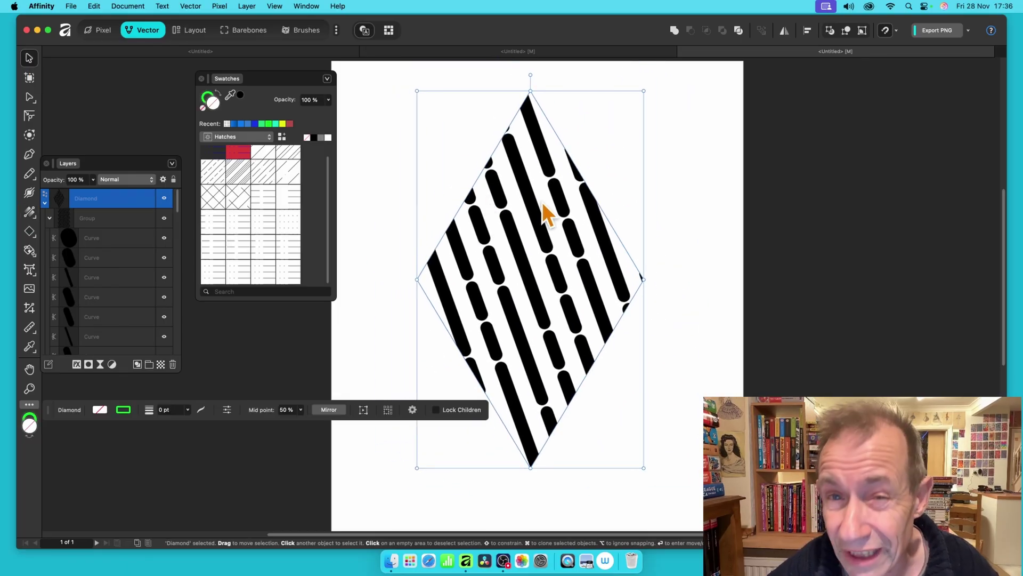
Try placing a duplicate of the hatched diamond slightly to the right of the original, and undo it
left_click_drag(537, 210, 551, 208)
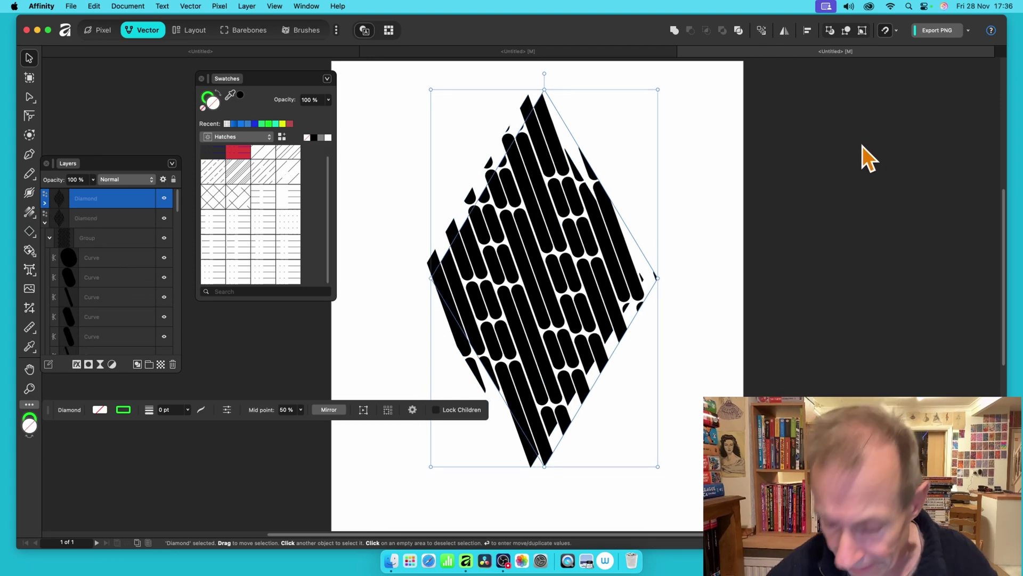
key("super+z")
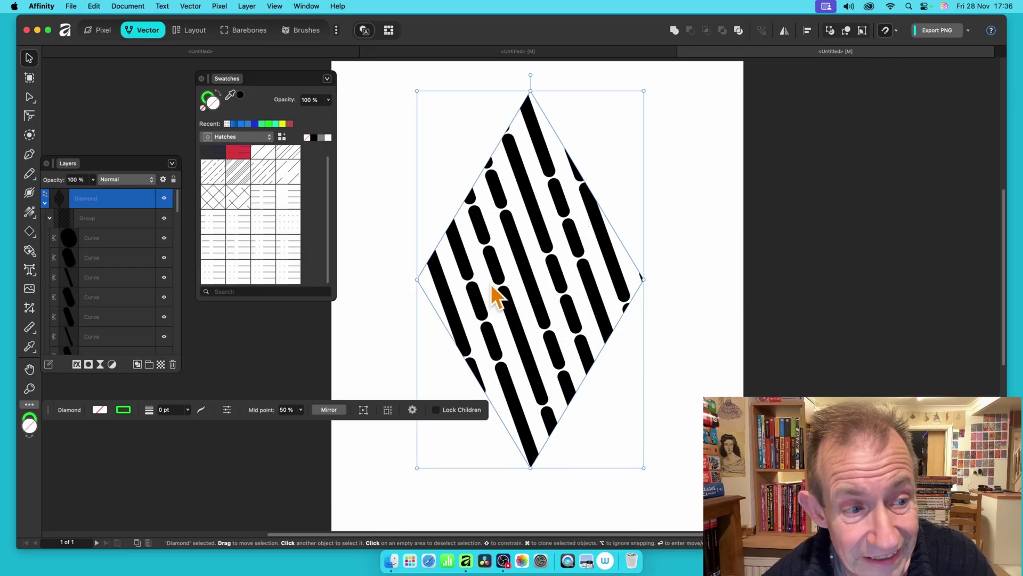
Fill the fourth curve in the diamond's group with blue, and select the long hatch line at the diamond's centre
left_click(108, 238)
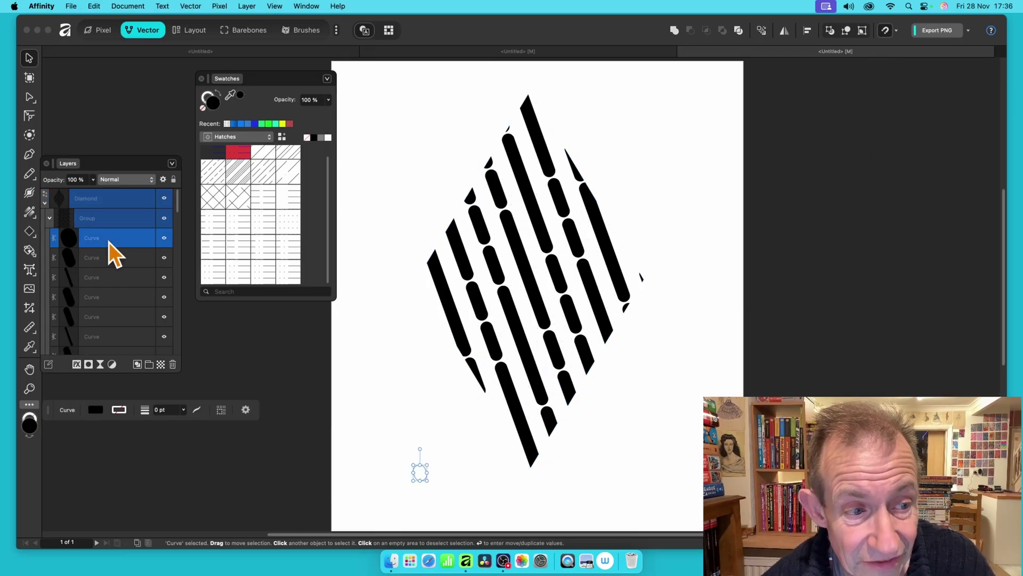
left_click(106, 279)
left_click(110, 291)
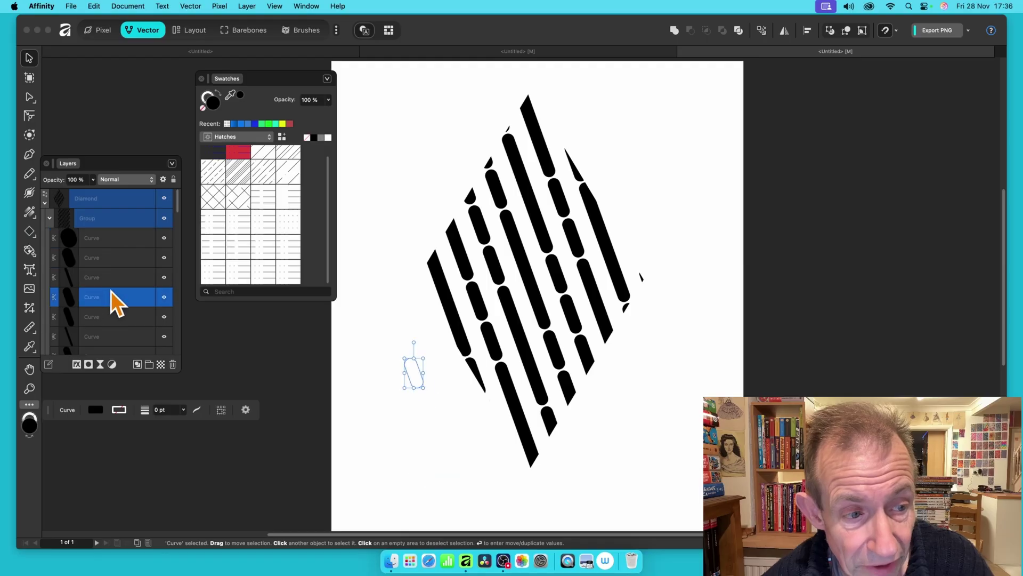
left_click(255, 125)
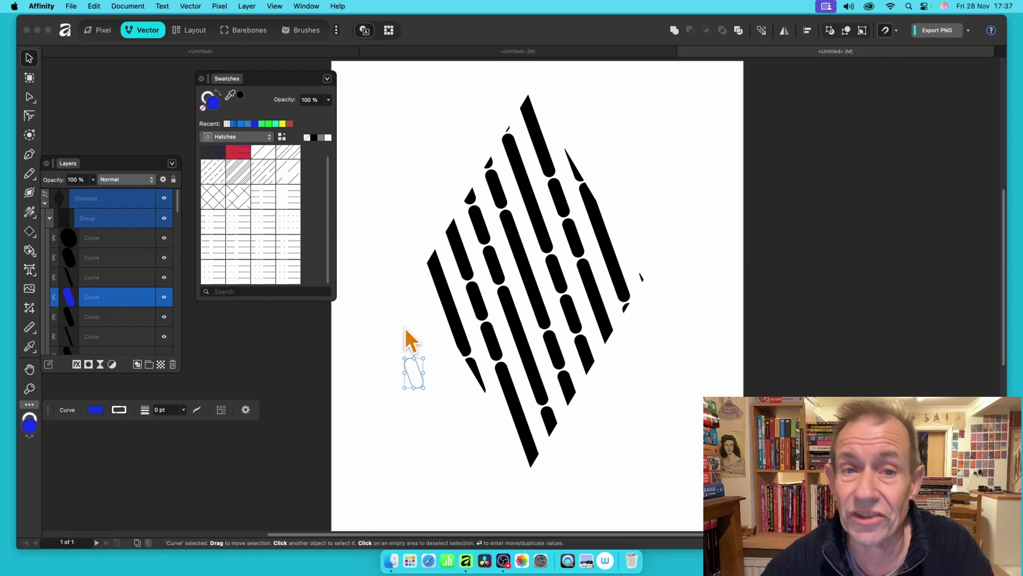
left_click(526, 258)
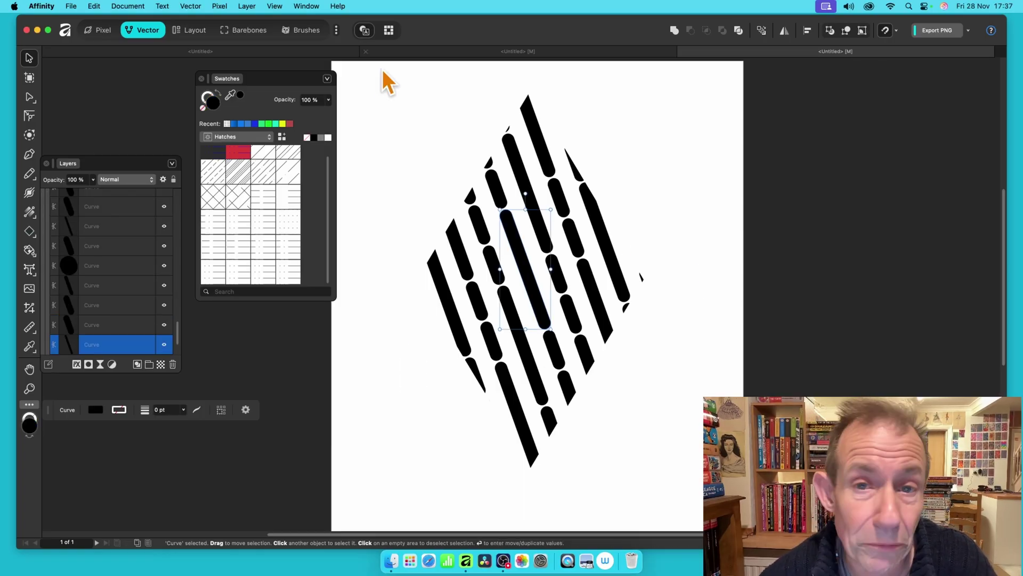
Fill the long centre line bright green, and fill the short line to its upper left with red from the Colours palette
left_click(268, 123)
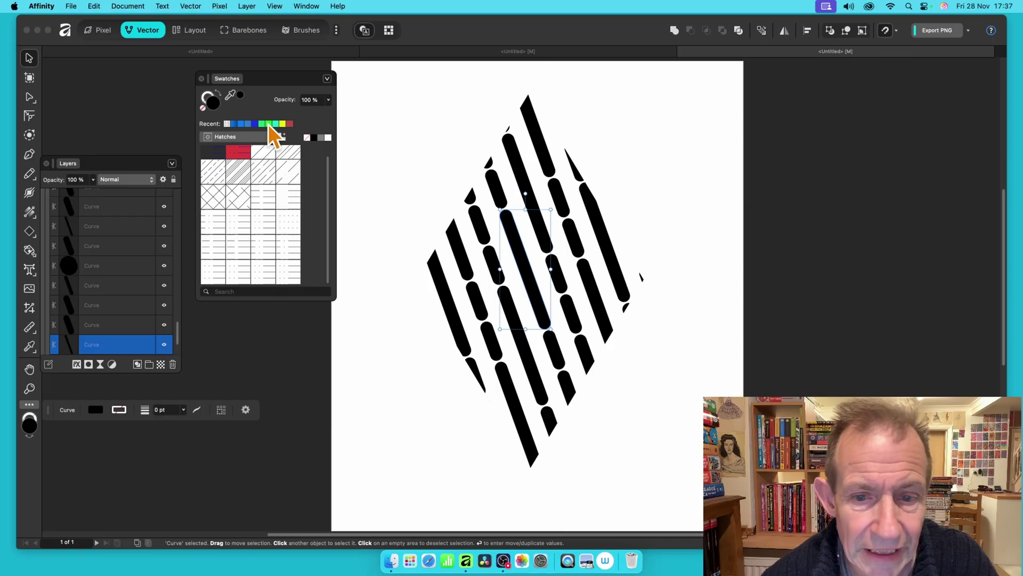
left_click(268, 123)
left_click(476, 225)
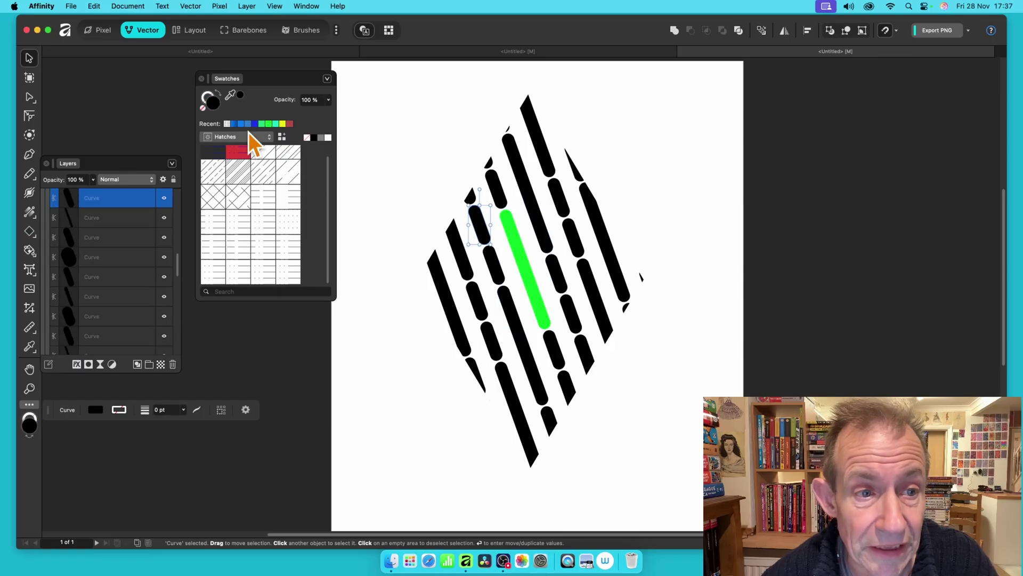
left_click(290, 124)
left_click(239, 137)
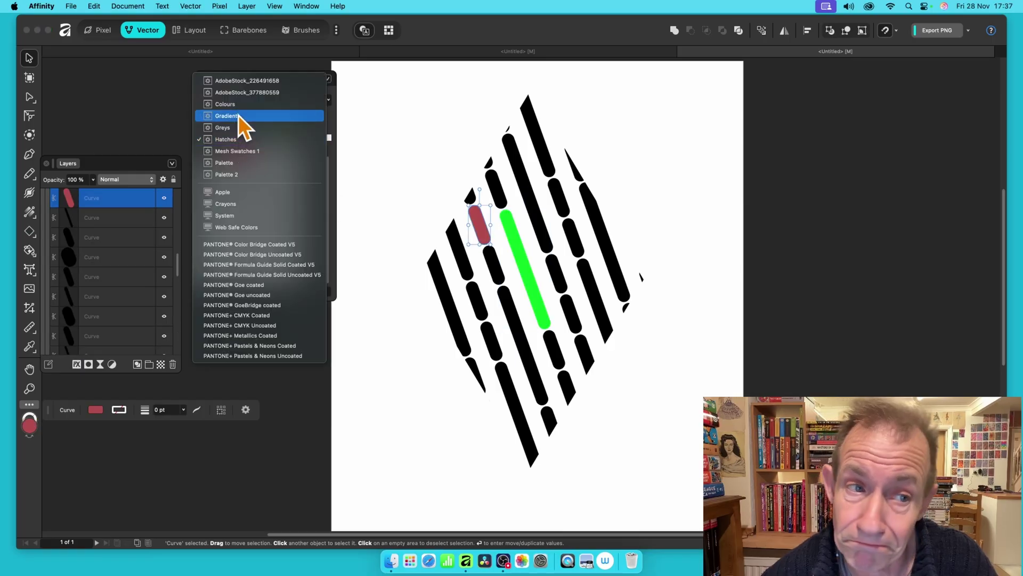
left_click(227, 107)
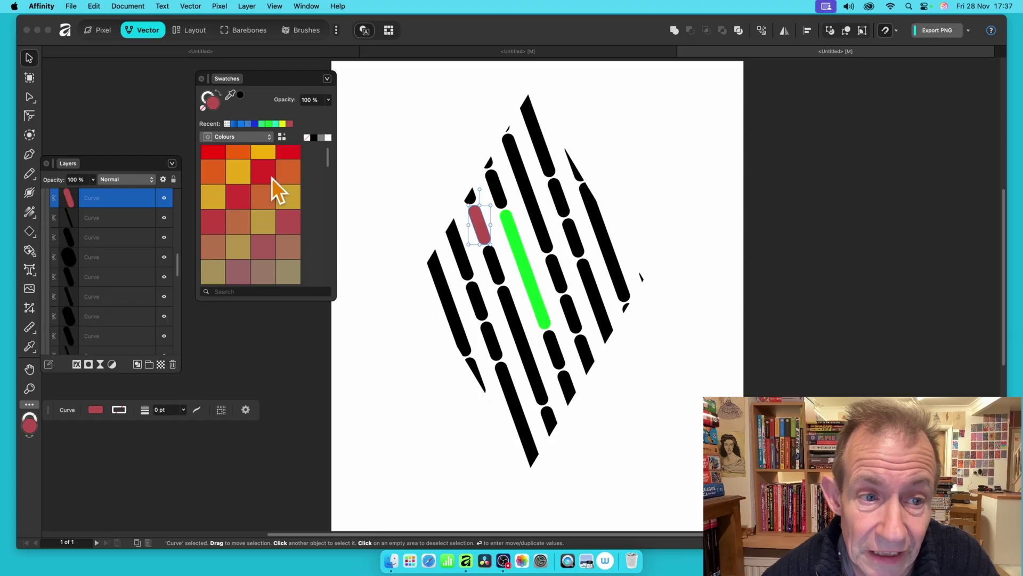
left_click(272, 178)
Fill the long line above the bright green one with a strong red from the Colours palette
left_click(523, 189)
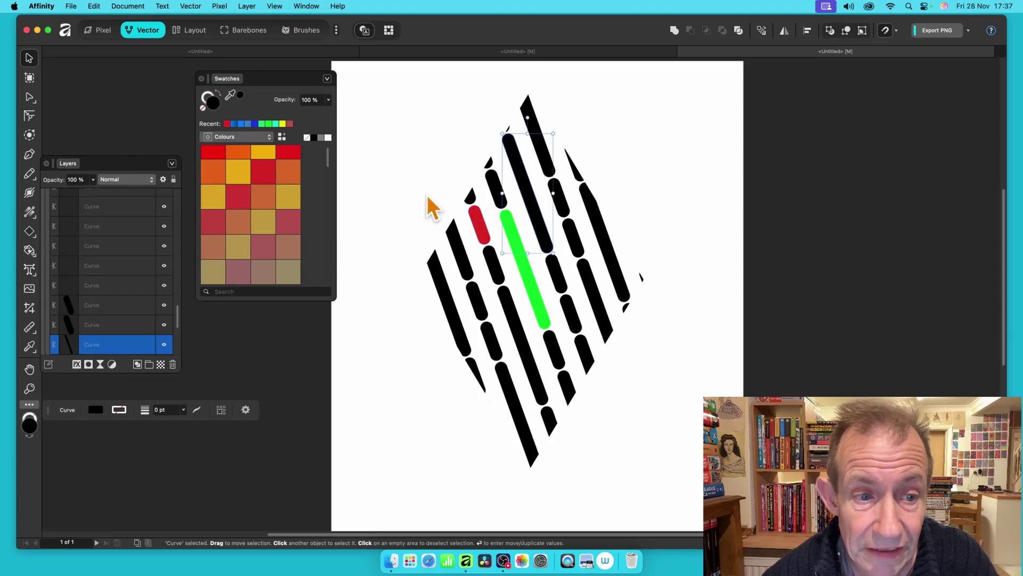
left_click(236, 203)
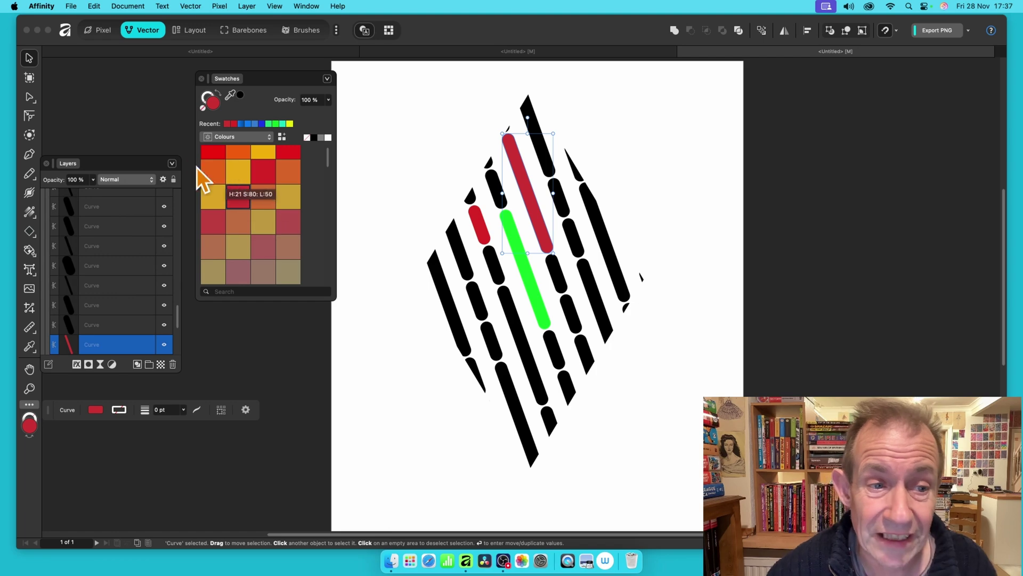
left_click(327, 79)
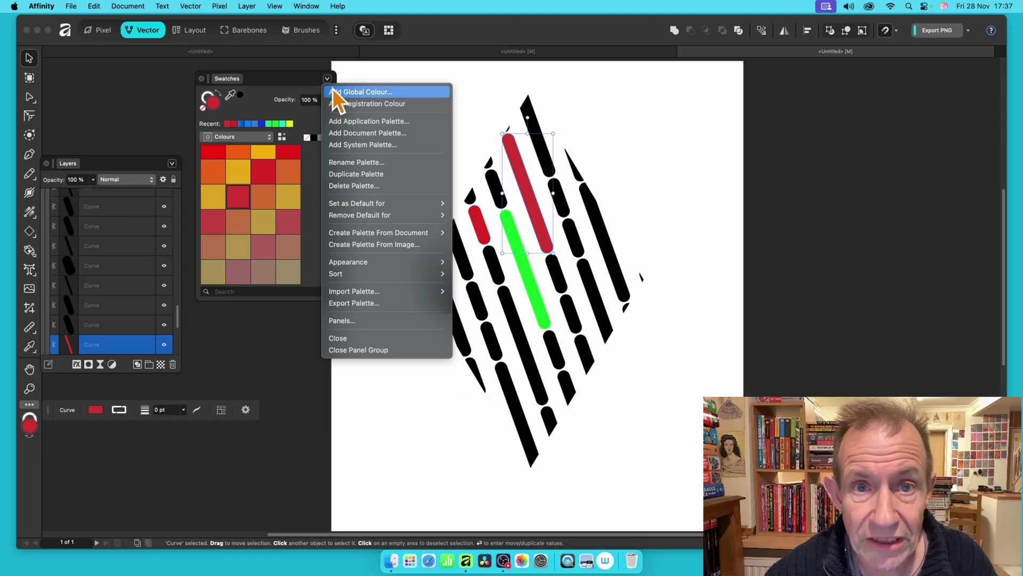
mouse_move(350, 274)
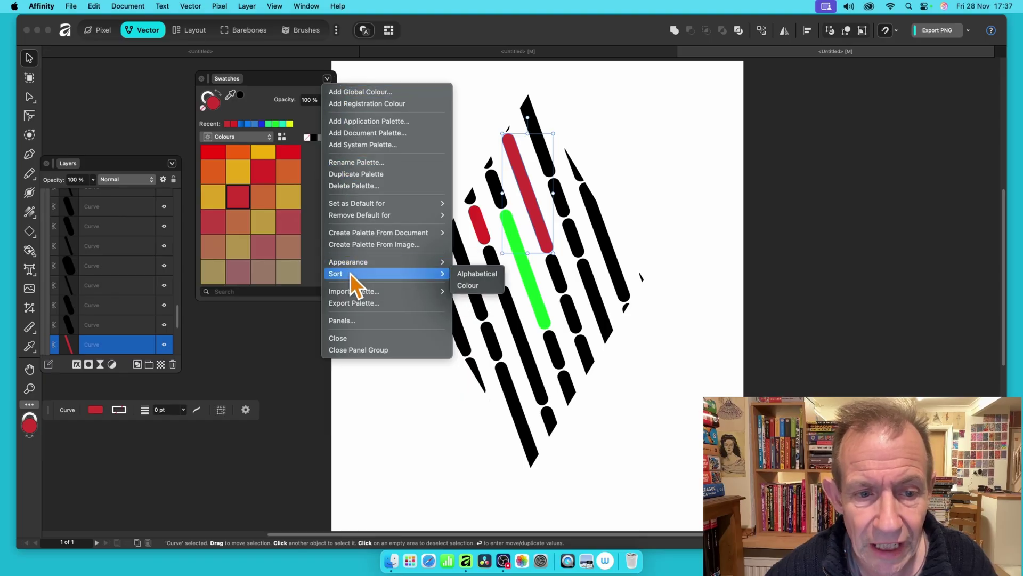
left_click(250, 184)
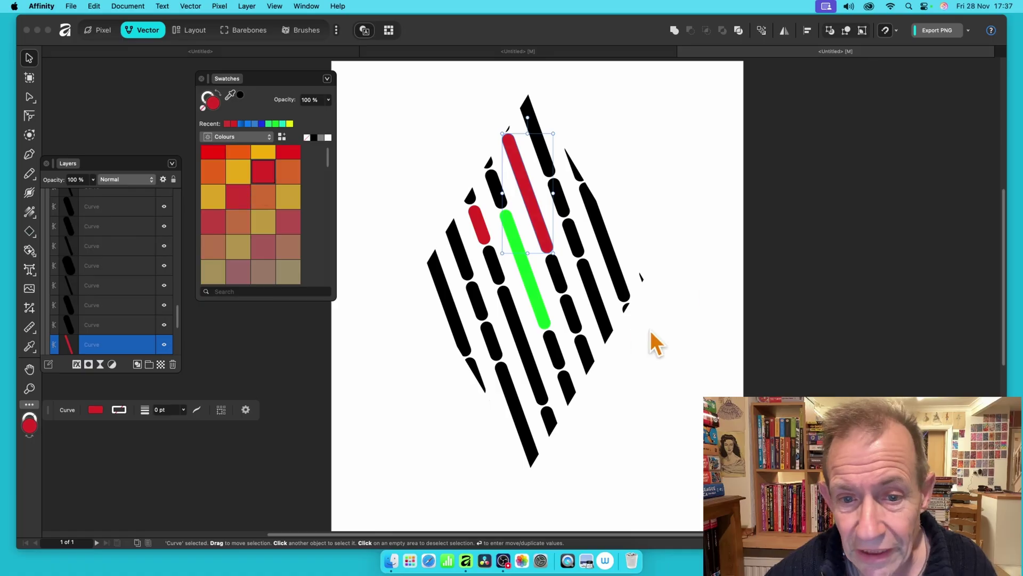
Fill the short line below the short red one with brown, and the long line beneath it with orange
left_click(493, 273)
left_click(212, 255)
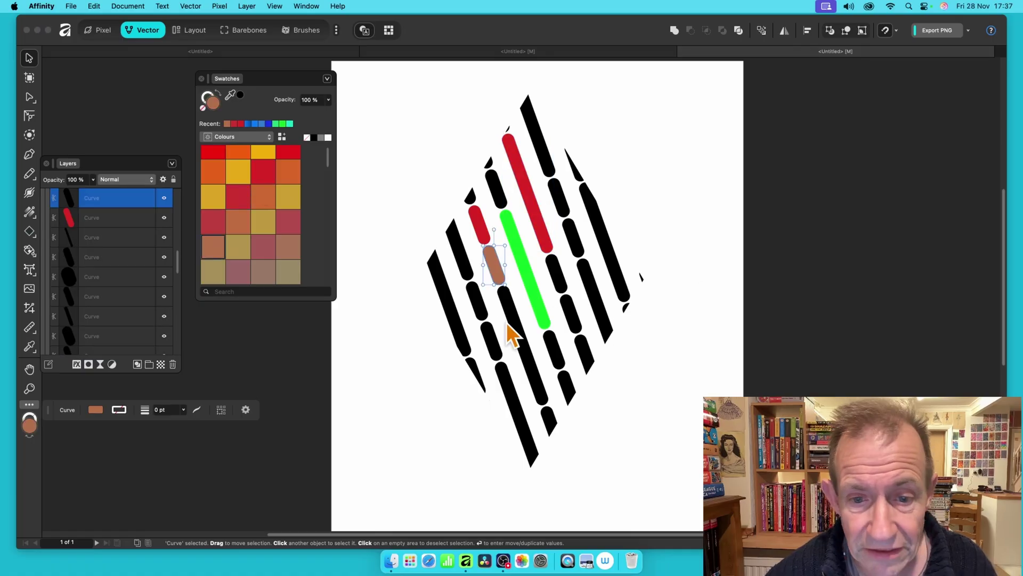
left_click(513, 337)
left_click(235, 153)
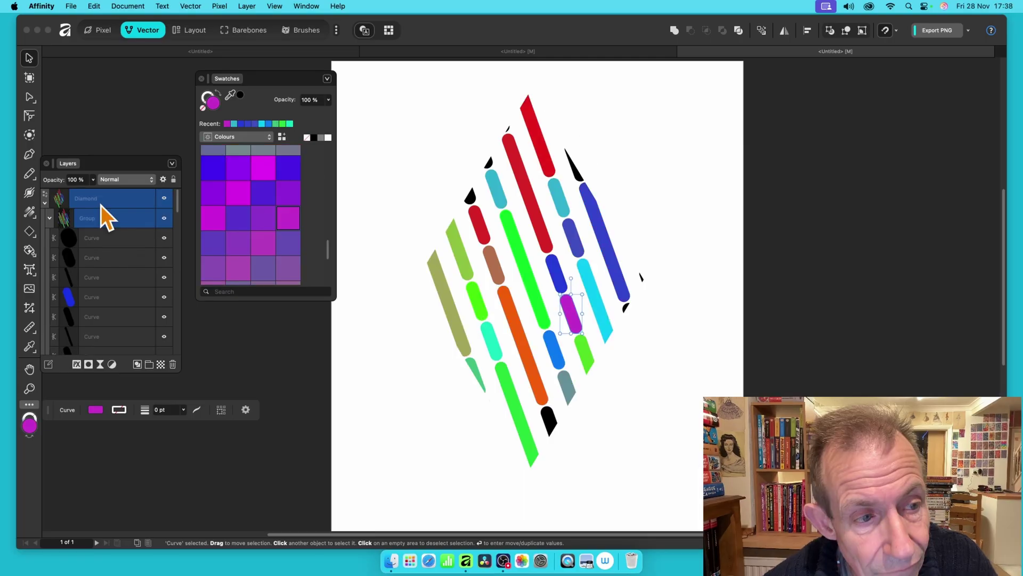
Select all curves in the diamond's group and apply a 3D layer effect with a 35.8 px radius
left_click(101, 204)
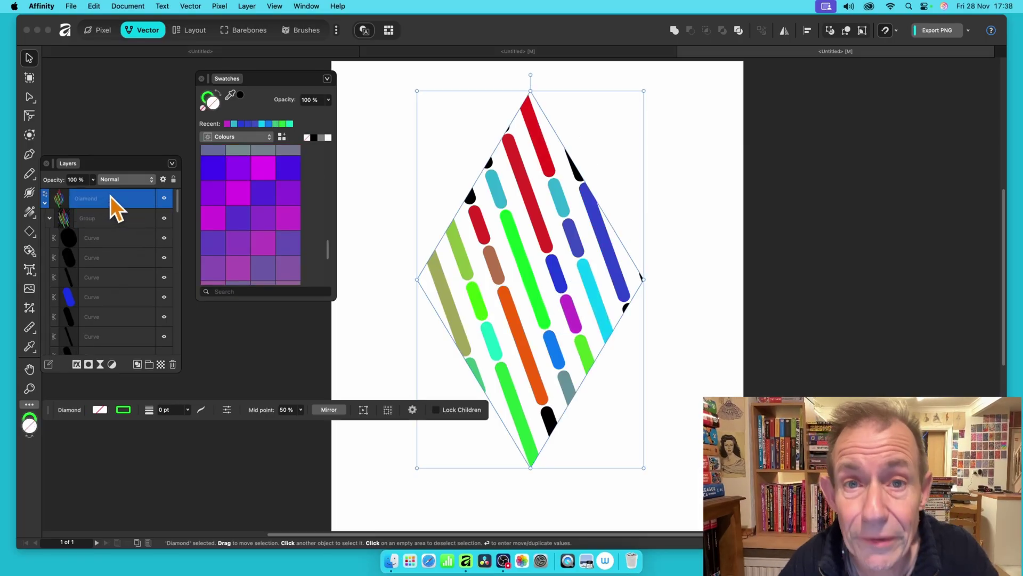
left_click(120, 241)
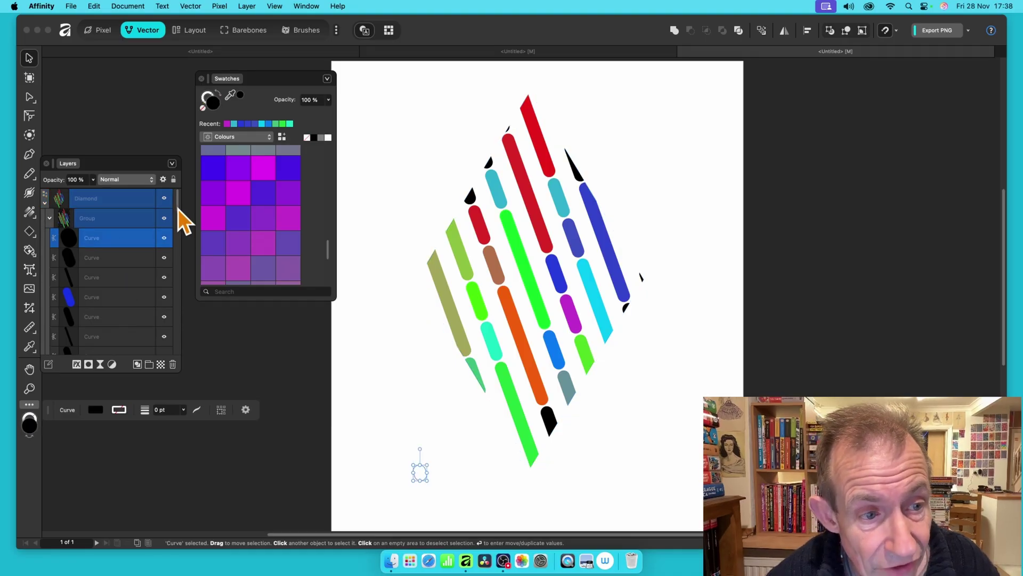
left_click_drag(178, 209, 171, 361)
left_click(107, 346, "shift")
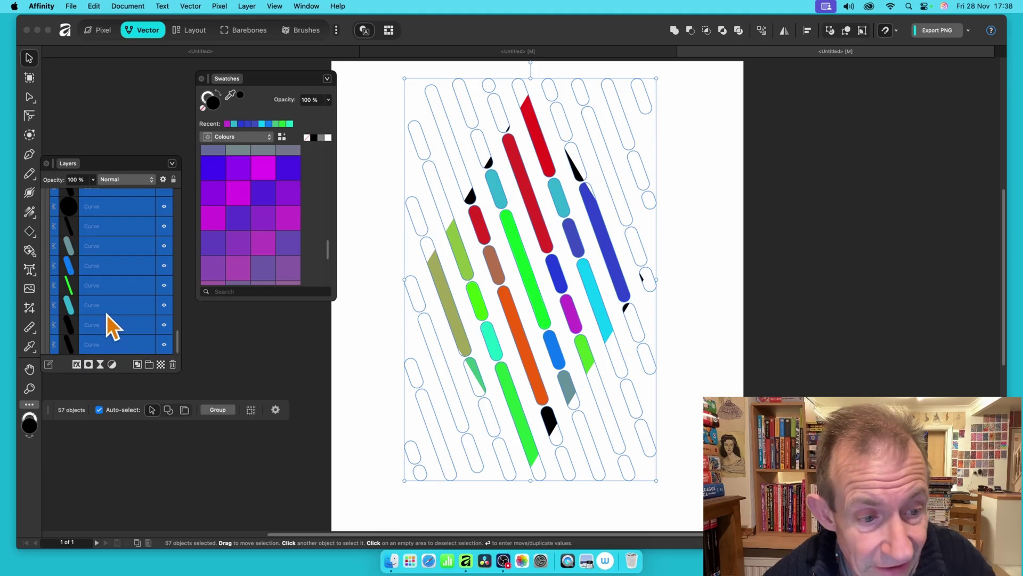
left_click(76, 364)
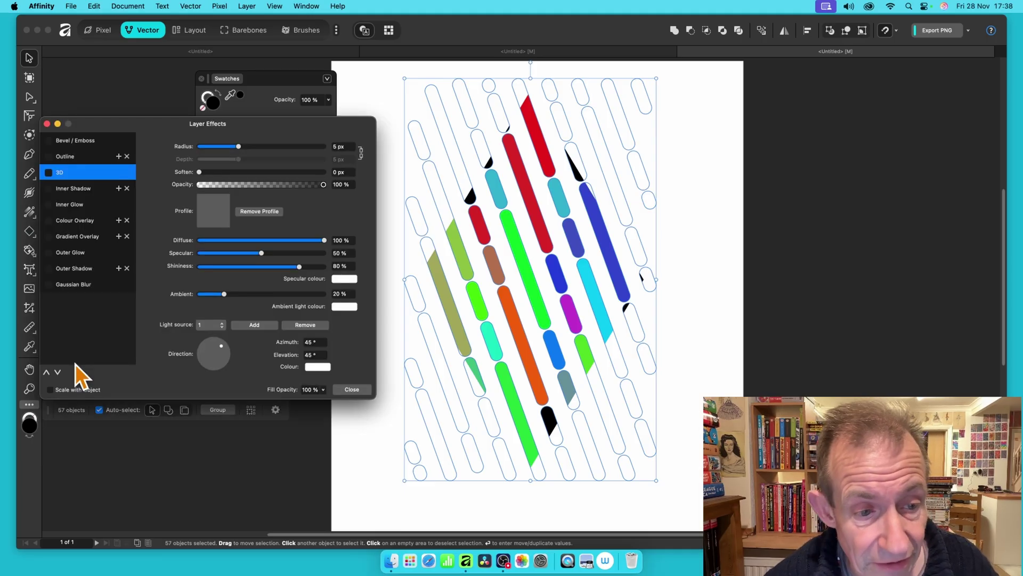
left_click(49, 171)
left_click_drag(252, 148, 290, 148)
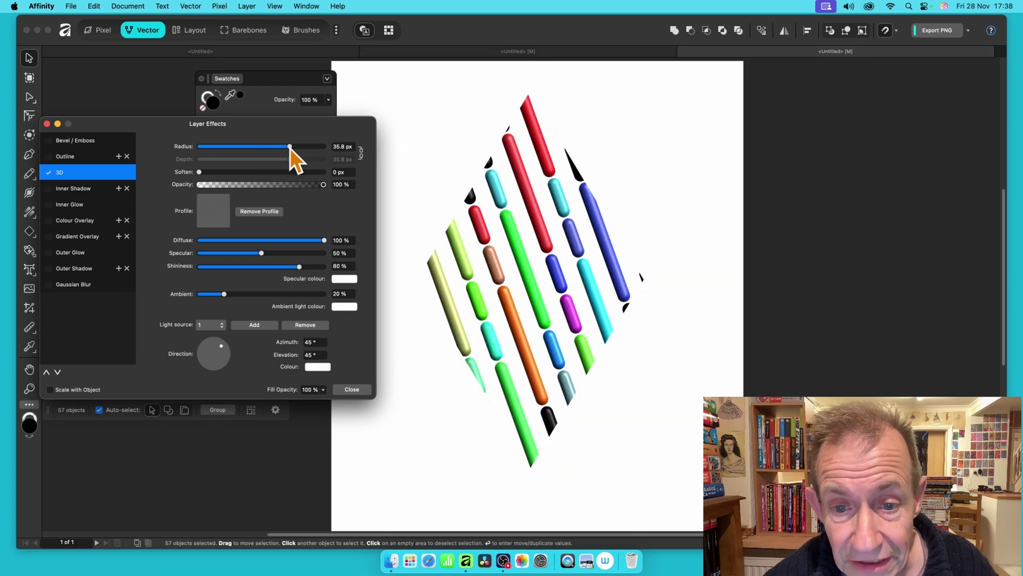
Try the third standard profile on the curves' 3D effect, remove the profile again, and close the layer effects
left_click(206, 217)
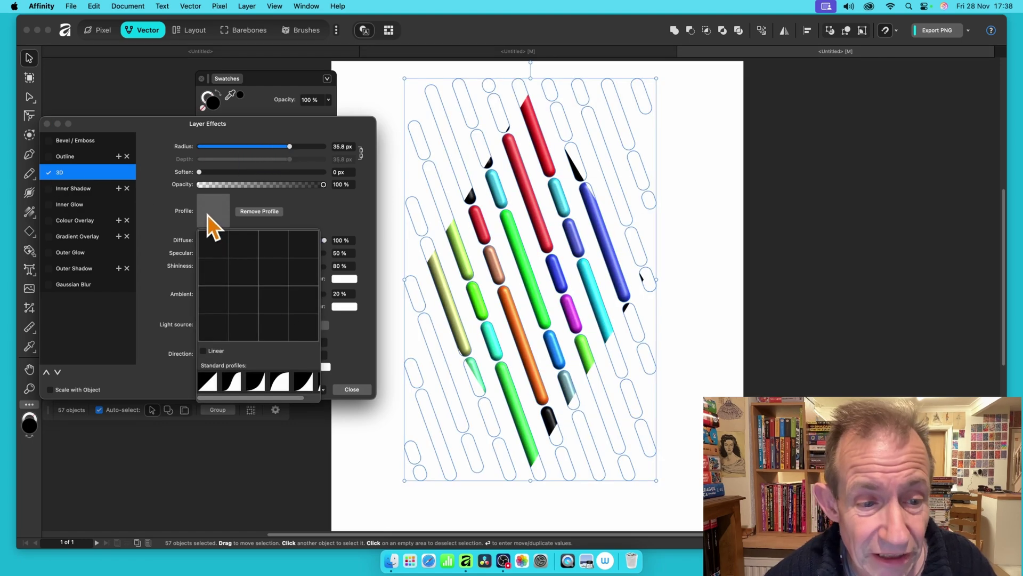
left_click(248, 384)
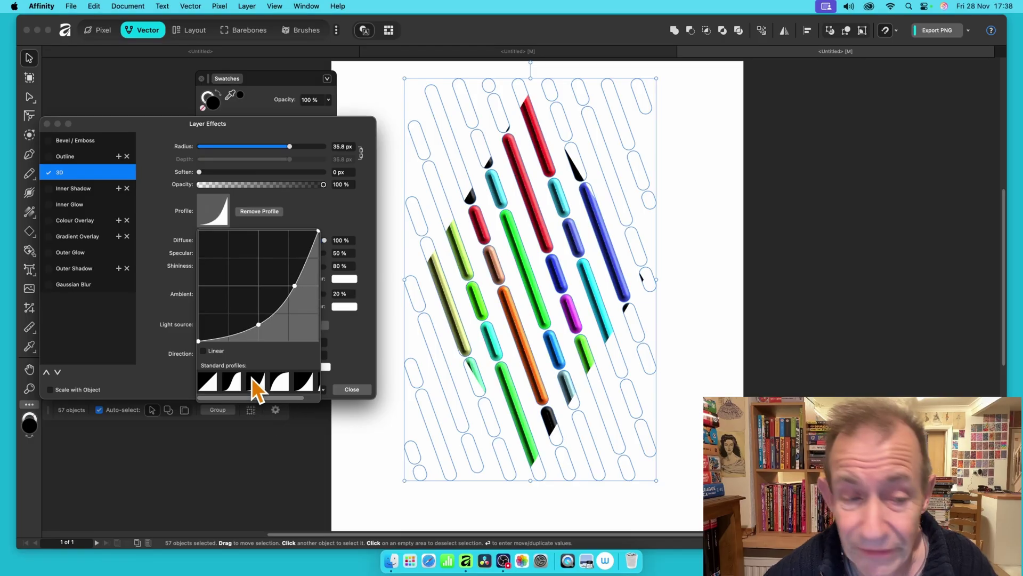
left_click(256, 212)
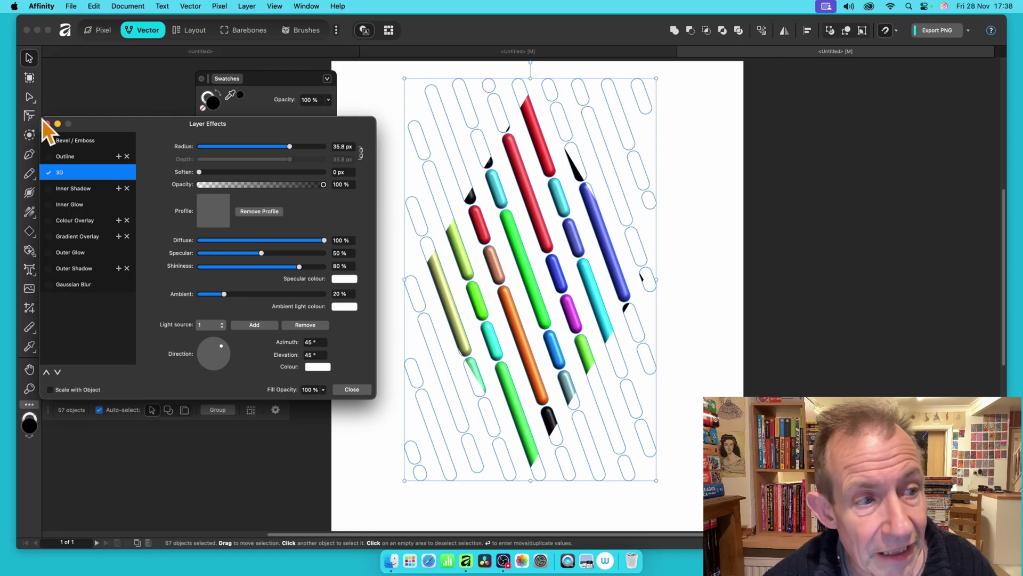
left_click(365, 391)
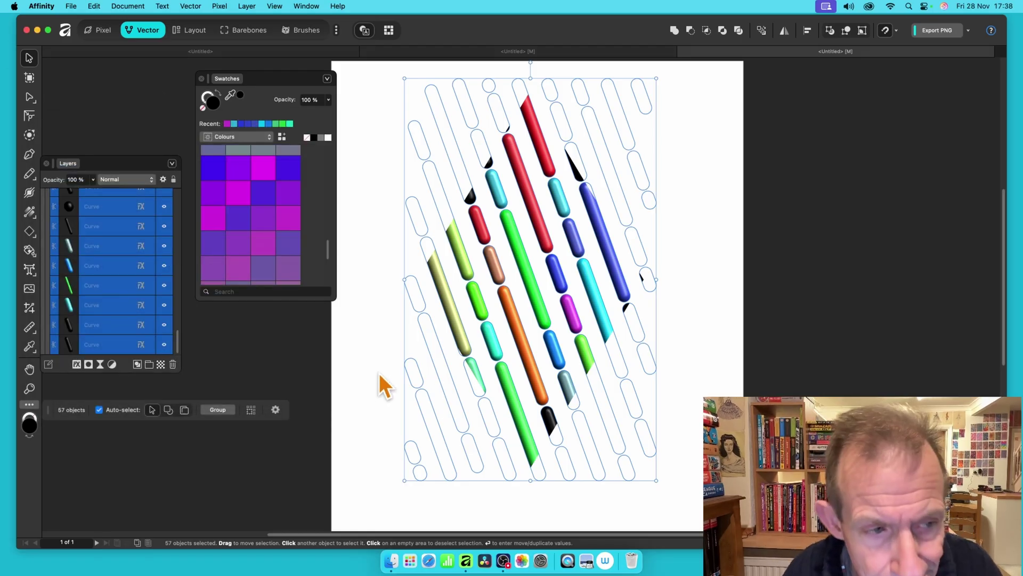
Try offsetting a duplicate of the 3D diamond slightly to the right, and undo it
left_click(379, 374)
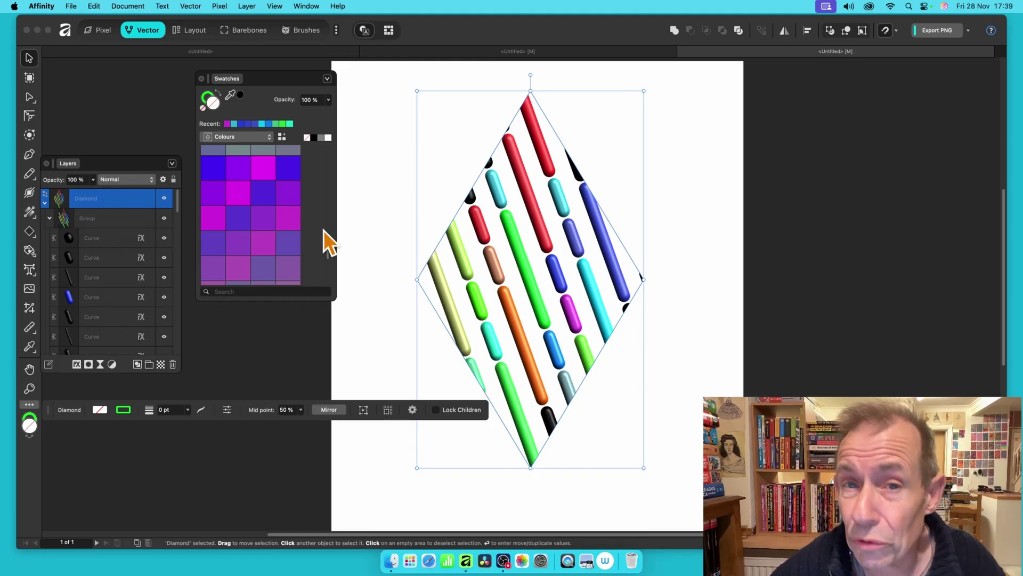
left_click_drag(517, 235, 532, 239)
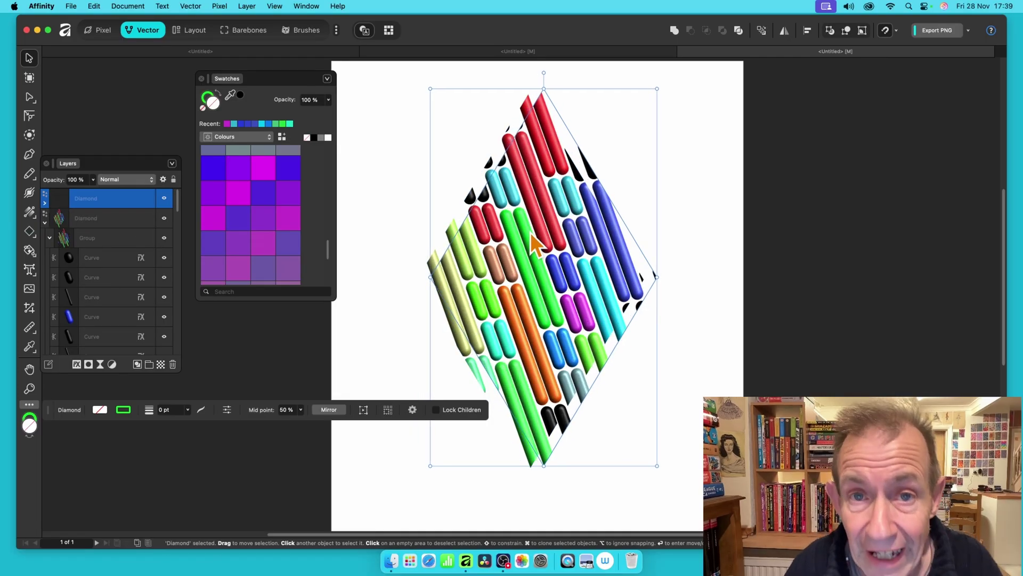
key("super+z")
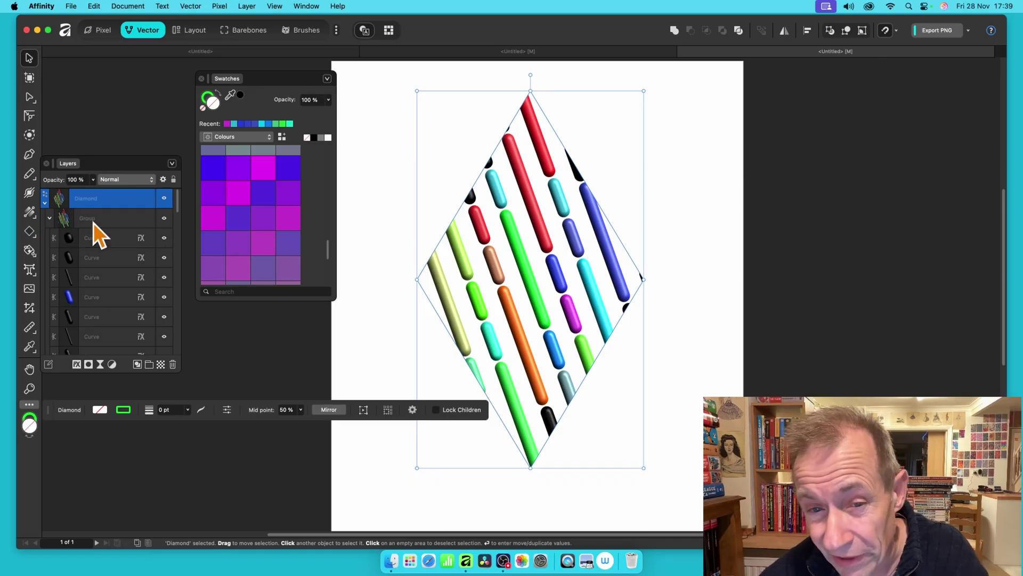
Try Move/Duplicate on the diamond with 9 copies, -3° rotation and a reduced scale, and undo the result
key("Return")
left_click_drag(510, 116, 616, 117)
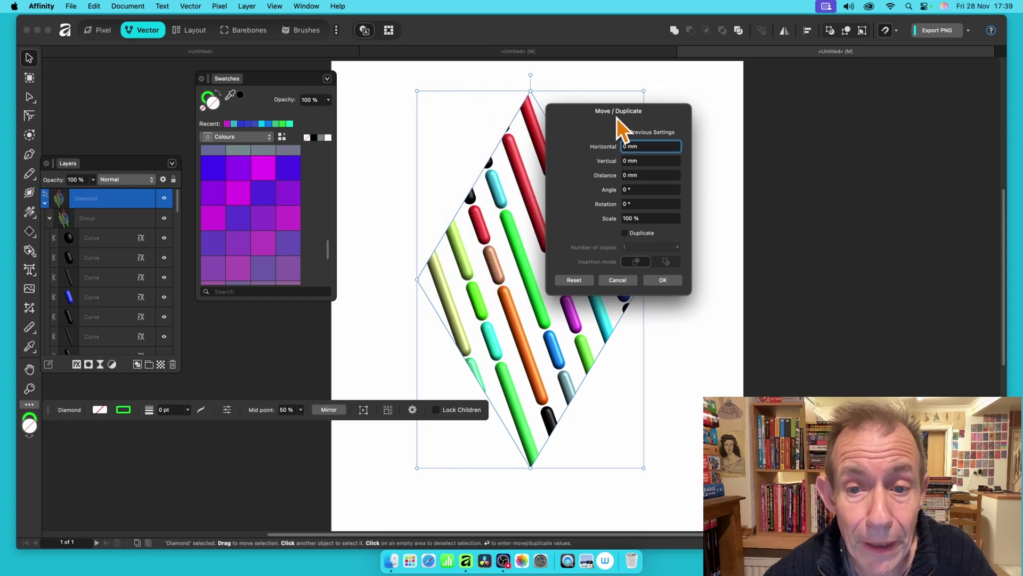
left_click(626, 229)
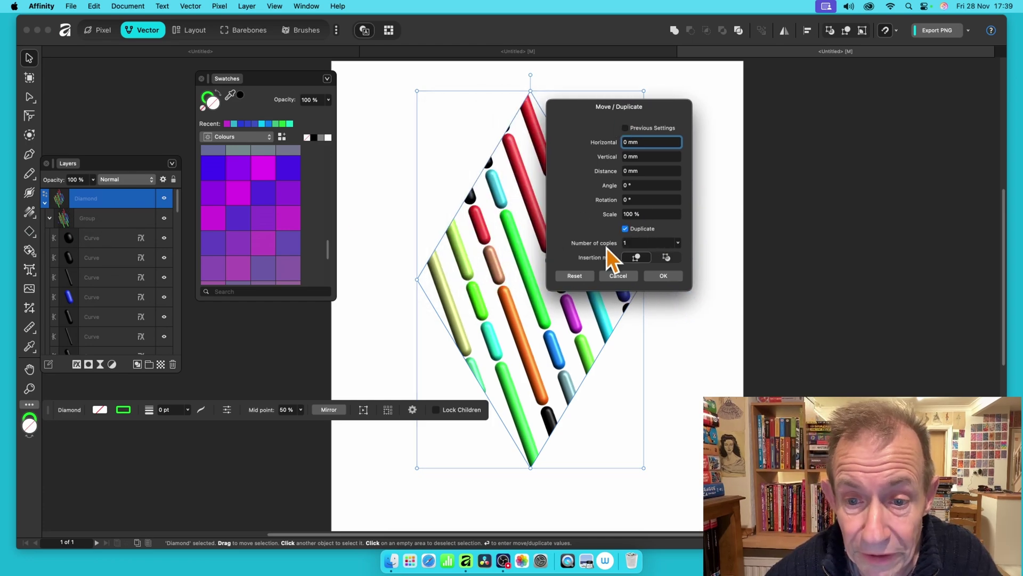
scroll(602, 246, "up", 8)
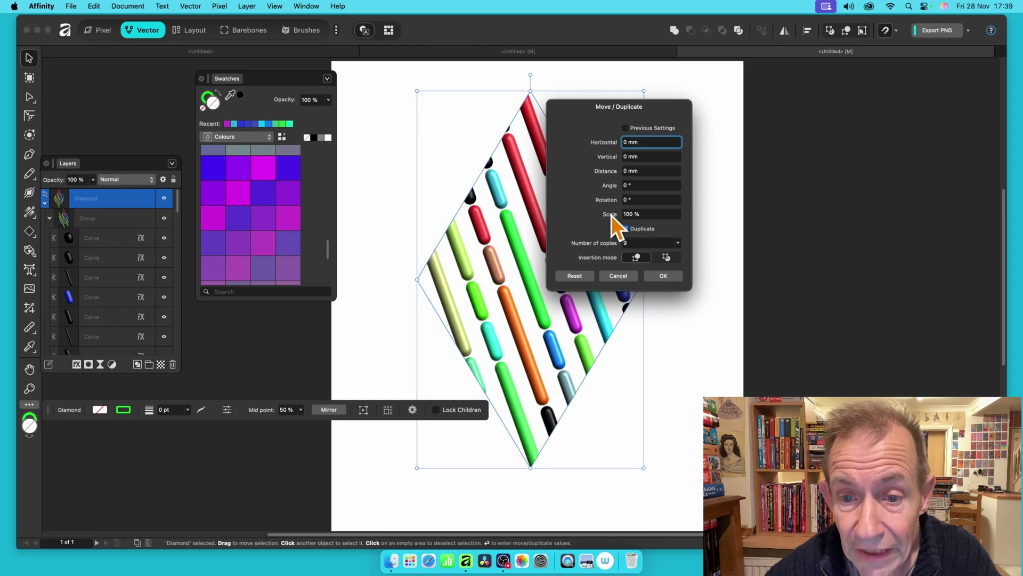
mouse_move(612, 215)
left_mouse_down()
mouse_move(604, 215)
mouse_move(612, 200)
left_mouse_up()
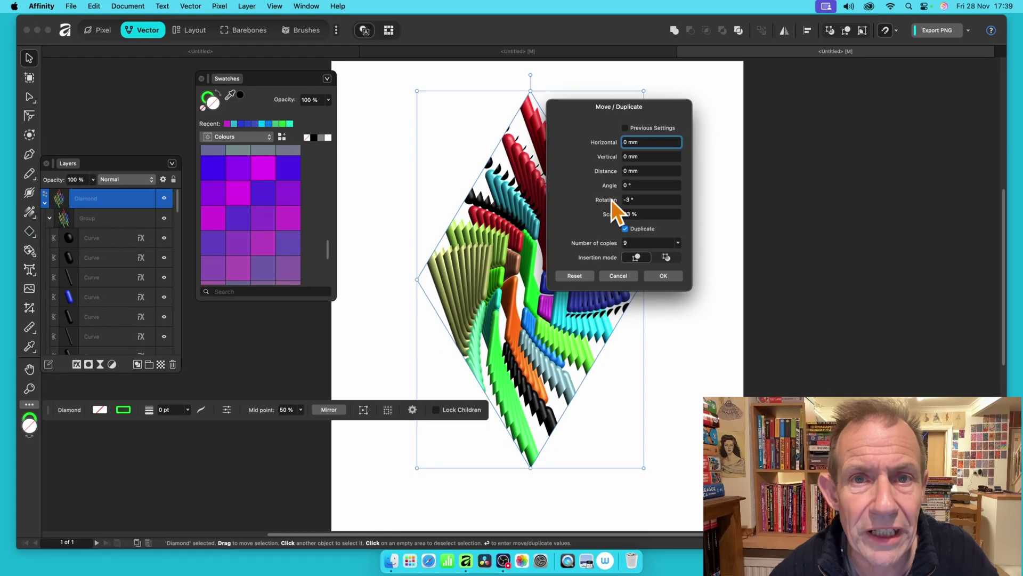
left_click(663, 275)
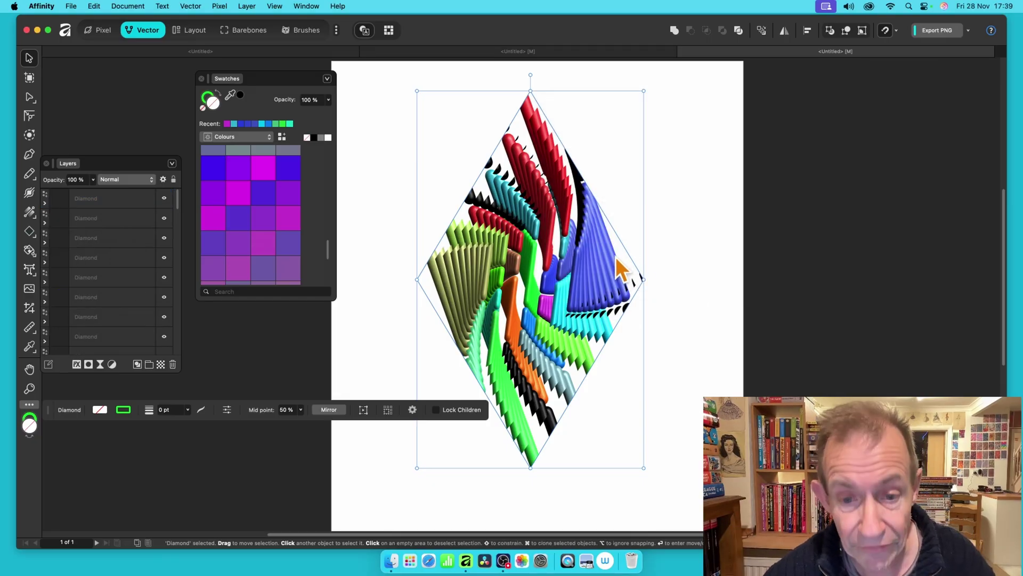
key("super+z")
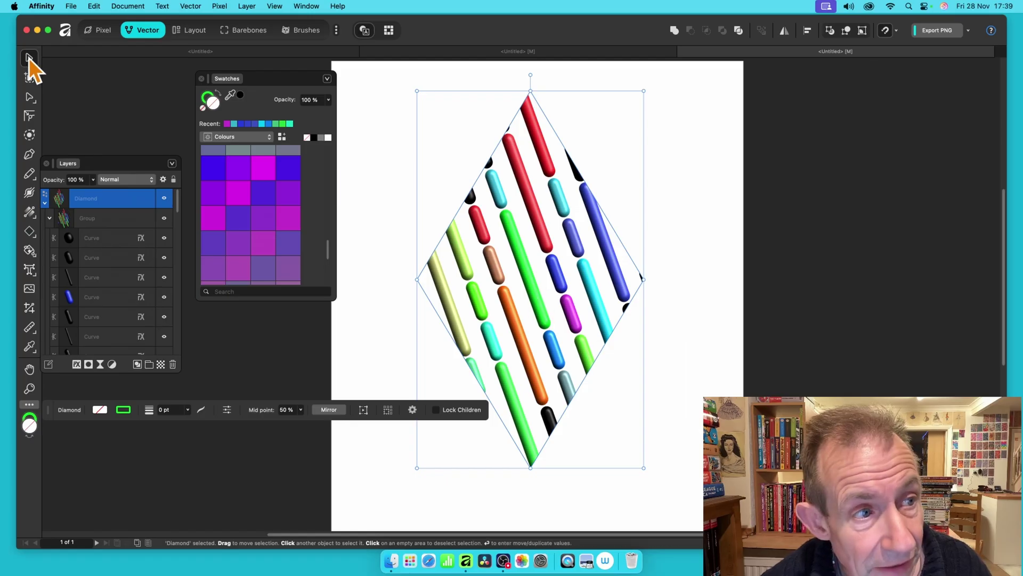
Enlarge the central green line slightly, duplicate it, and shrink the copy to a thinner, shorter line at its upper right
left_click(109, 257)
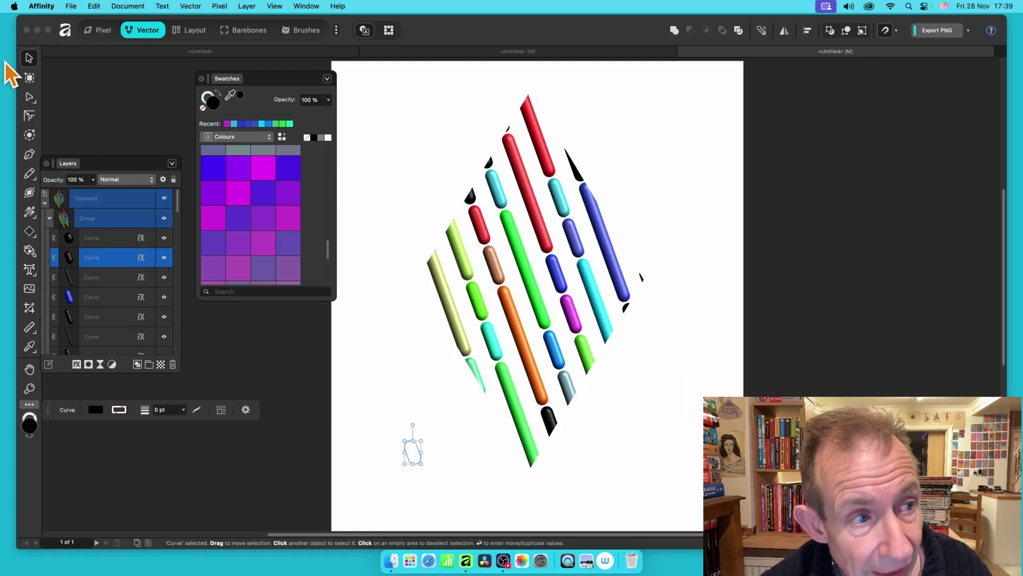
left_click(541, 308)
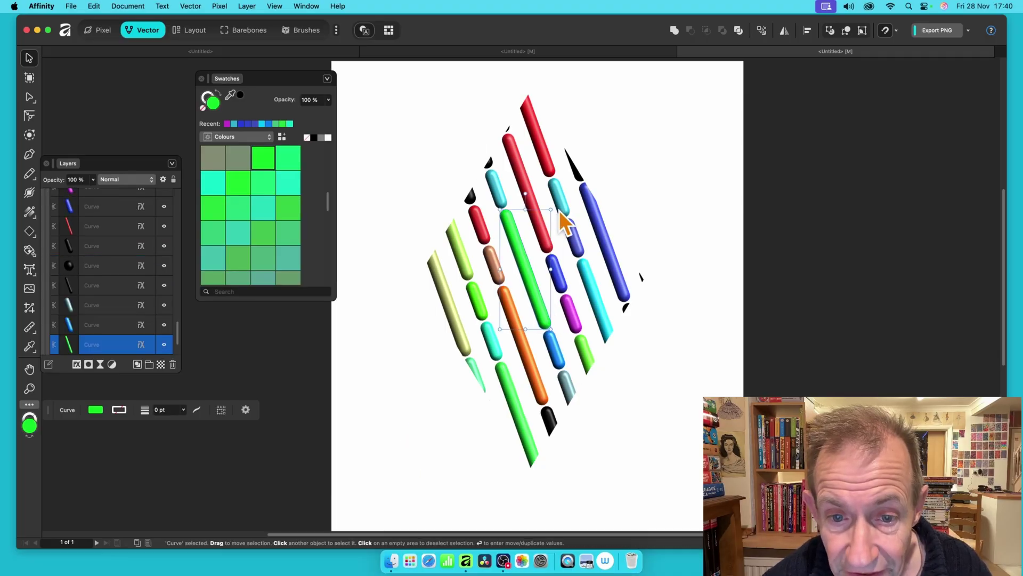
mouse_move(548, 208)
left_mouse_down()
mouse_move(587, 178)
mouse_move(560, 194)
left_mouse_up()
mouse_move(526, 244)
left_mouse_down()
mouse_move(514, 254)
mouse_move(538, 251)
left_mouse_up()
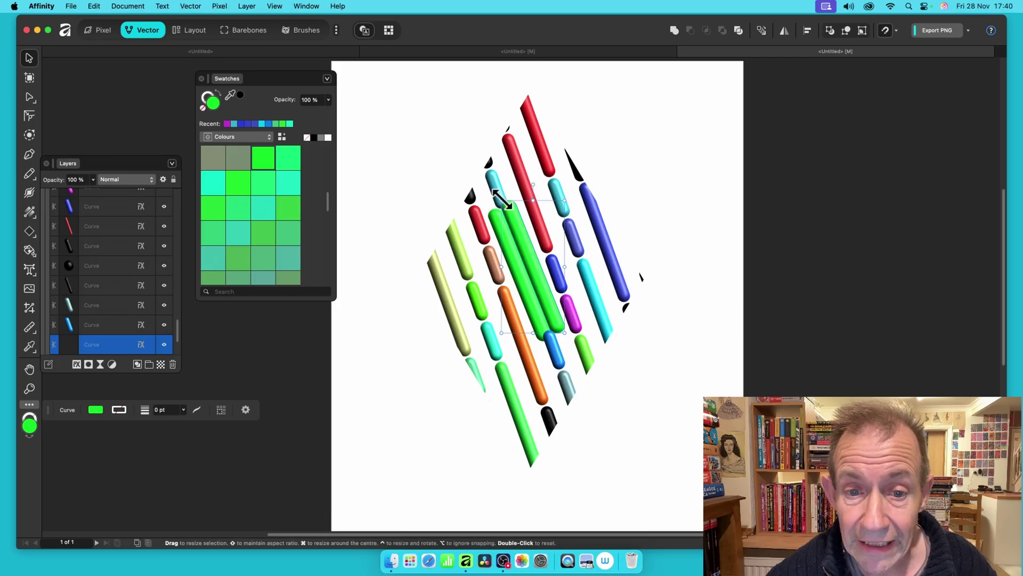
left_click_drag(501, 200, 531, 248)
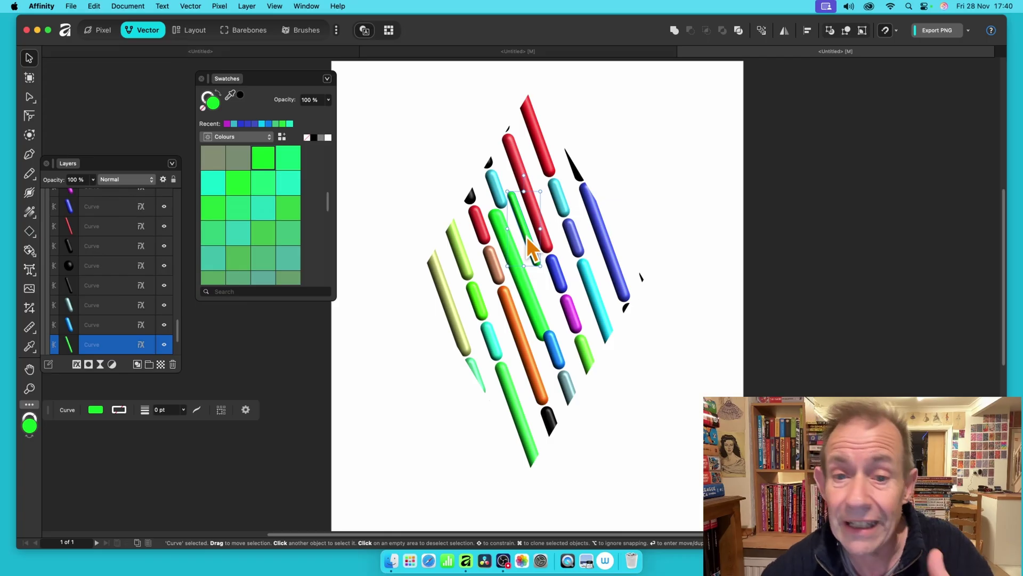
Rotate the short cyan line beside the long red one counterclockwise, and select the long cyan line at the diamond's lower right
left_click(562, 205)
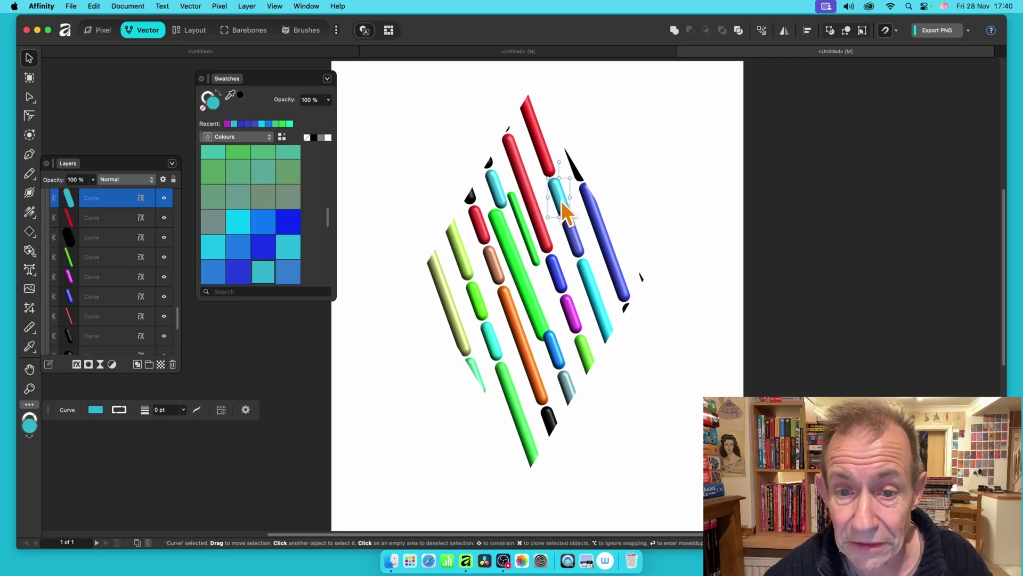
left_click_drag(555, 163, 530, 171)
left_click(597, 301)
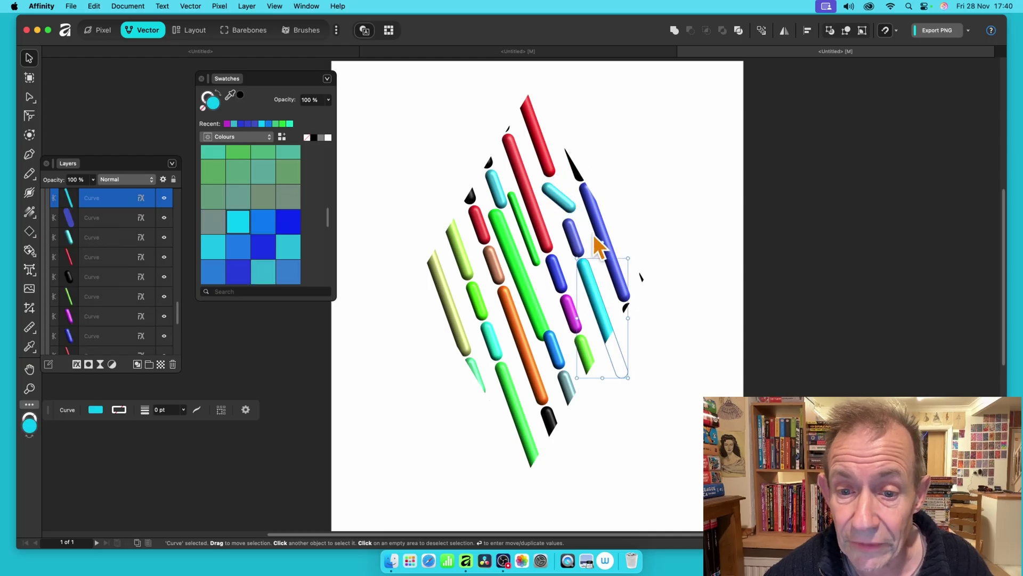
Rotate the long cyan line slightly clockwise, and shrink the thick central green line, duplicating it into three thin, short lines along the diagonal
left_click_drag(609, 241, 615, 243)
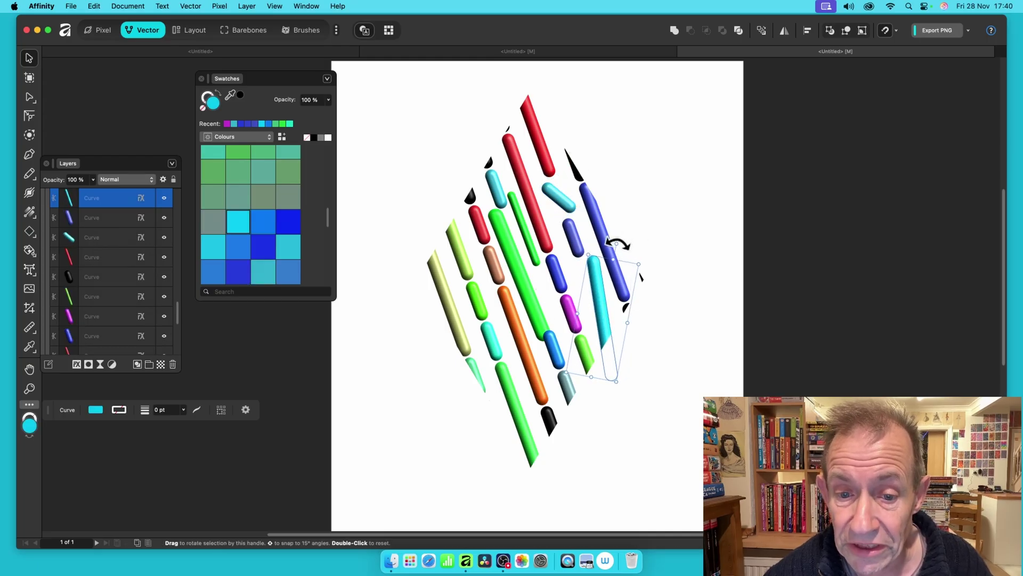
left_click(538, 313)
left_click_drag(490, 208, 544, 354)
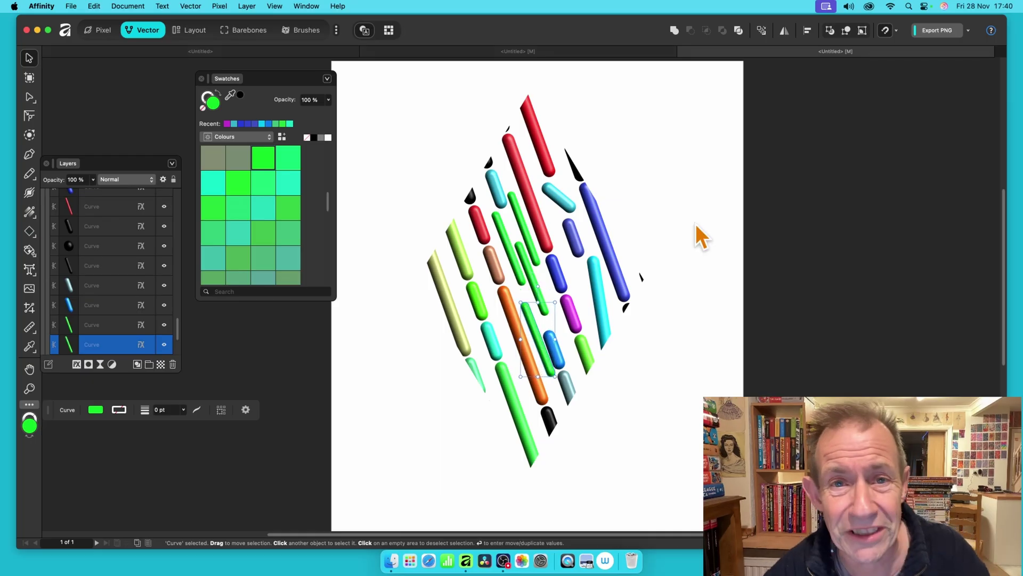
Add an outer shadow with 18.9 px radius, 27.5 px offset and 91% intensity to the yellow-green line on the diamond's upper-left edge
left_click(469, 257)
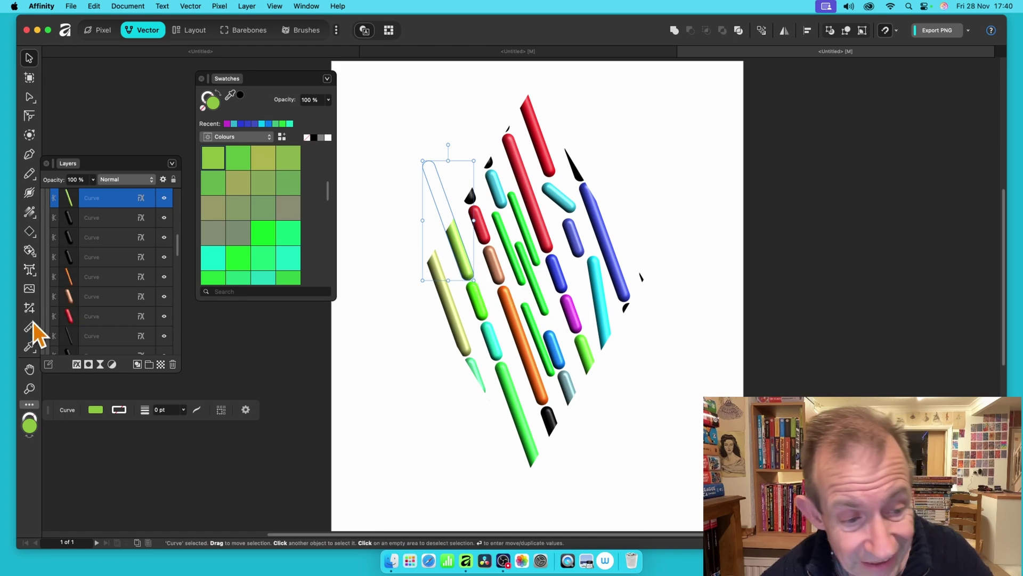
left_click(77, 364)
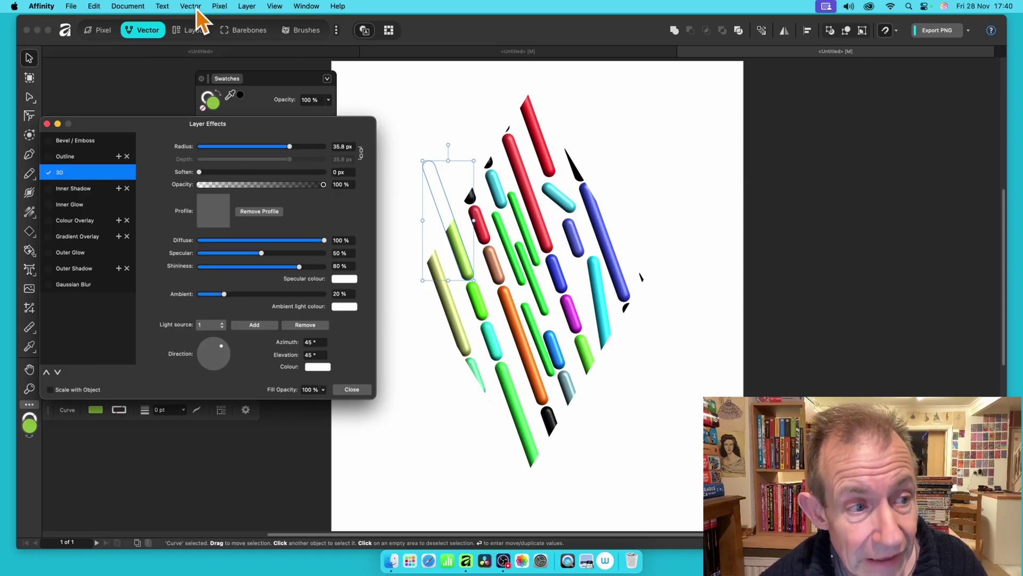
left_click(71, 269)
left_click_drag(224, 172, 312, 199)
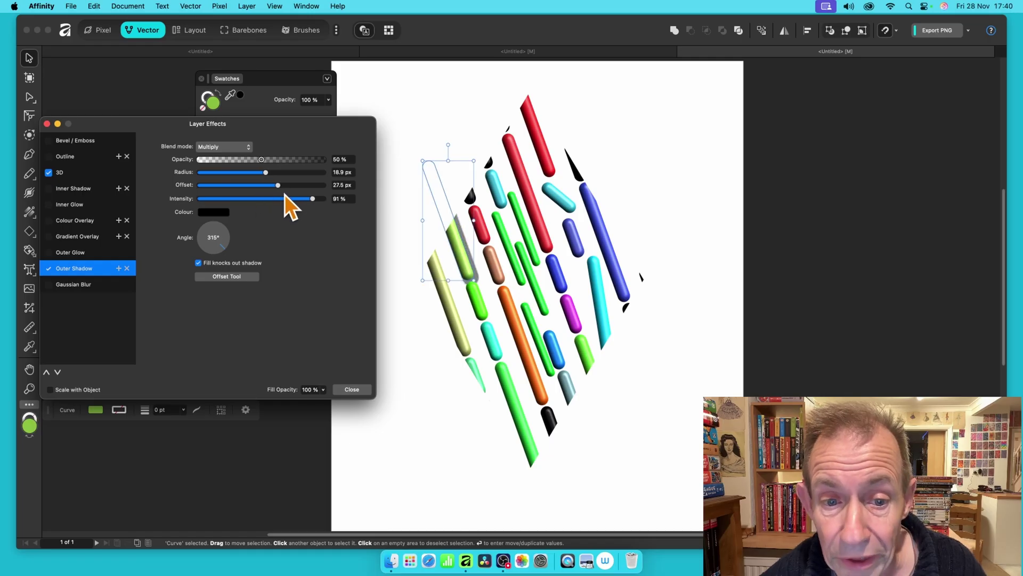
left_click(368, 390)
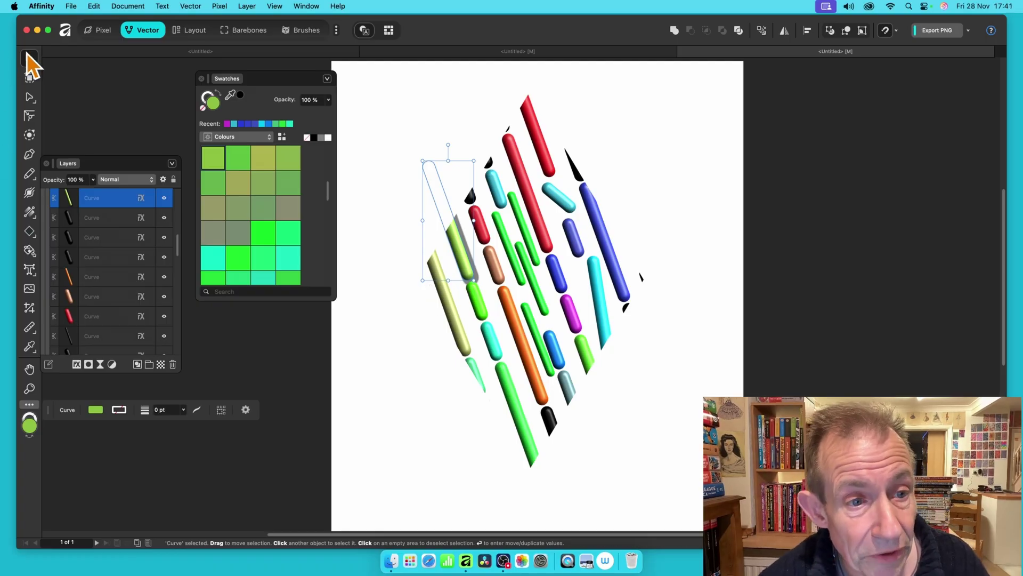
Scale the whole diamond down to roughly 60% and duplicate it three times, arranging the four copies edge to edge as a larger diamond
left_click_drag(178, 244, 178, 200)
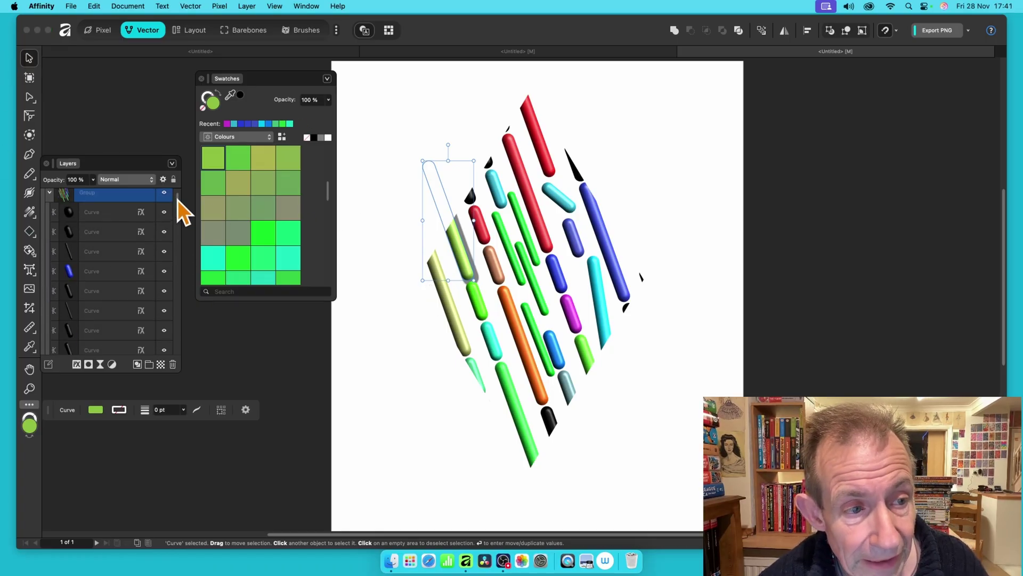
left_click(128, 198)
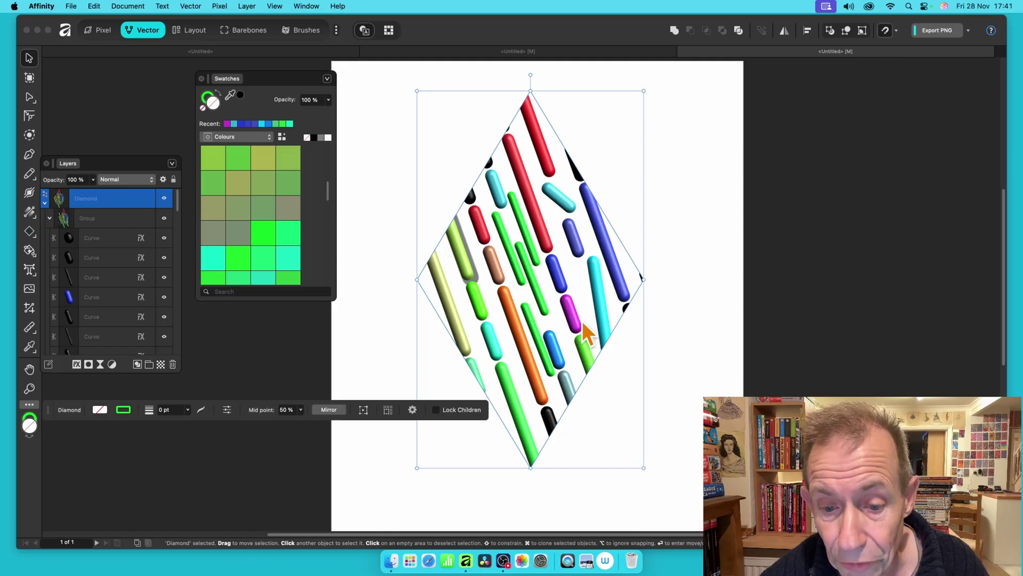
left_click_drag(641, 467, 563, 314)
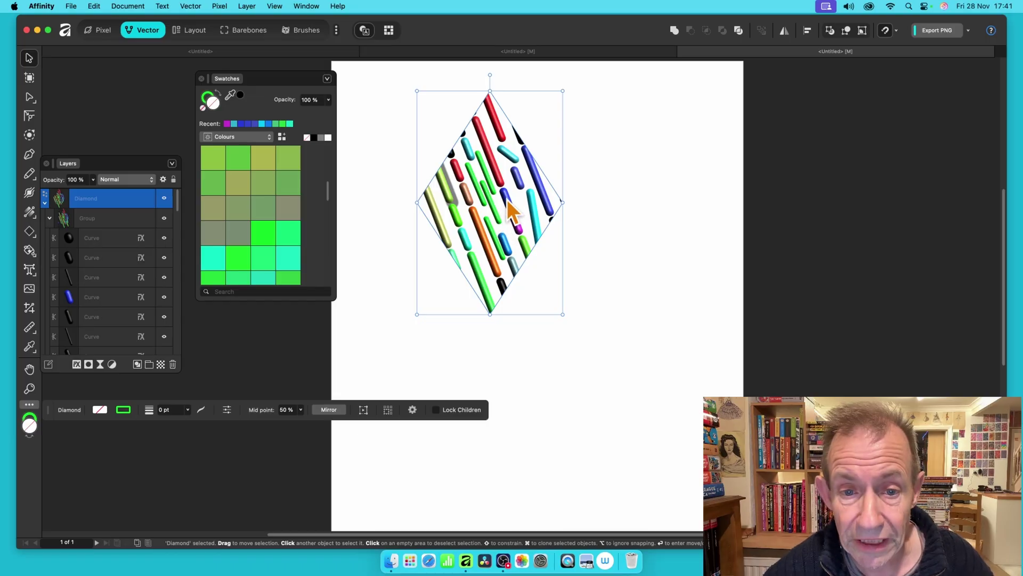
mouse_move(514, 213)
left_mouse_down()
mouse_move(538, 292)
mouse_move(537, 417)
mouse_move(555, 411)
mouse_move(623, 319)
mouse_move(626, 329)
mouse_move(453, 266)
mouse_move(479, 322)
left_mouse_up()
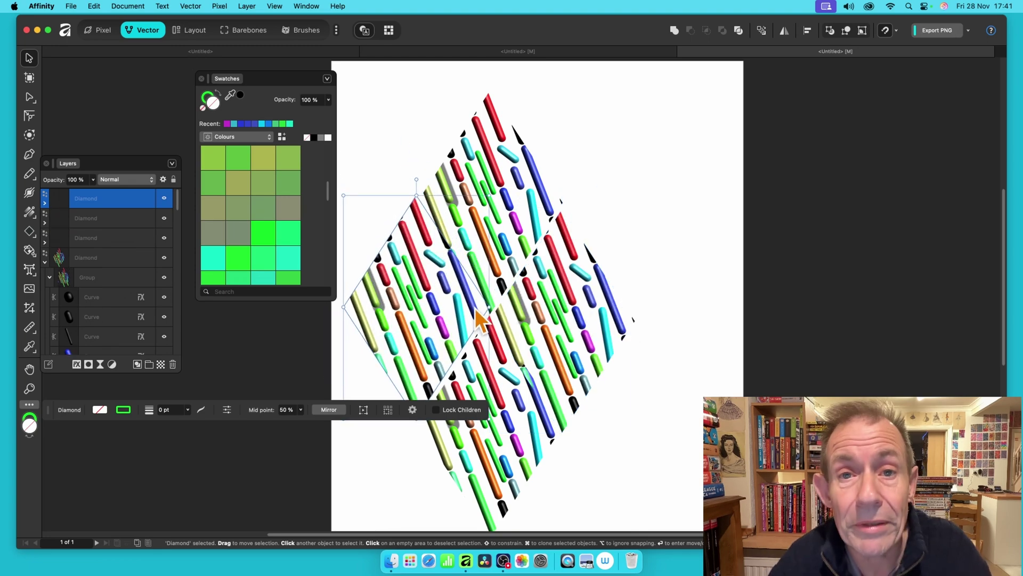